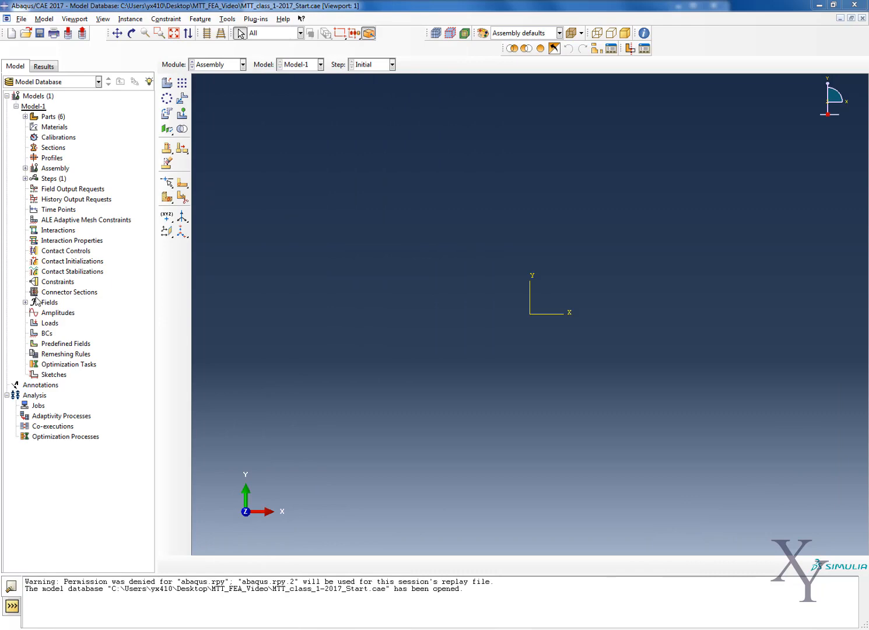
- Open the model database MTT_class_1-2017_Start.cae and look over its list of parts
{"action": "left_click", "coordinate": [21, 19]}
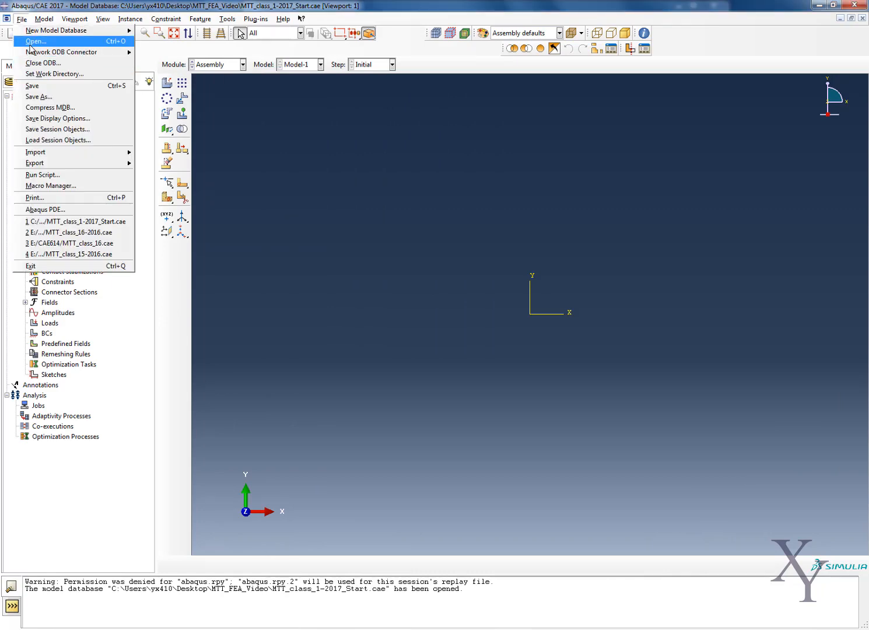
{"action": "left_click", "coordinate": [35, 42]}
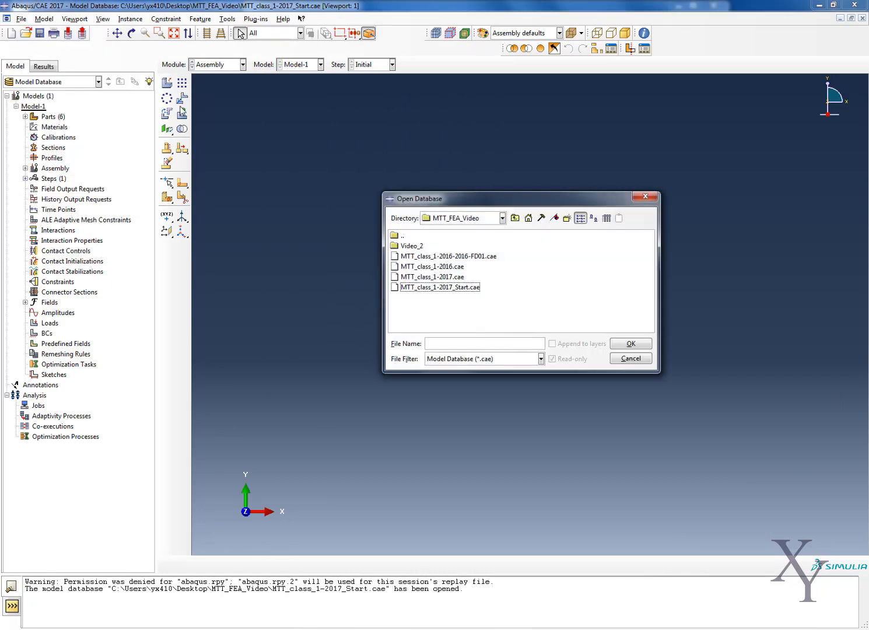
{"action": "double_click", "coordinate": [438, 287]}
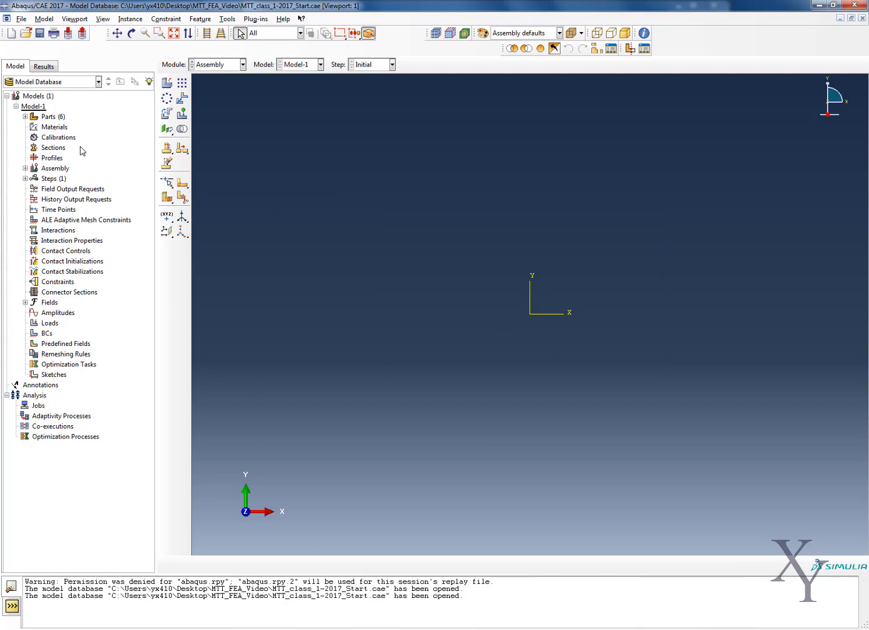
{"action": "left_click", "coordinate": [25, 117]}
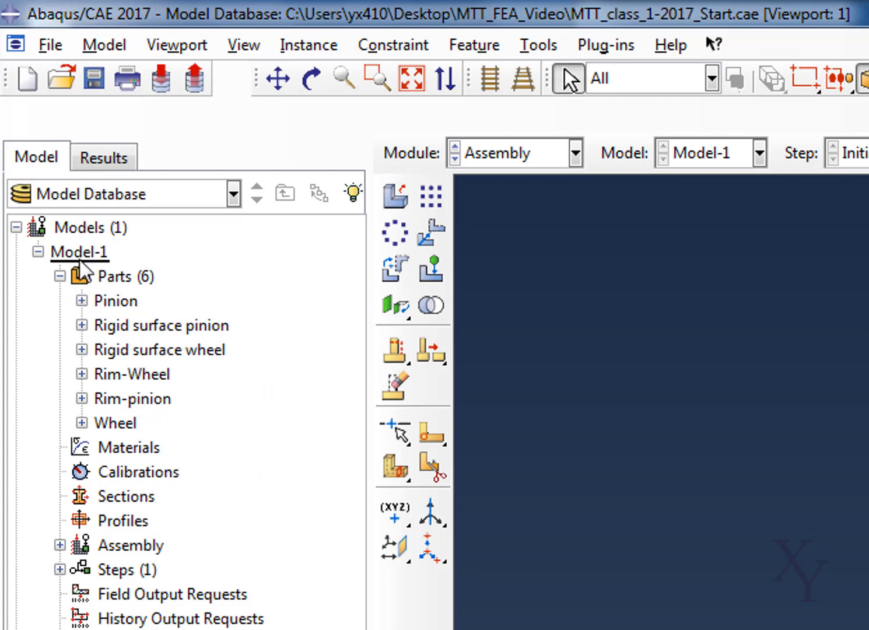
{"action": "left_click", "coordinate": [59, 276]}
- Create a new material named Steel in Model-1
{"action": "left_click", "coordinate": [115, 307]}
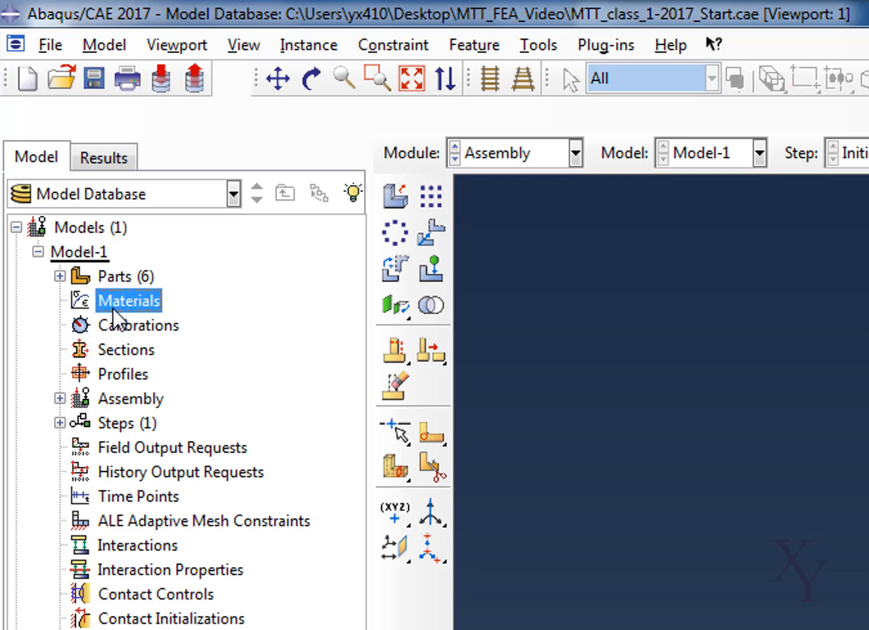
{"action": "right_click", "coordinate": [121, 307]}
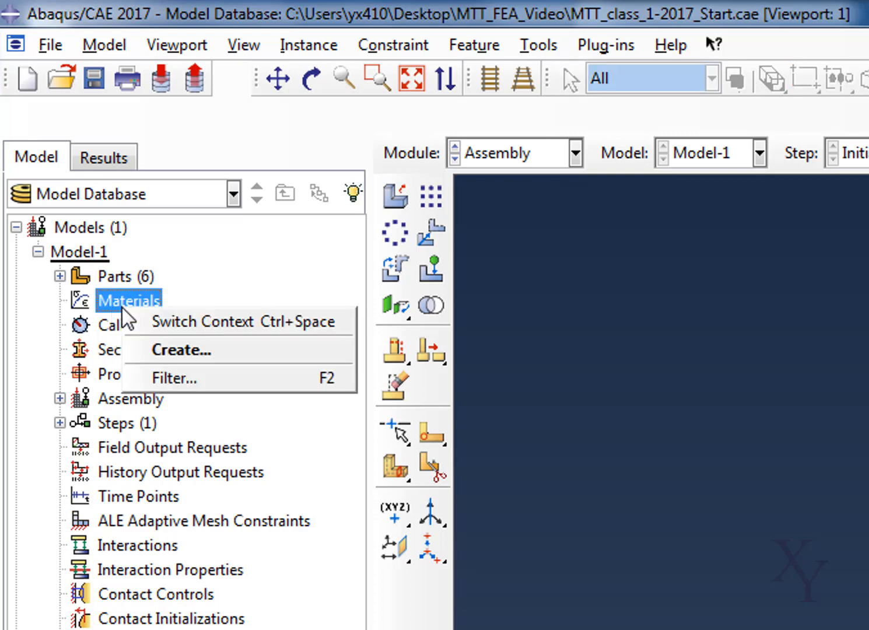
{"action": "left_click", "coordinate": [144, 353]}
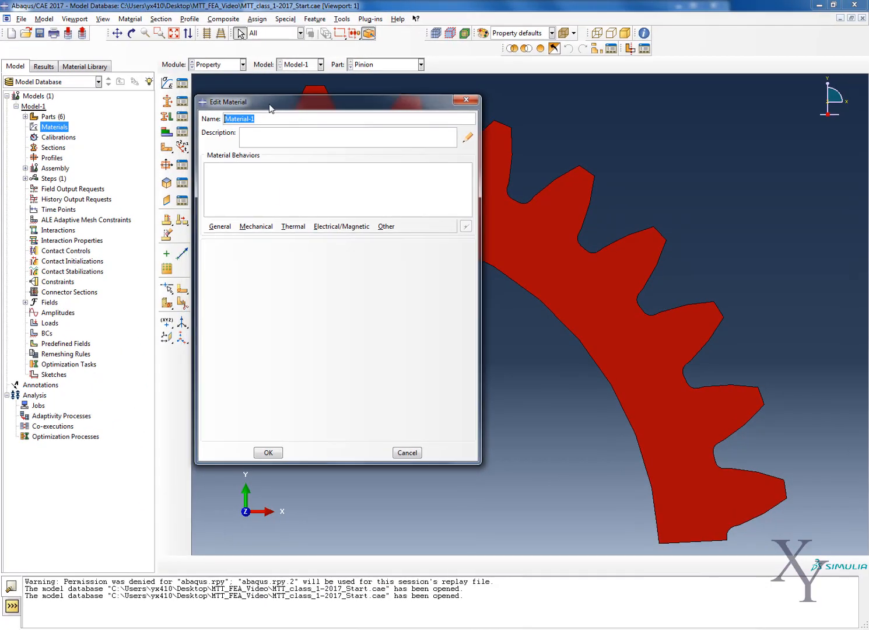
{"action": "type", "text": "Stee"}
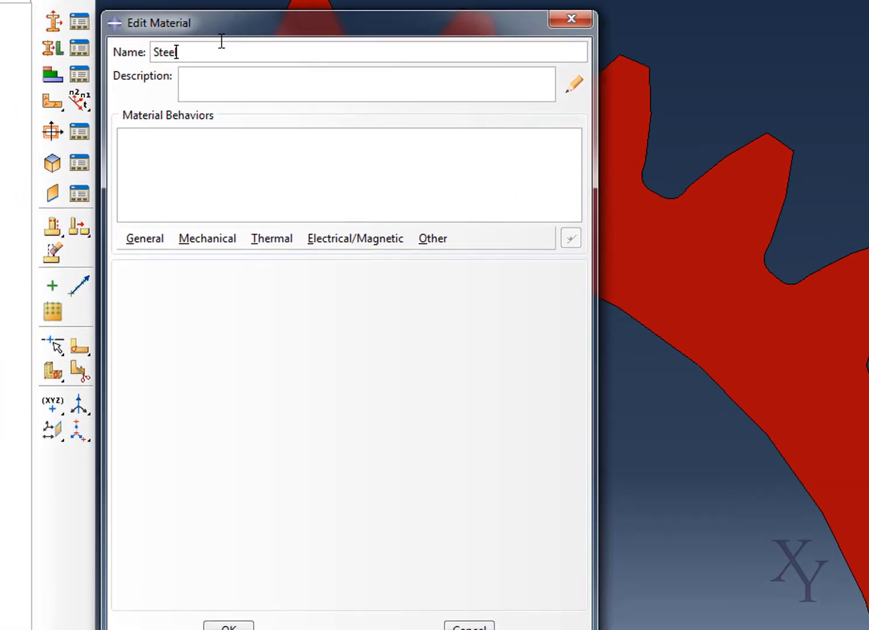
{"action": "type", "text": "l"}
{"action": "left_click", "coordinate": [258, 77]}
- Give the Steel material isotropic elastic behavior with a Young's modulus of 210000 and a Poisson's ratio of 0.30
{"action": "left_click", "coordinate": [204, 240]}
{"action": "mouse_move", "coordinate": [212, 251]}
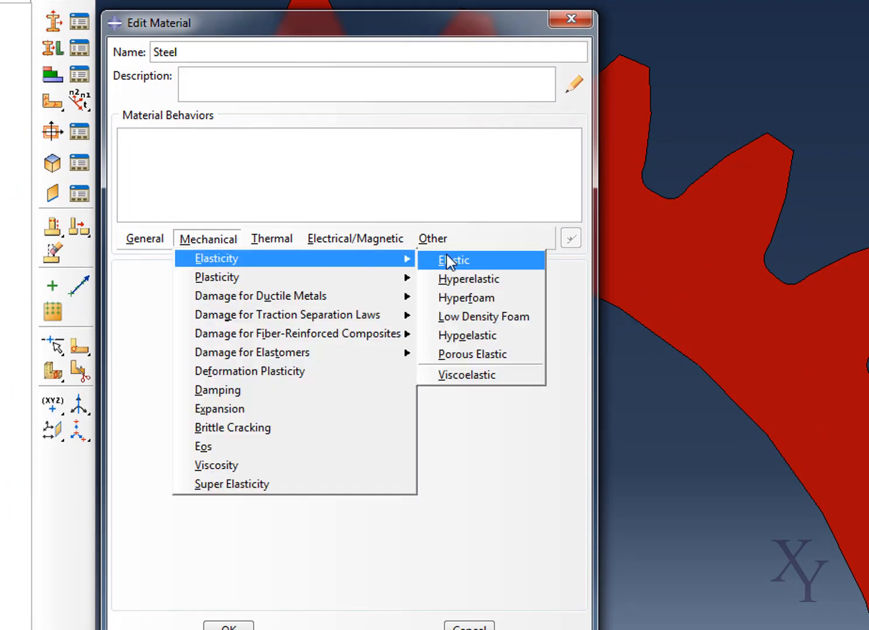
{"action": "left_click", "coordinate": [449, 262]}
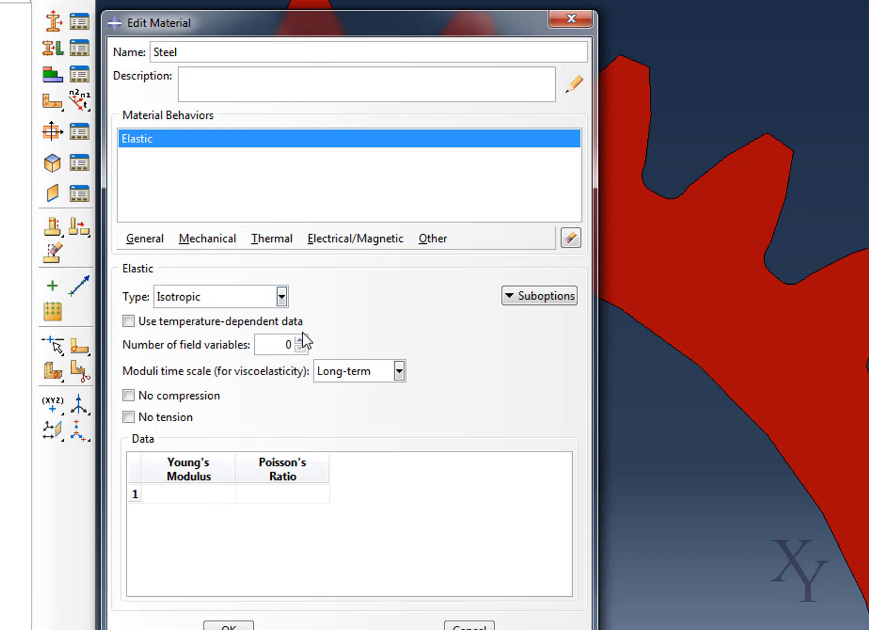
{"action": "left_click", "coordinate": [185, 496]}
{"action": "type", "text": "210000"}
{"action": "left_click", "coordinate": [289, 494]}
{"action": "type", "text": "0.30"}
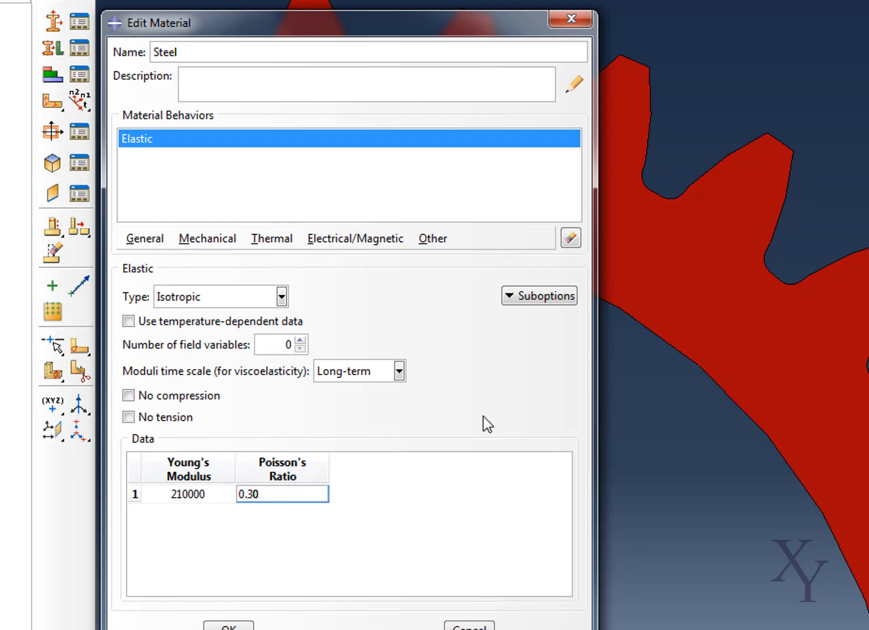
{"action": "left_click", "coordinate": [233, 626]}
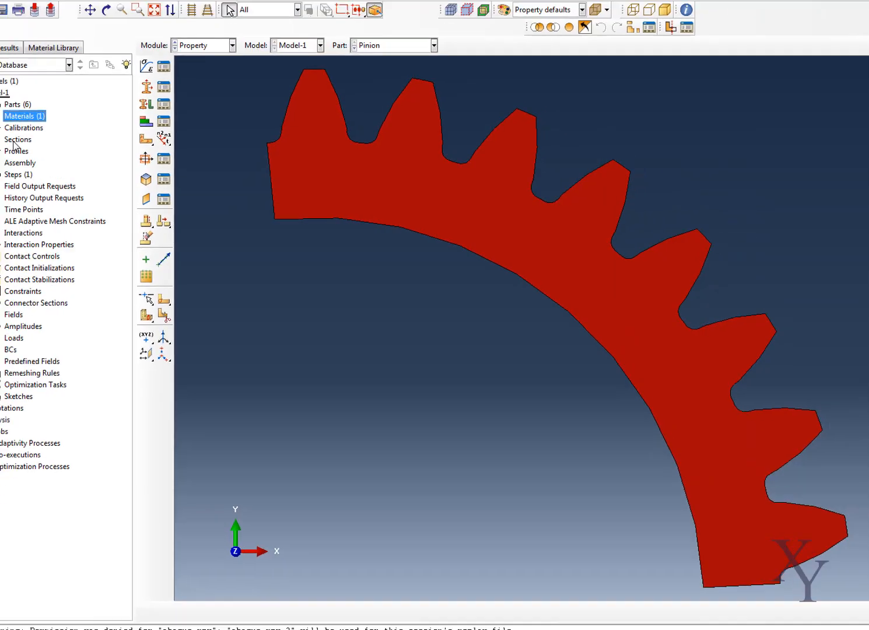
- Create a solid homogeneous section named Section_rim
{"action": "right_click", "coordinate": [52, 147]}
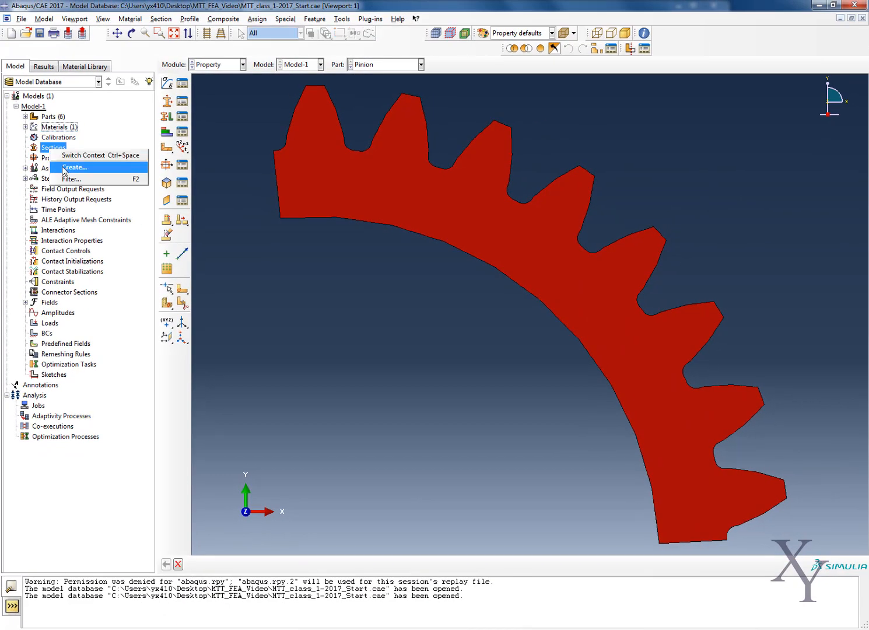
{"action": "left_click", "coordinate": [66, 167]}
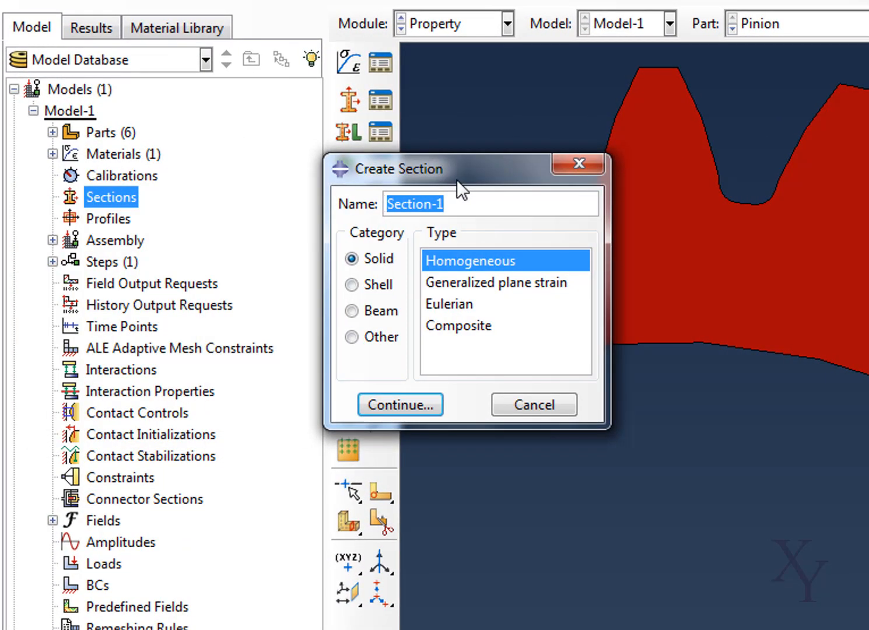
{"action": "type", "text": "Section"}
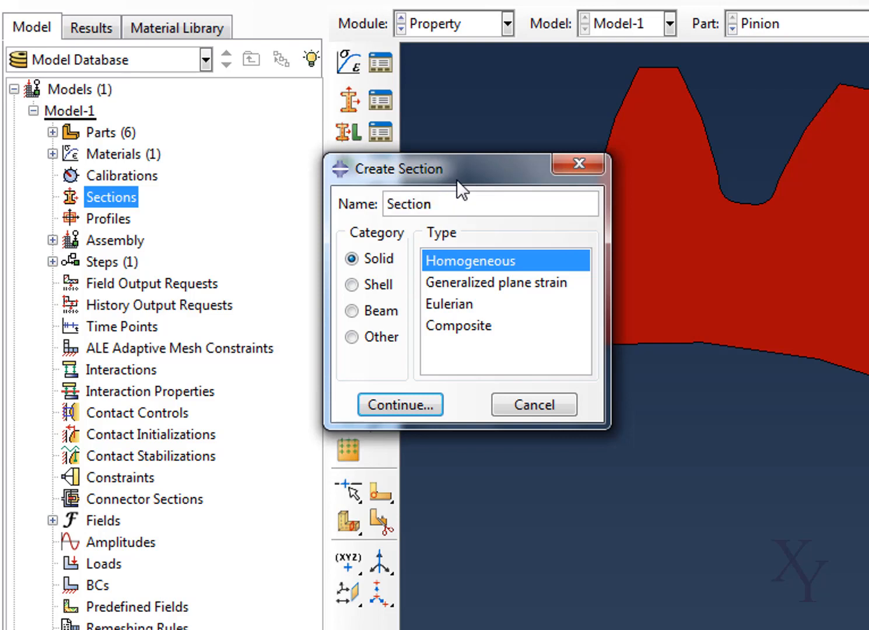
{"action": "type", "text": "_Rim"}
{"action": "key", "text": "BackSpace"}
{"action": "key", "text": "BackSpace"}
{"action": "key", "text": "BackSpace"}
{"action": "type", "text": "rim"}
{"action": "left_click", "coordinate": [412, 396]}
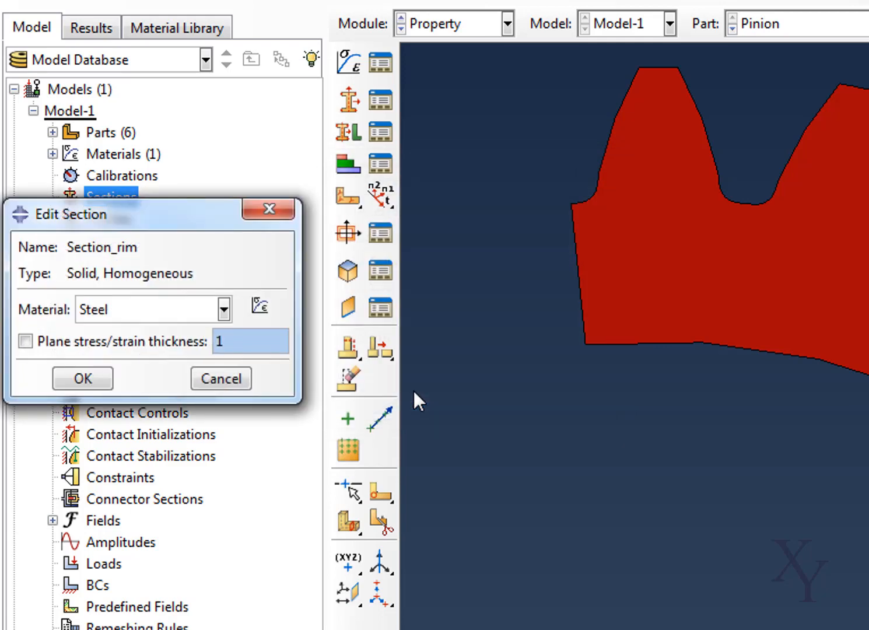
- Define Section_rim with the Steel material and a plane stress/strain thickness of 7.5
{"action": "left_click", "coordinate": [201, 310]}
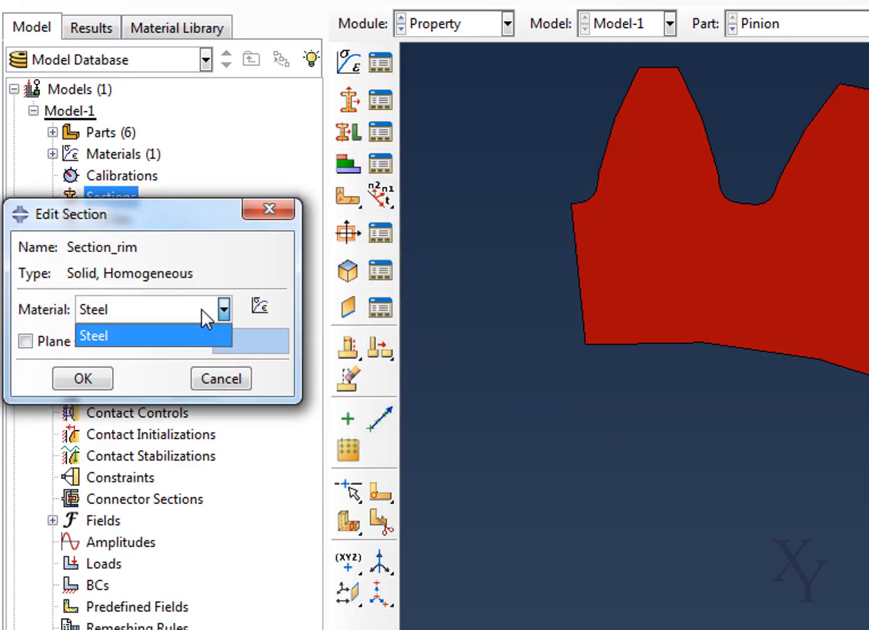
{"action": "left_click", "coordinate": [202, 310]}
{"action": "left_click", "coordinate": [67, 340]}
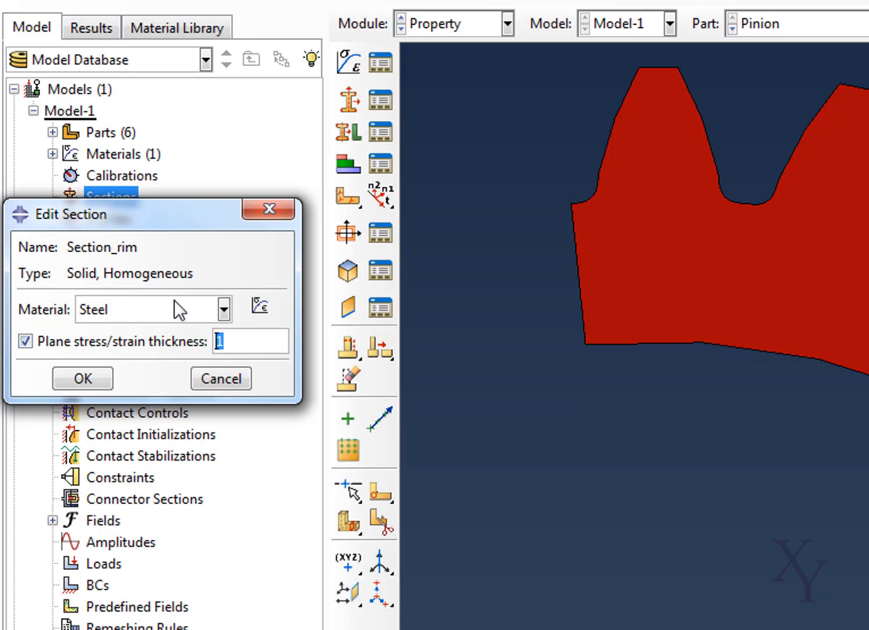
{"action": "type", "text": "7.5"}
{"action": "left_click_drag", "start_coordinate": [143, 211], "coordinate": [542, 225]}
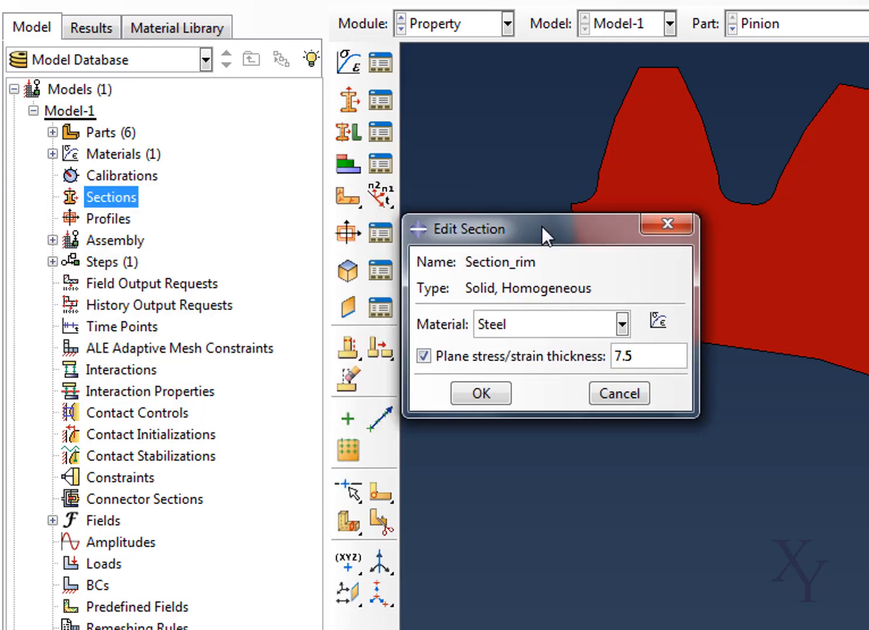
{"action": "left_click", "coordinate": [481, 394]}
- Create a second solid homogeneous section named Section_Pinion
{"action": "right_click", "coordinate": [121, 194]}
{"action": "left_click", "coordinate": [164, 233]}
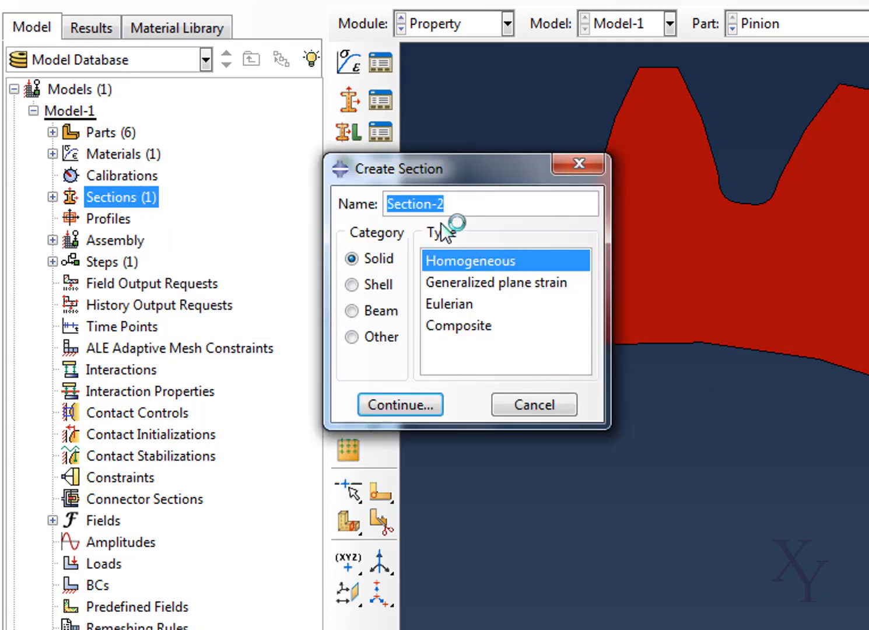
{"action": "type", "text": "Section"}
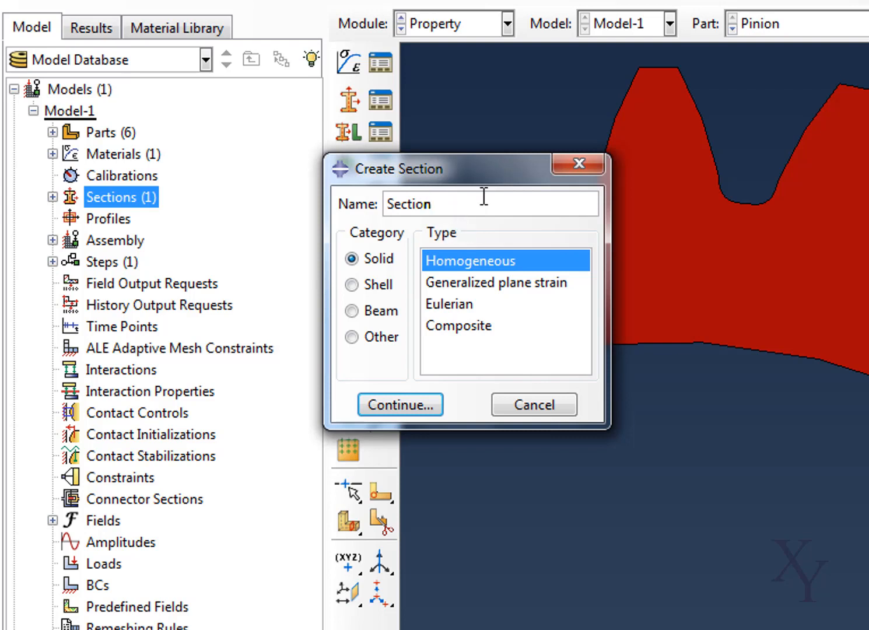
{"action": "type", "text": "_Pinion"}
{"action": "left_click", "coordinate": [400, 402]}
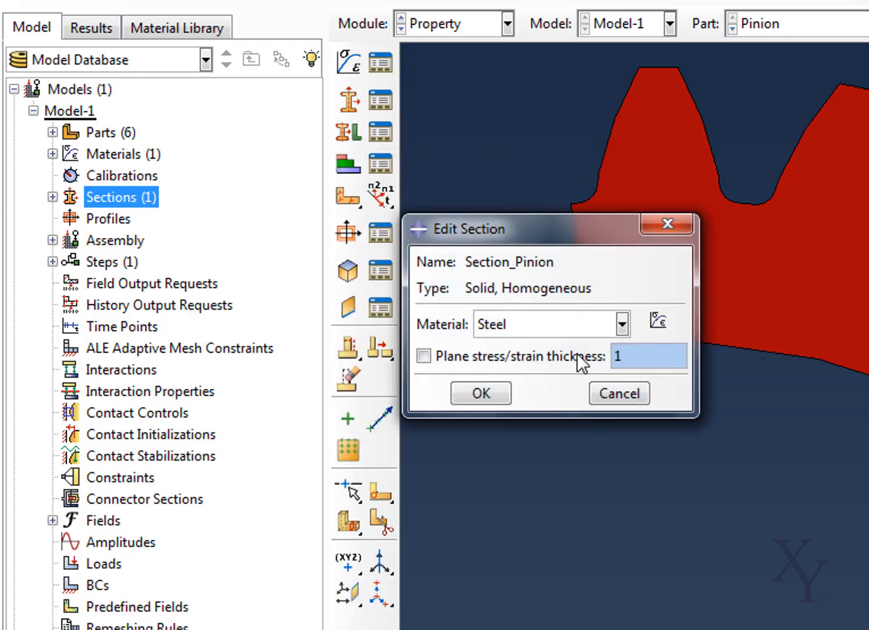
- Enable the plane stress/strain thickness for Section_Pinion and set it to 30, keeping Steel as its material
{"action": "left_click", "coordinate": [473, 359]}
{"action": "key", "text": "Tab"}
{"action": "type", "text": "30"}
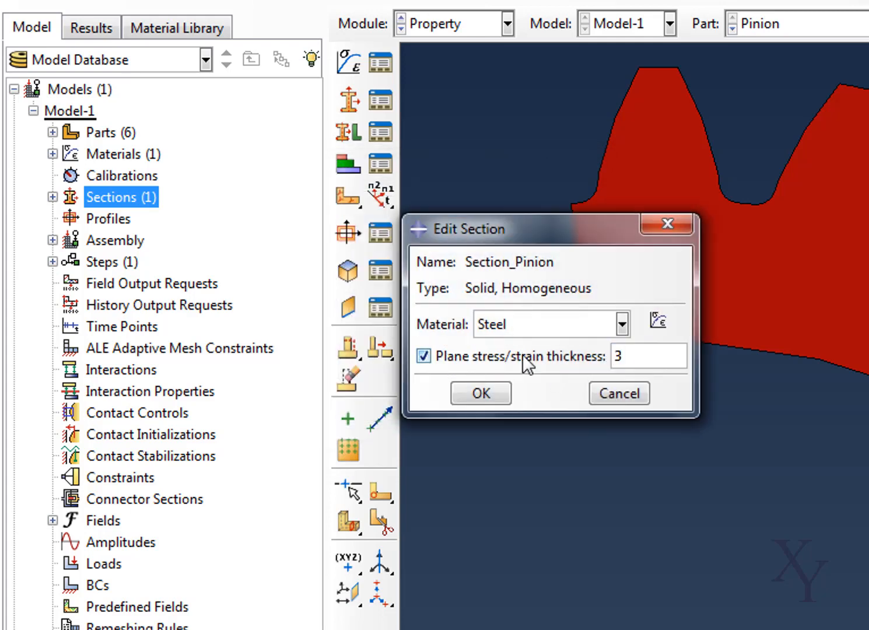
{"action": "left_click", "coordinate": [482, 394]}
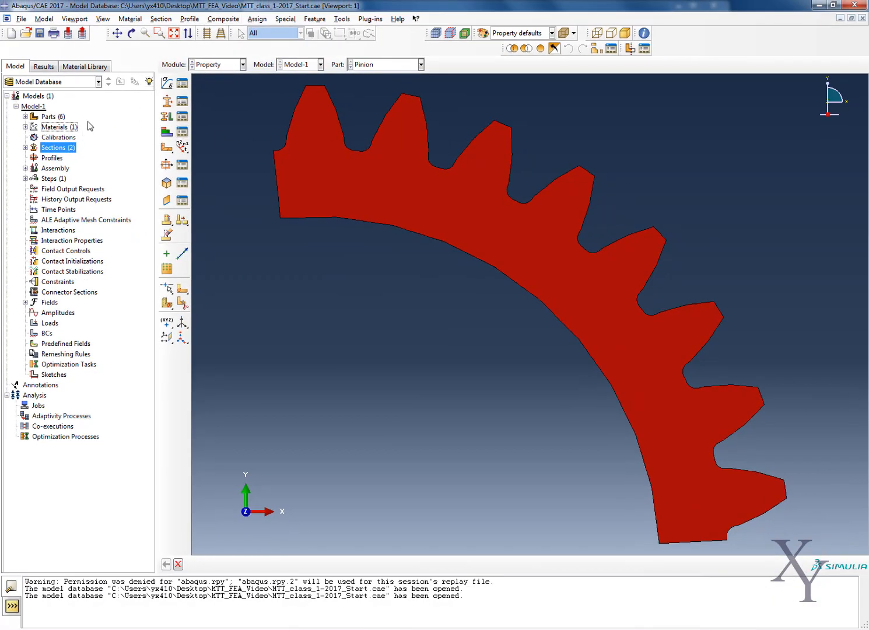
- Assign Section_Pinion to the whole Pinion part without creating a set, taking the thickness from the section
{"action": "left_click", "coordinate": [25, 116]}
{"action": "right_click", "coordinate": [56, 129]}
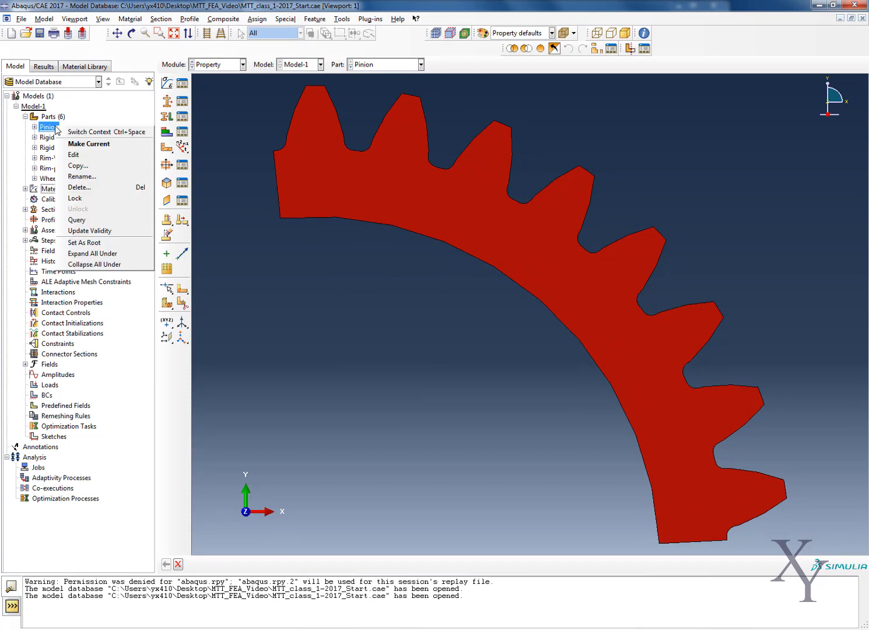
{"action": "left_click", "coordinate": [77, 143]}
{"action": "left_click", "coordinate": [257, 19]}
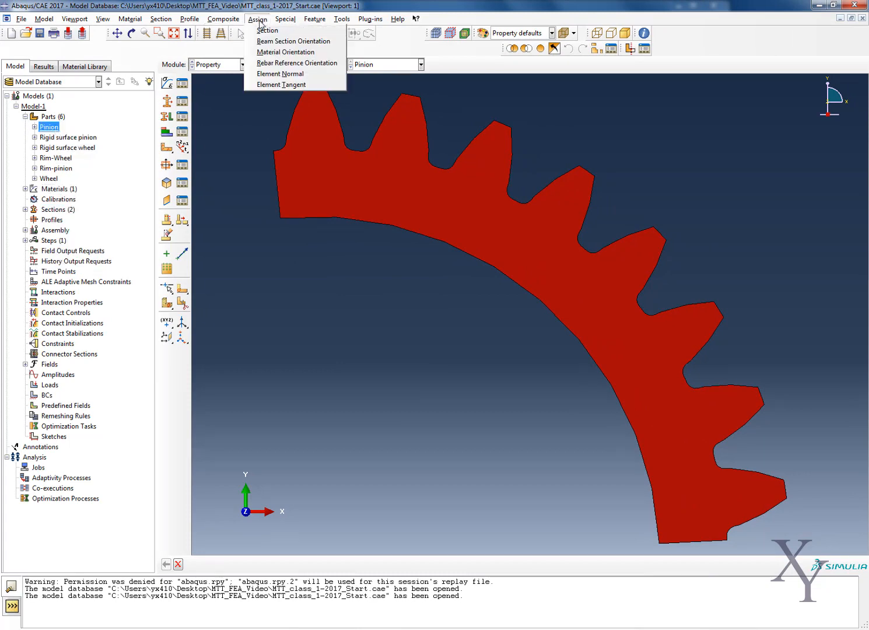
{"action": "left_click", "coordinate": [262, 27]}
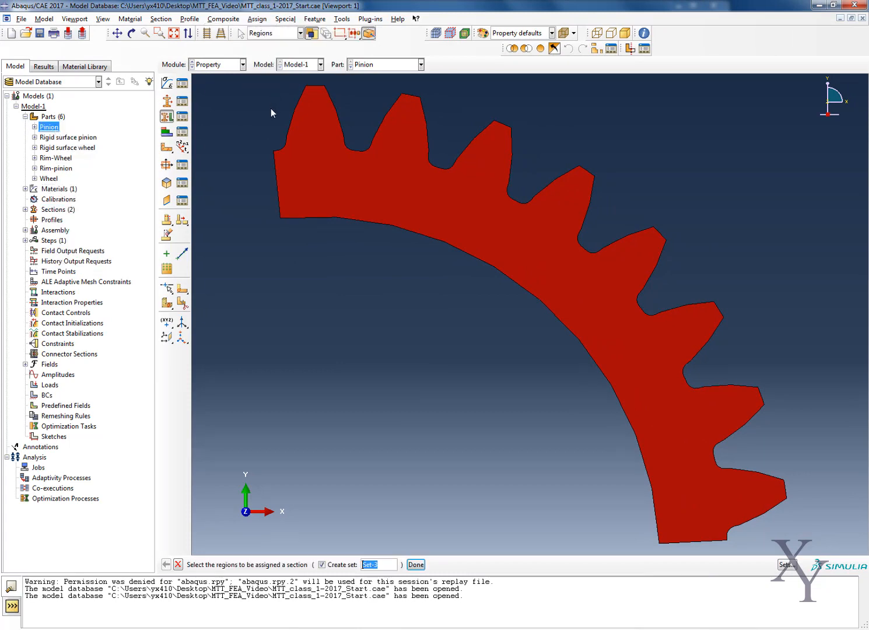
{"action": "left_click", "coordinate": [375, 208]}
{"action": "left_click", "coordinate": [321, 565]}
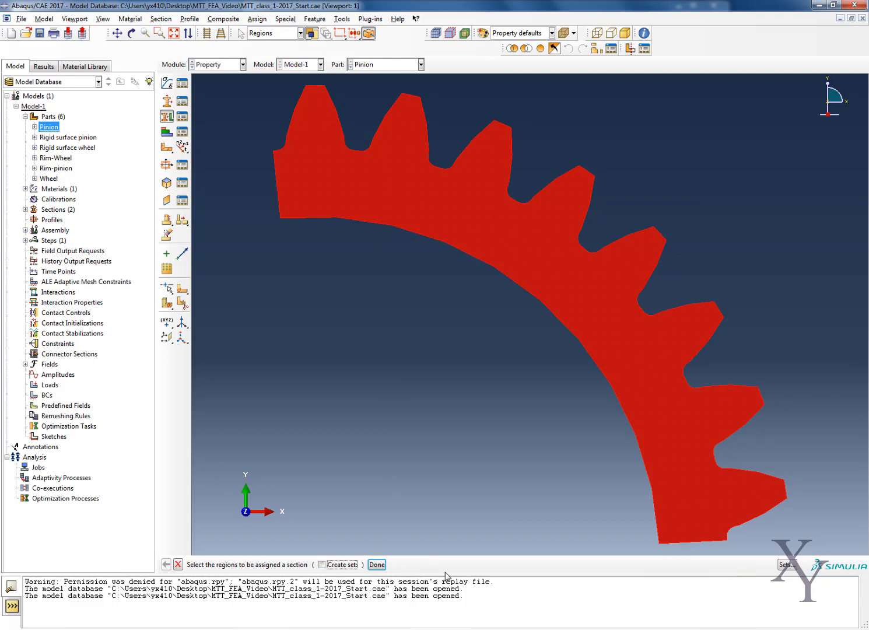
{"action": "left_click", "coordinate": [378, 564]}
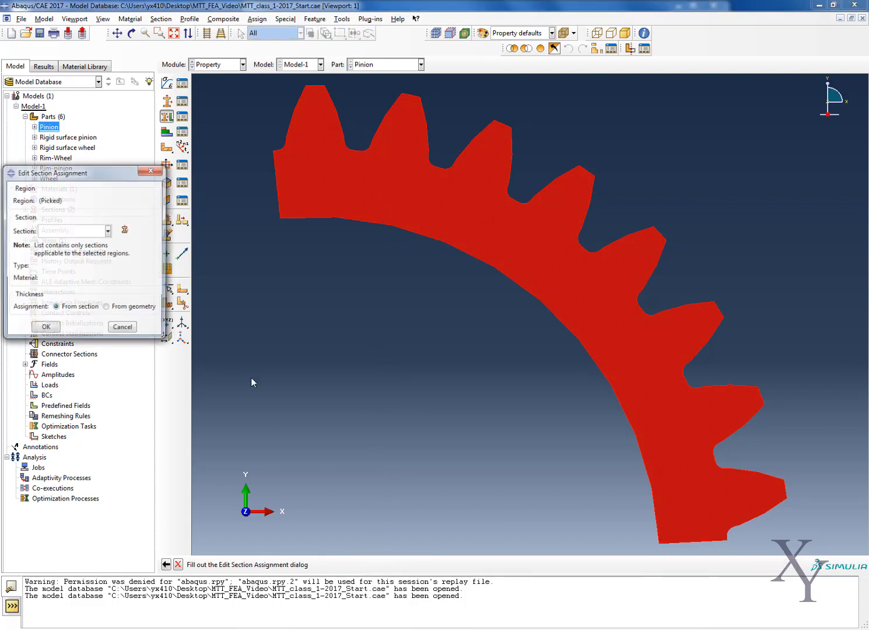
{"action": "left_click", "coordinate": [299, 237]}
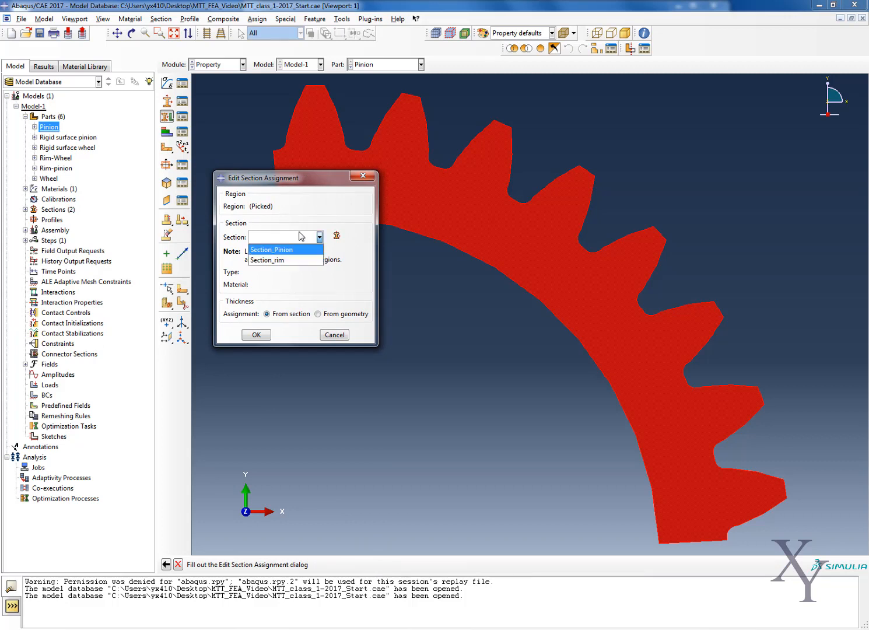
{"action": "left_click", "coordinate": [272, 250]}
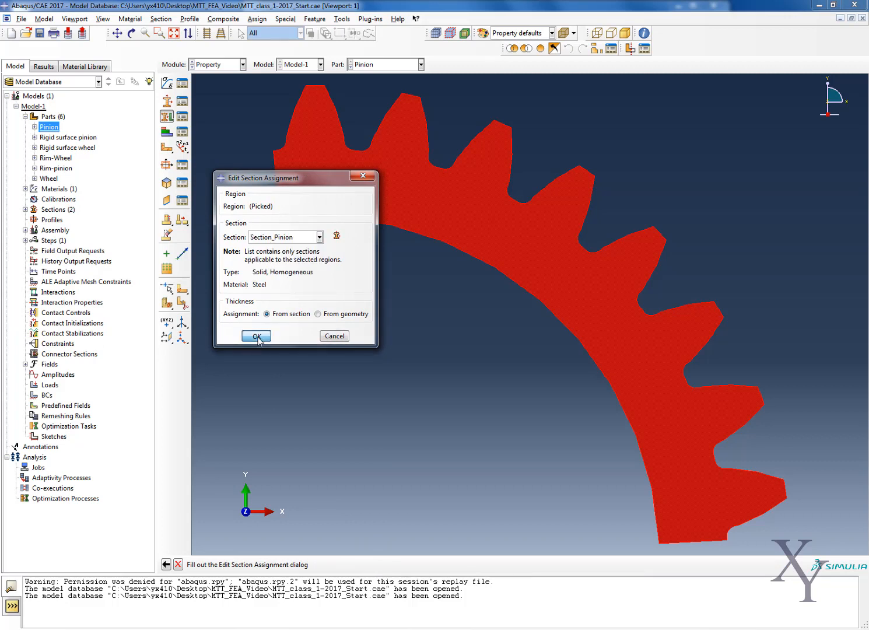
{"action": "left_click", "coordinate": [257, 337]}
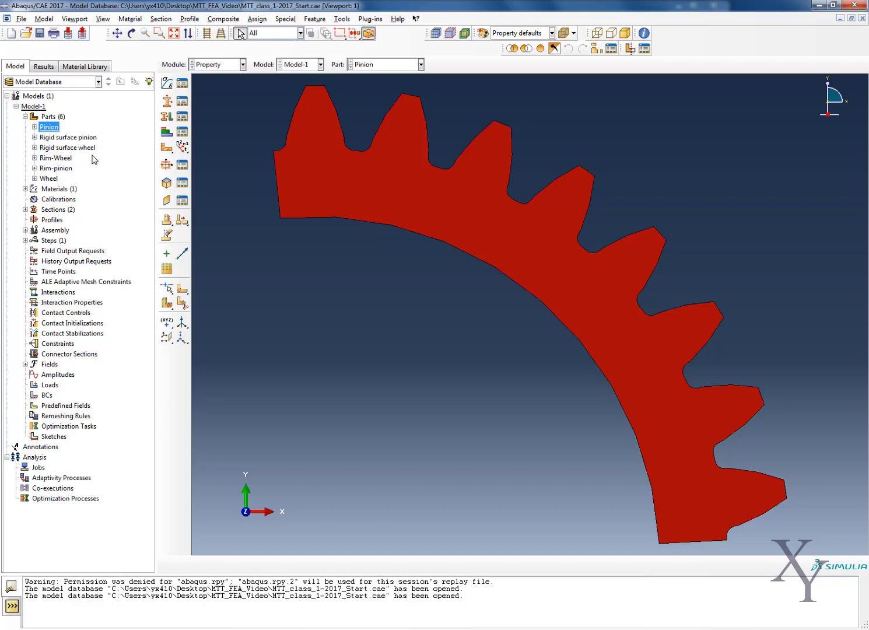
- Assign Section_rim to the whole Rim-Wheel part without creating a set, taking the thickness from the section
{"action": "left_click", "coordinate": [58, 158]}
{"action": "right_click", "coordinate": [61, 159]}
{"action": "left_click", "coordinate": [76, 177]}
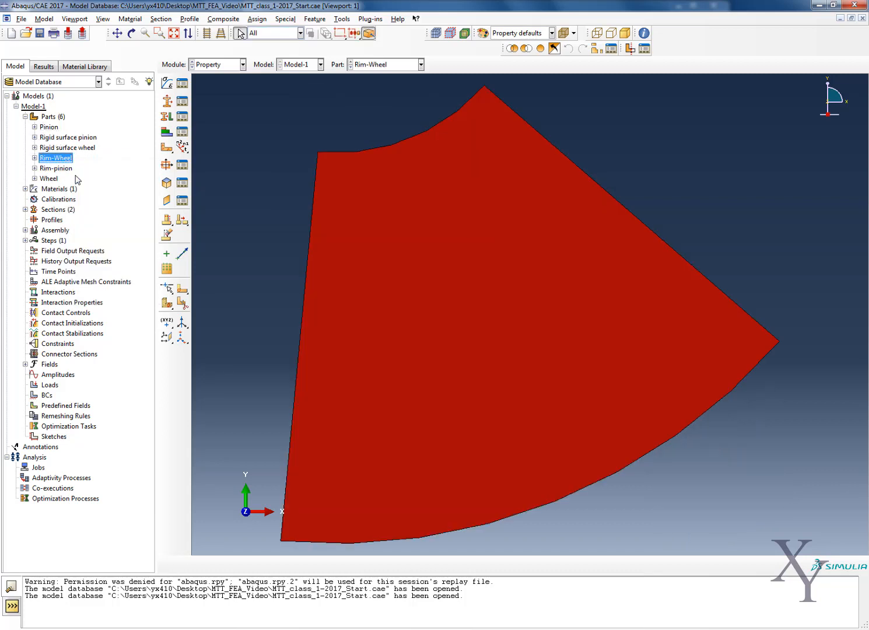
{"action": "left_click", "coordinate": [257, 19]}
{"action": "left_click", "coordinate": [266, 29]}
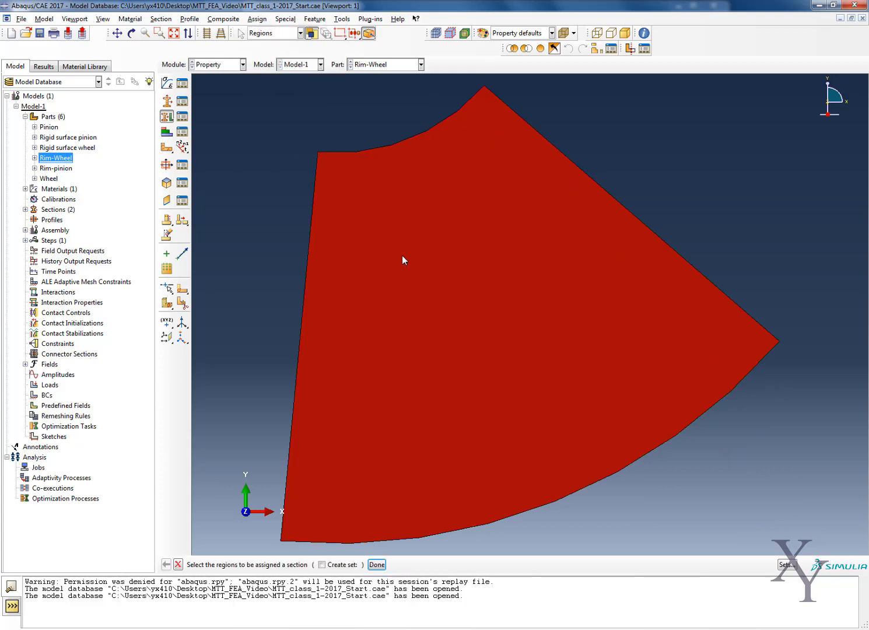
{"action": "left_click", "coordinate": [402, 255]}
{"action": "left_click", "coordinate": [377, 564]}
{"action": "left_click", "coordinate": [281, 237]}
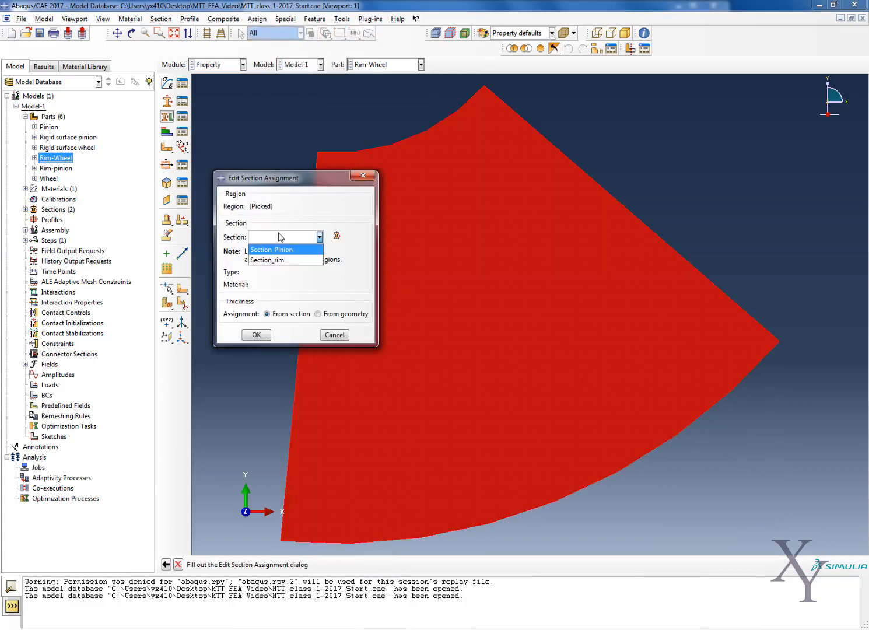
{"action": "left_click", "coordinate": [274, 260]}
{"action": "left_click", "coordinate": [264, 337]}
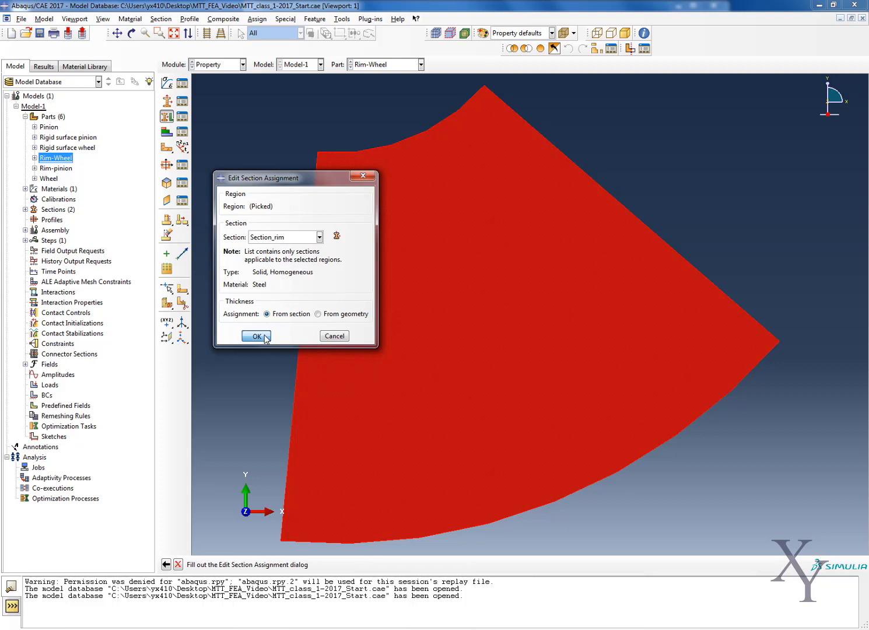
- Assign Section_rim to the whole Rim-pinion part without creating a set, taking the thickness from the section
{"action": "right_click", "coordinate": [57, 168]}
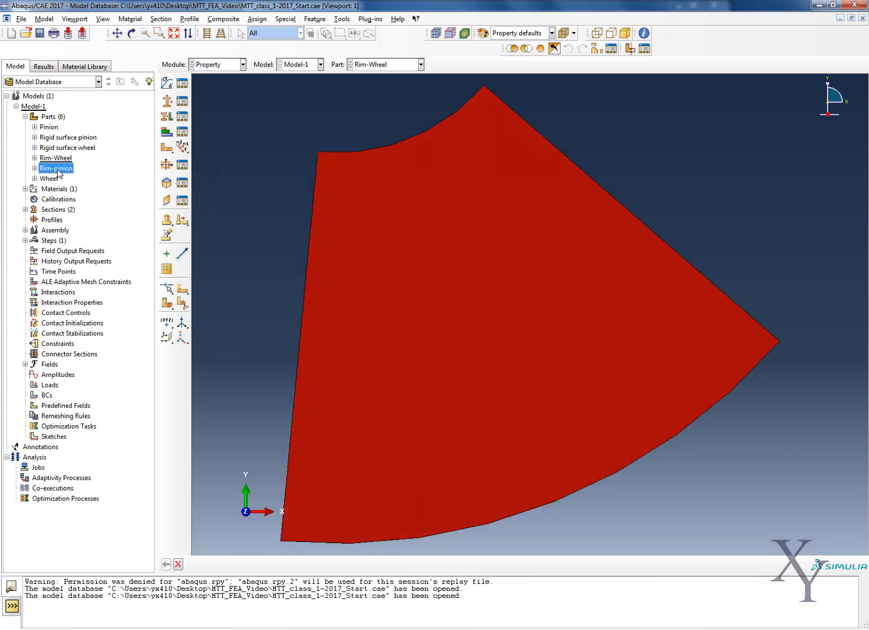
{"action": "left_click", "coordinate": [75, 187]}
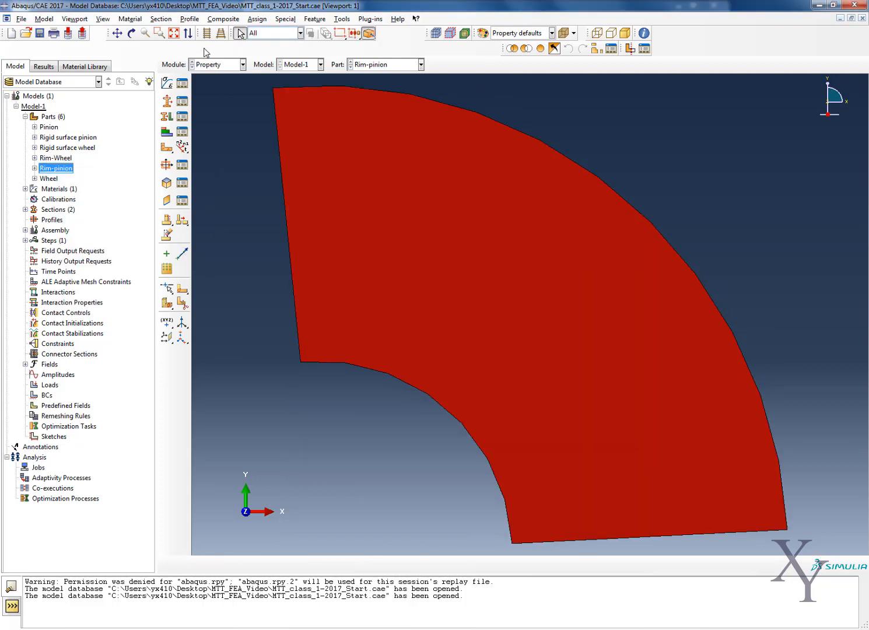
{"action": "left_click", "coordinate": [257, 18]}
{"action": "left_click", "coordinate": [264, 29]}
{"action": "left_click", "coordinate": [314, 114]}
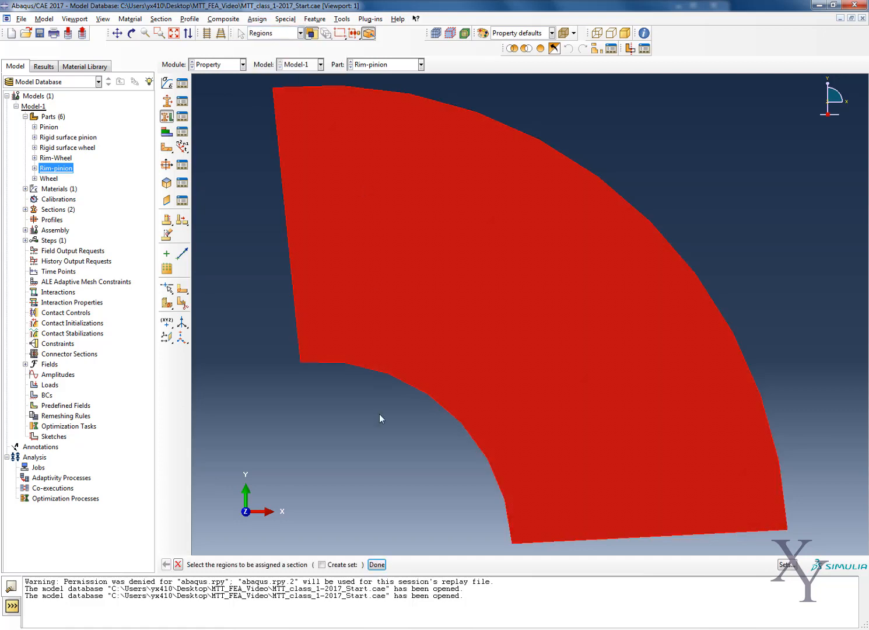
{"action": "left_click", "coordinate": [377, 565]}
{"action": "left_click", "coordinate": [274, 237]}
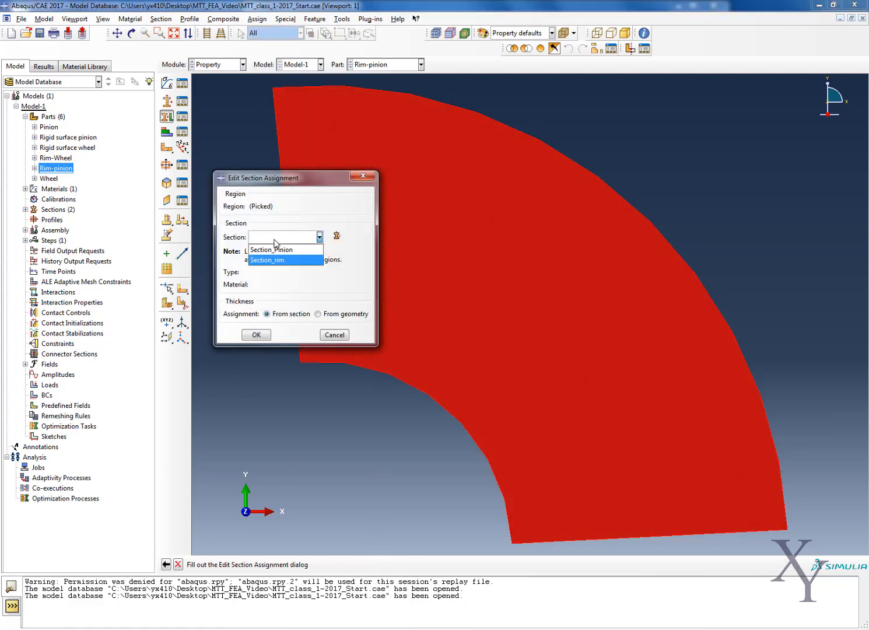
{"action": "left_click", "coordinate": [276, 260]}
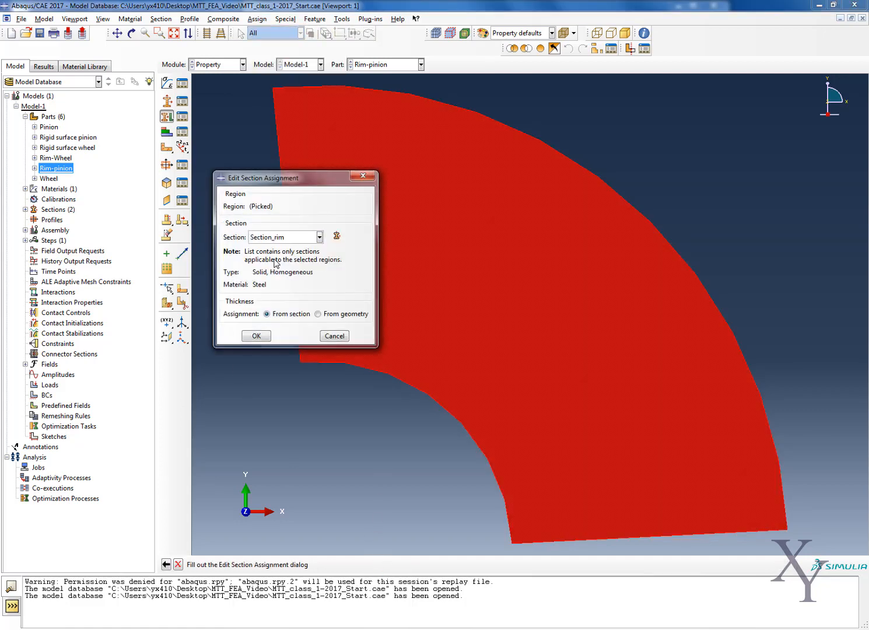
{"action": "left_click", "coordinate": [257, 337]}
- Assign Section_Pinion to the whole Wheel part with thickness from the section, and check the part's section assignments
{"action": "left_click", "coordinate": [48, 178]}
{"action": "right_click", "coordinate": [46, 178]}
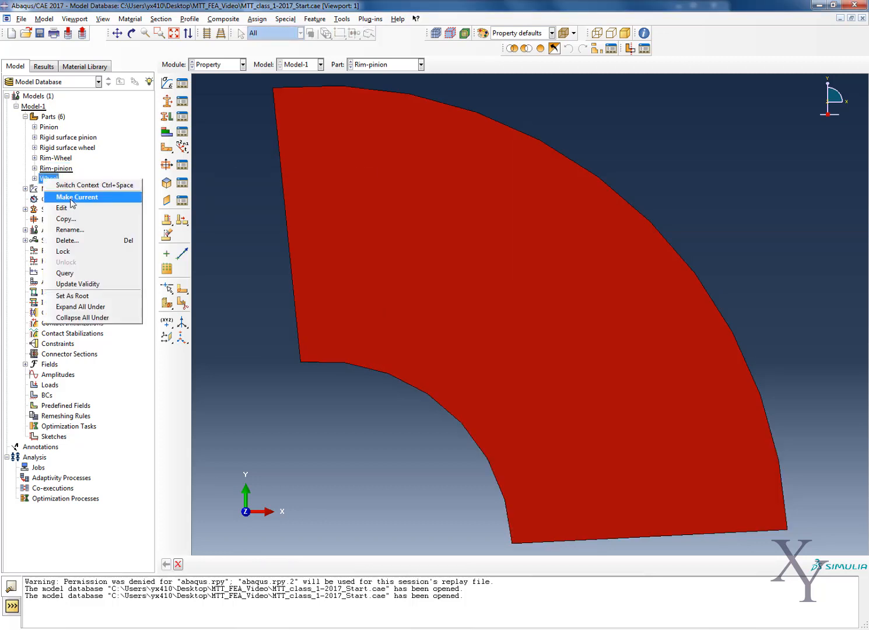
{"action": "left_click", "coordinate": [72, 198]}
{"action": "left_click", "coordinate": [257, 19]}
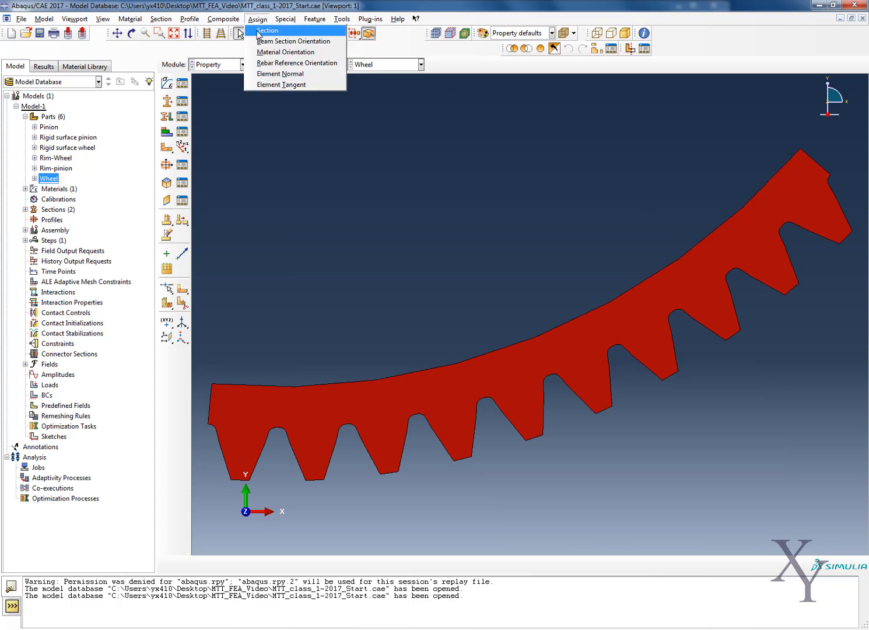
{"action": "left_click", "coordinate": [267, 30]}
{"action": "left_click", "coordinate": [277, 403]}
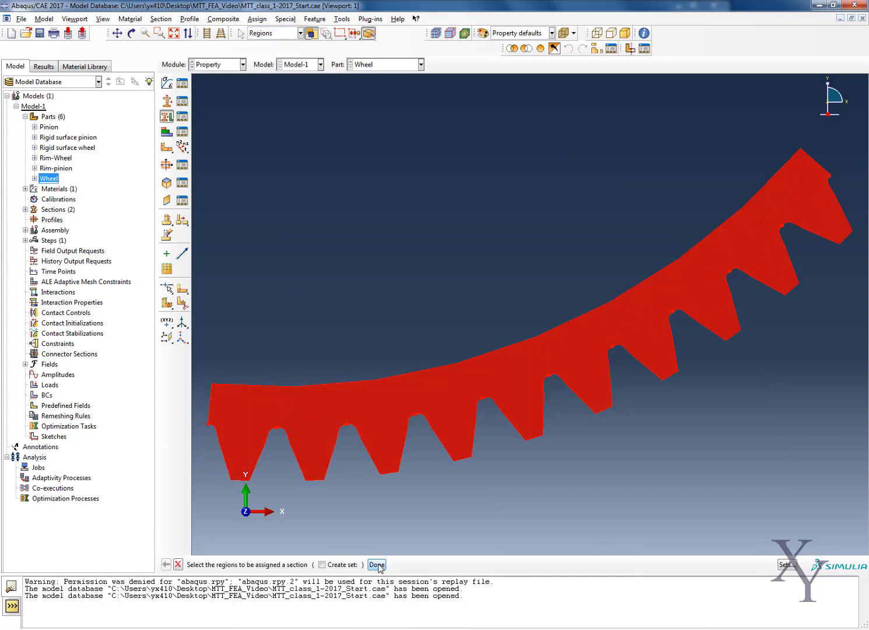
{"action": "left_click", "coordinate": [377, 564]}
{"action": "left_click", "coordinate": [281, 239]}
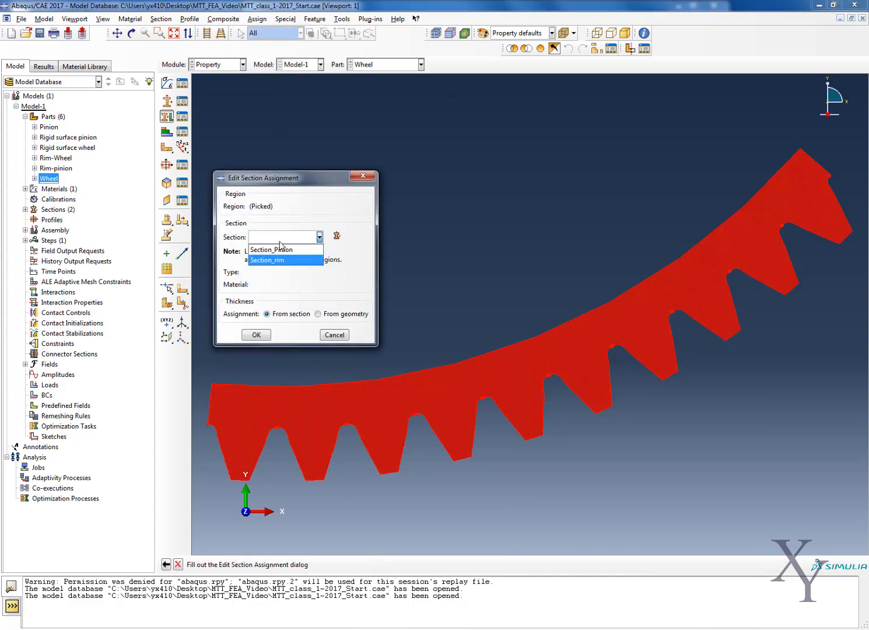
{"action": "left_click", "coordinate": [290, 251]}
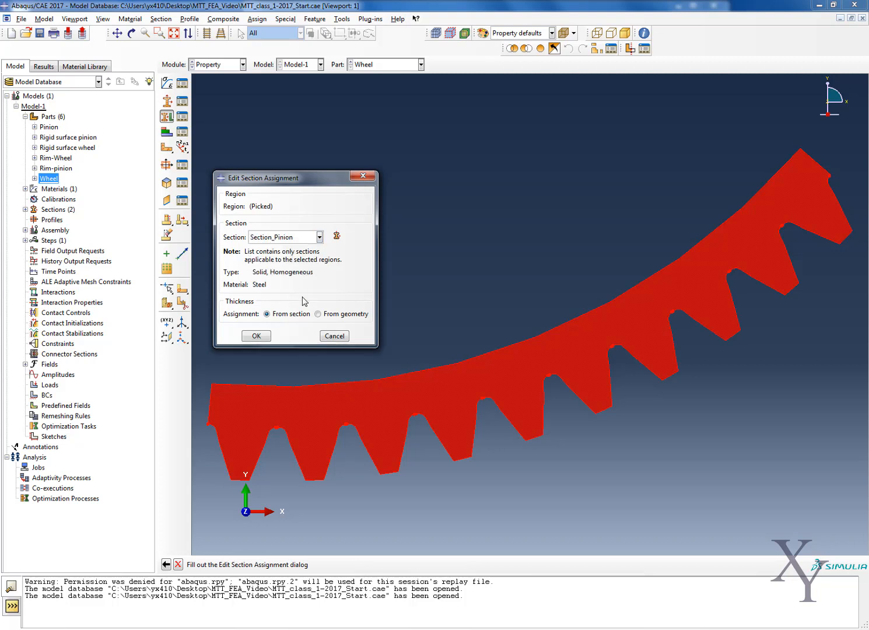
{"action": "left_click", "coordinate": [259, 337]}
{"action": "scroll", "coordinate": [259, 332], "scroll_direction": "up", "scroll_amount": 2}
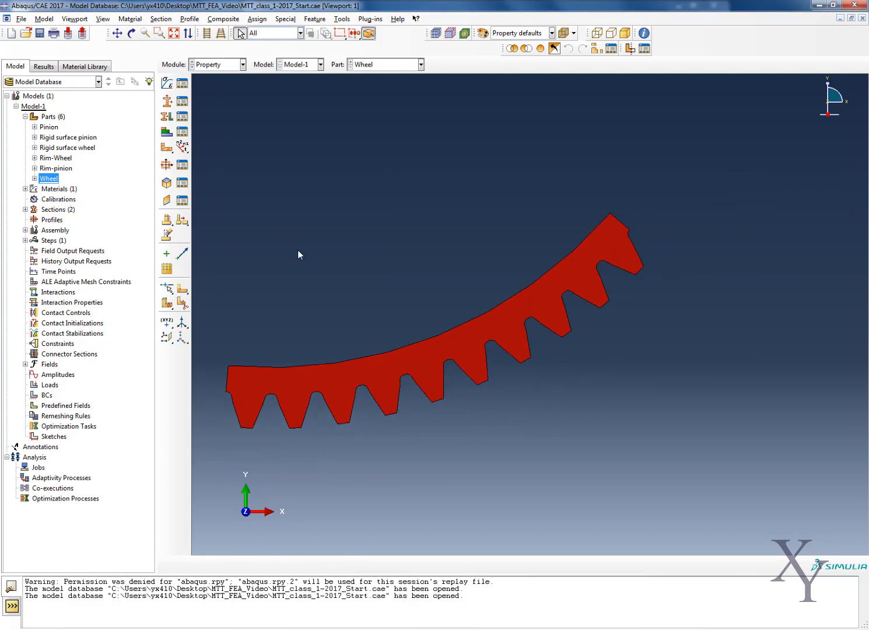
{"action": "left_click", "coordinate": [34, 178]}
{"action": "left_click", "coordinate": [43, 240]}
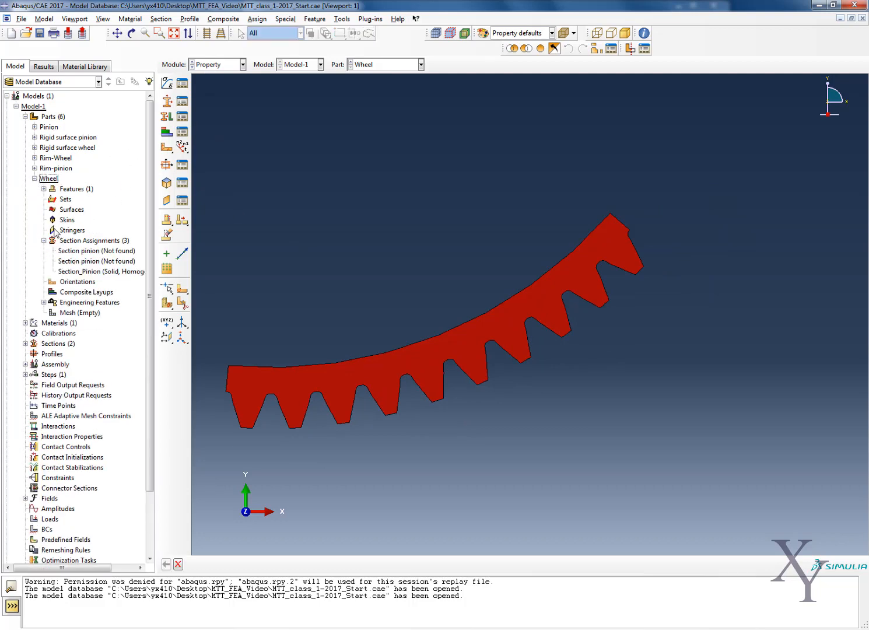
{"action": "left_click", "coordinate": [35, 178]}
- Create dependent assembly instances of all six parts, without auto-offset from other instances
{"action": "left_click", "coordinate": [26, 117]}
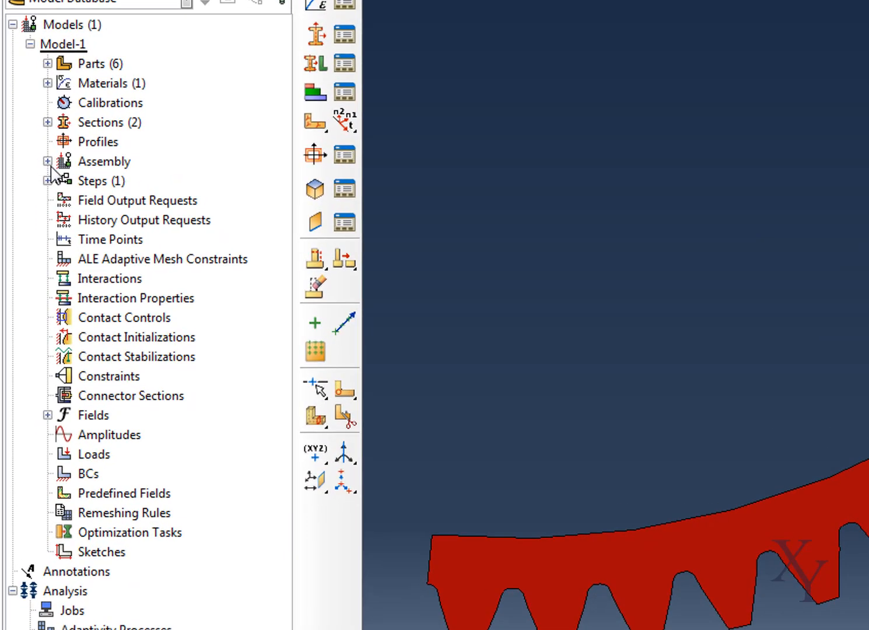
{"action": "left_click", "coordinate": [49, 163]}
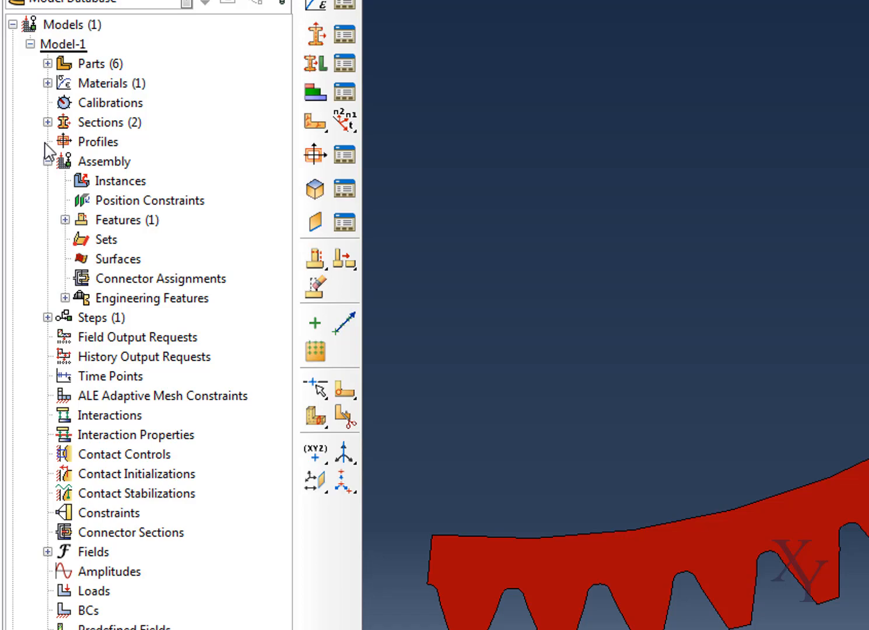
{"action": "right_click", "coordinate": [114, 181]}
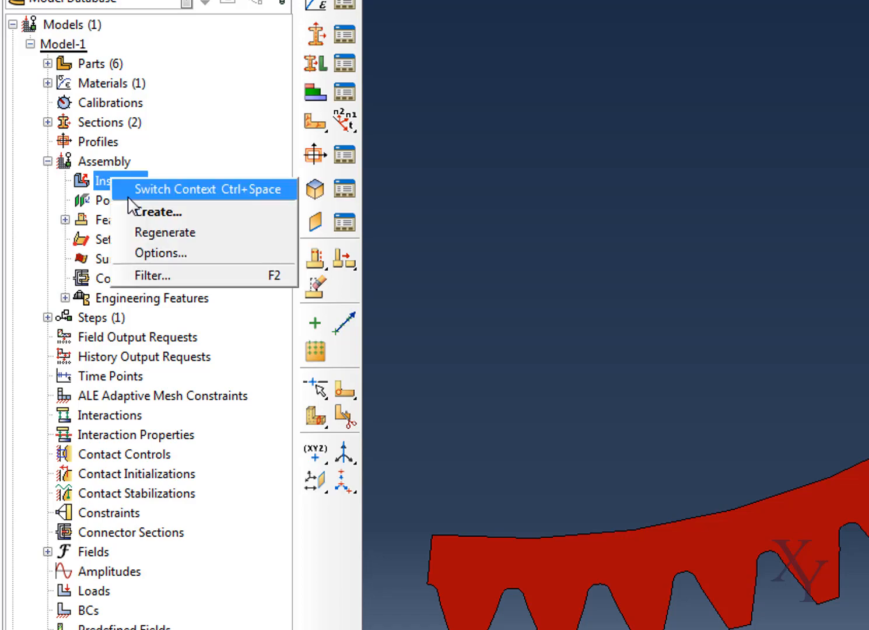
{"action": "left_click", "coordinate": [135, 192]}
{"action": "left_click", "coordinate": [124, 56]}
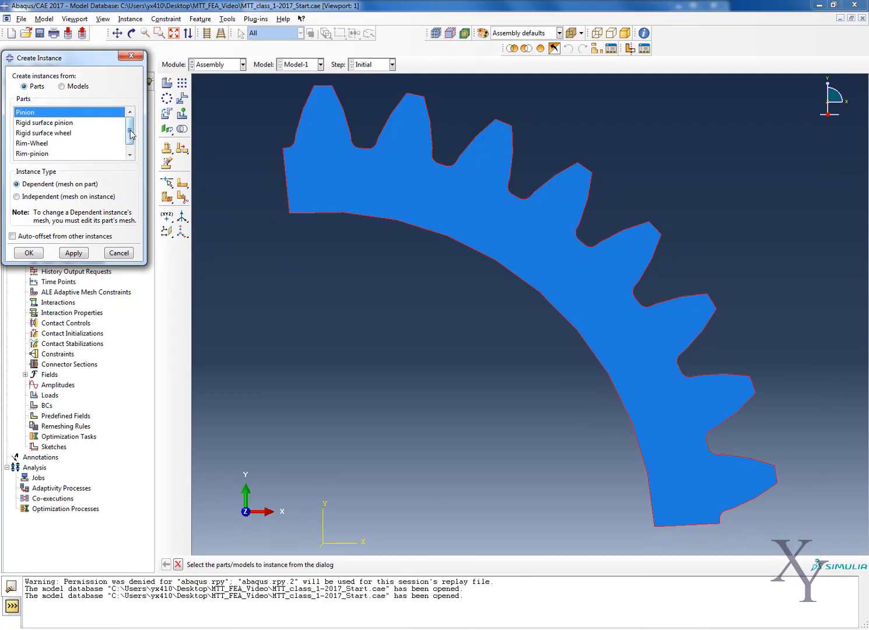
{"action": "left_click_drag", "start_coordinate": [244, 93], "coordinate": [241, 122]}
{"action": "left_click", "coordinate": [85, 156]}
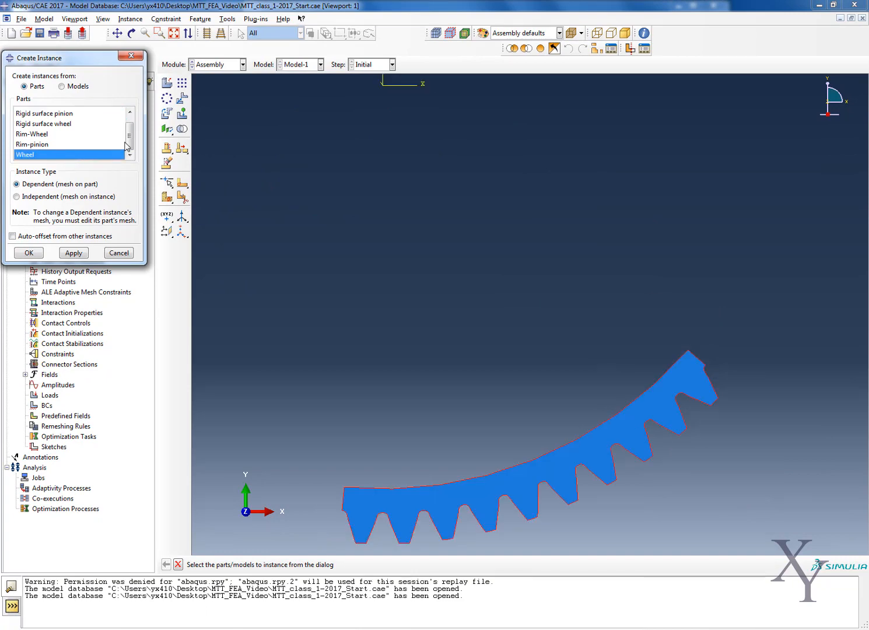
{"action": "left_click_drag", "start_coordinate": [124, 143], "coordinate": [129, 129]}
{"action": "left_click_drag", "start_coordinate": [70, 109], "coordinate": [64, 153]}
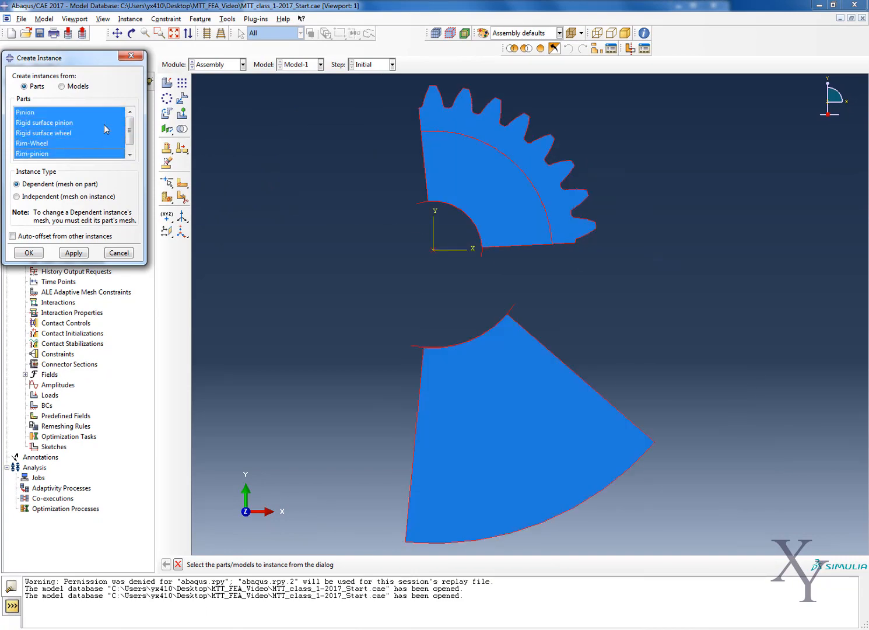
{"action": "left_click_drag", "start_coordinate": [106, 129], "coordinate": [82, 155]}
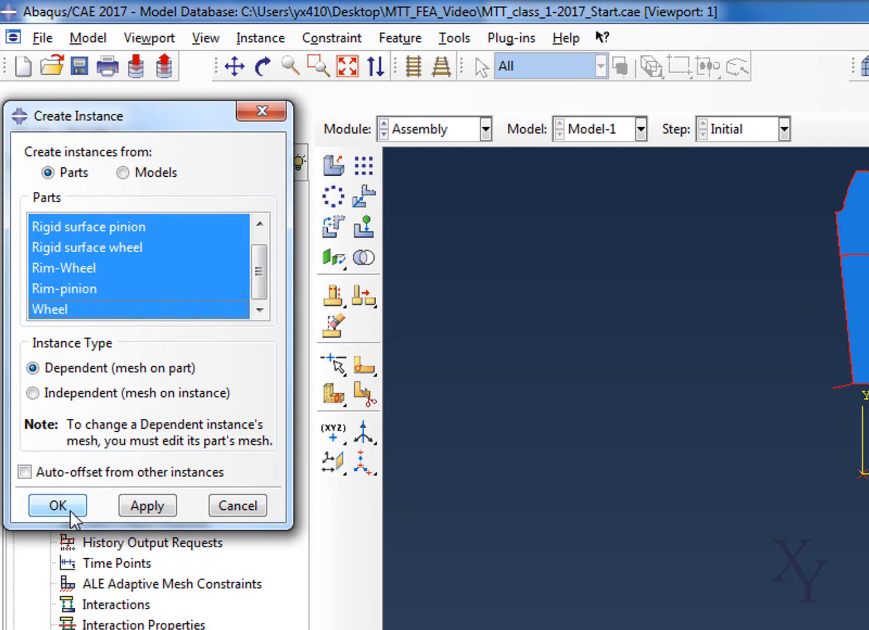
{"action": "left_click", "coordinate": [74, 545]}
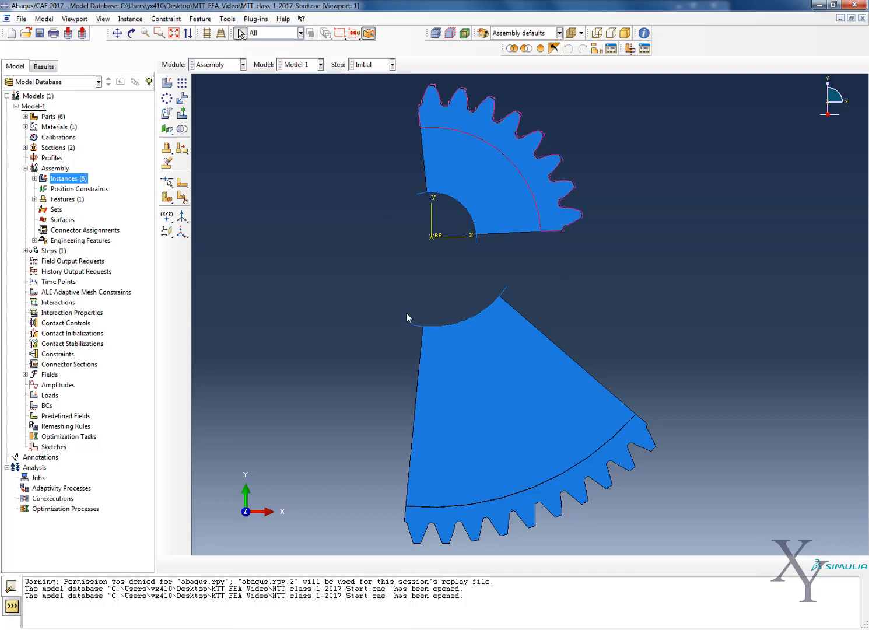
- Translate the Wheel, Rim-Wheel and Rigid surface wheel instances together from the origin to 0, 293.4
{"action": "left_click", "coordinate": [185, 99]}
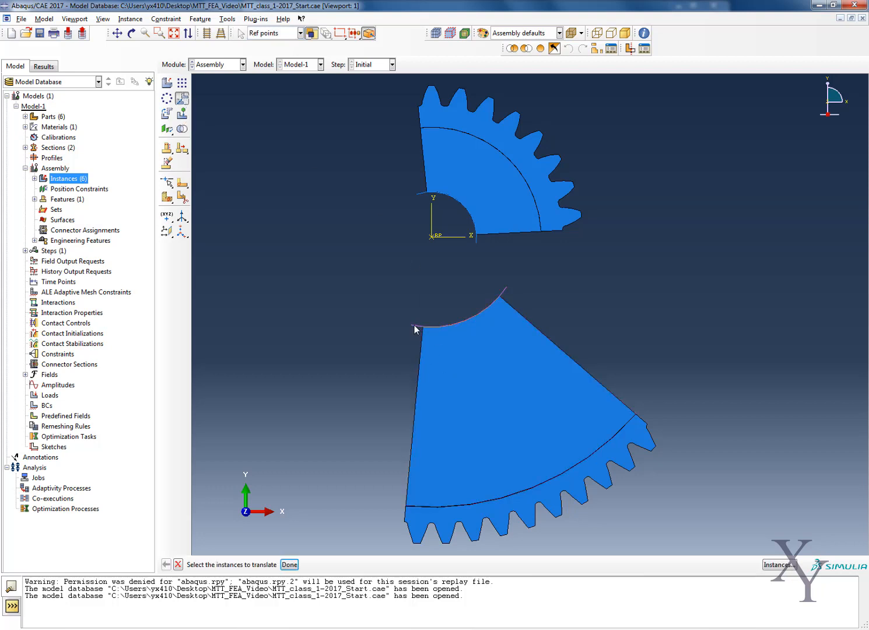
{"action": "left_click", "coordinate": [579, 489]}
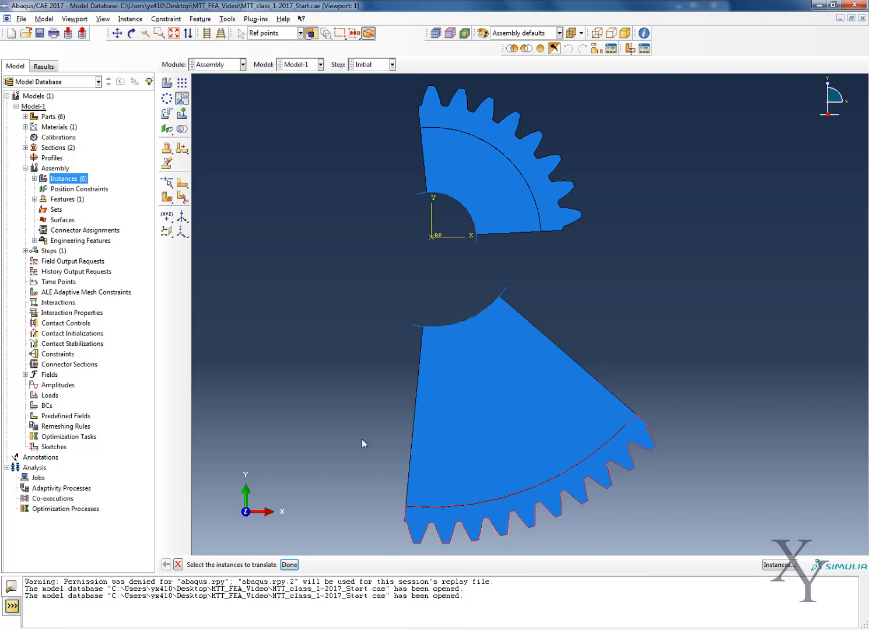
{"action": "left_click_drag", "start_coordinate": [316, 247], "coordinate": [688, 564]}
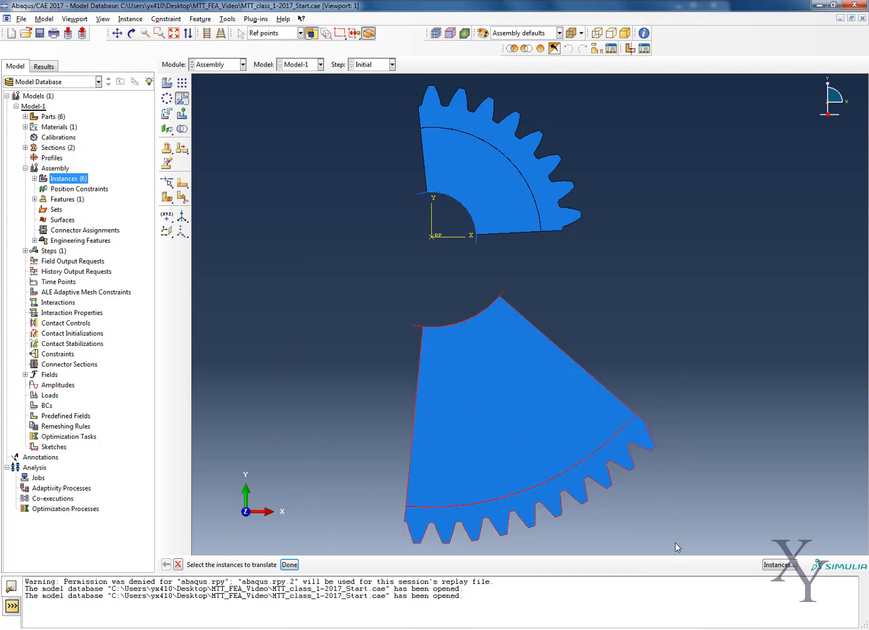
{"action": "left_click", "coordinate": [289, 564]}
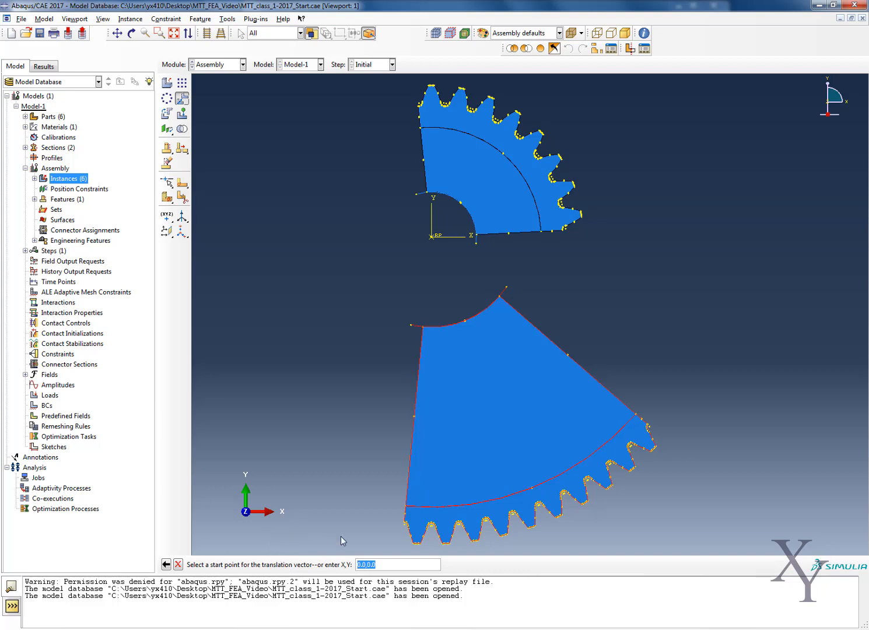
{"action": "left_click", "coordinate": [431, 236]}
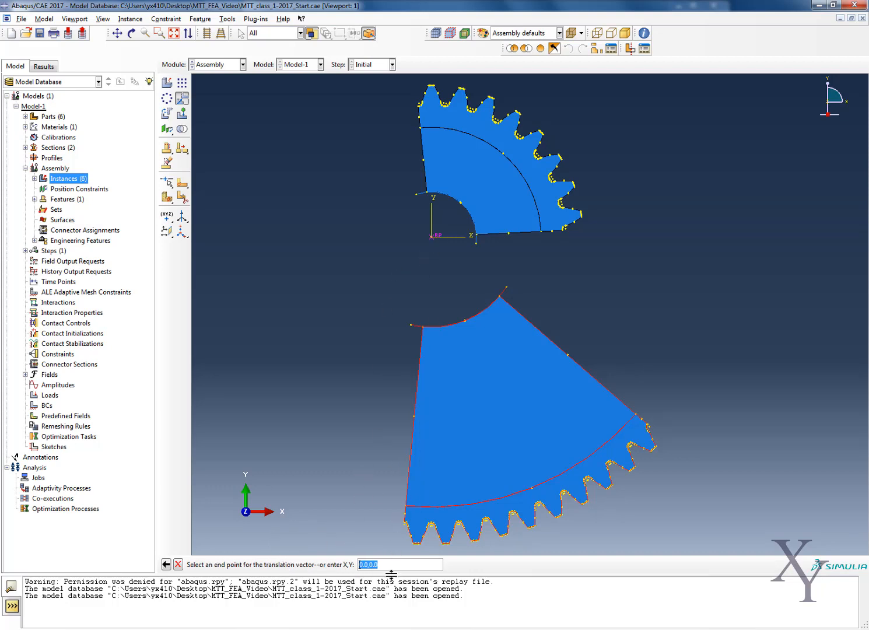
{"action": "key", "text": "Return"}
{"action": "left_click", "coordinate": [434, 334]}
{"action": "left_click", "coordinate": [376, 565]}
{"action": "left_click_drag", "start_coordinate": [377, 565], "coordinate": [370, 565]}
{"action": "type", "text": "293"}
{"action": "key", "text": "Return"}
{"action": "scroll", "coordinate": [460, 326], "scroll_direction": "down", "scroll_amount": 4}
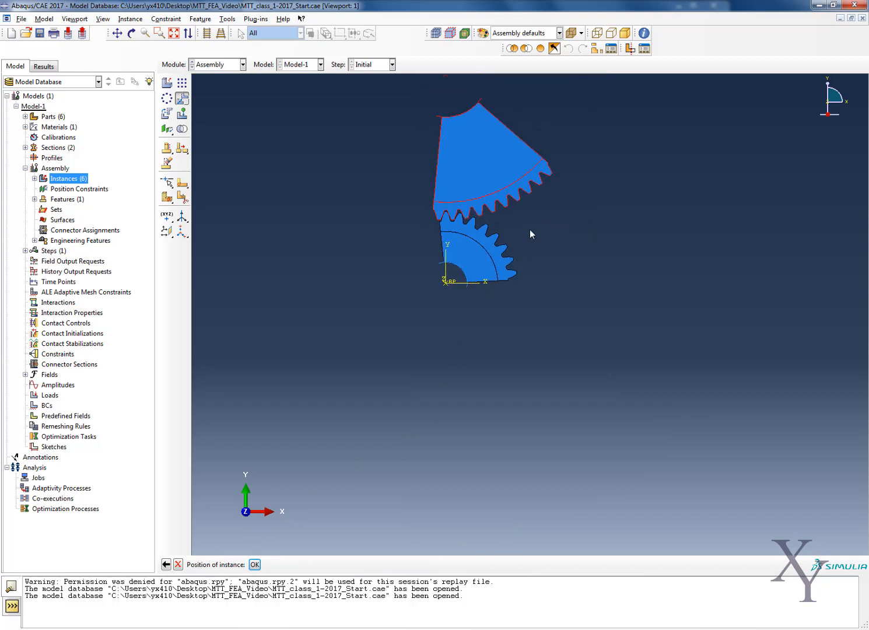
{"action": "scroll", "coordinate": [529, 229], "scroll_direction": "down", "scroll_amount": 2}
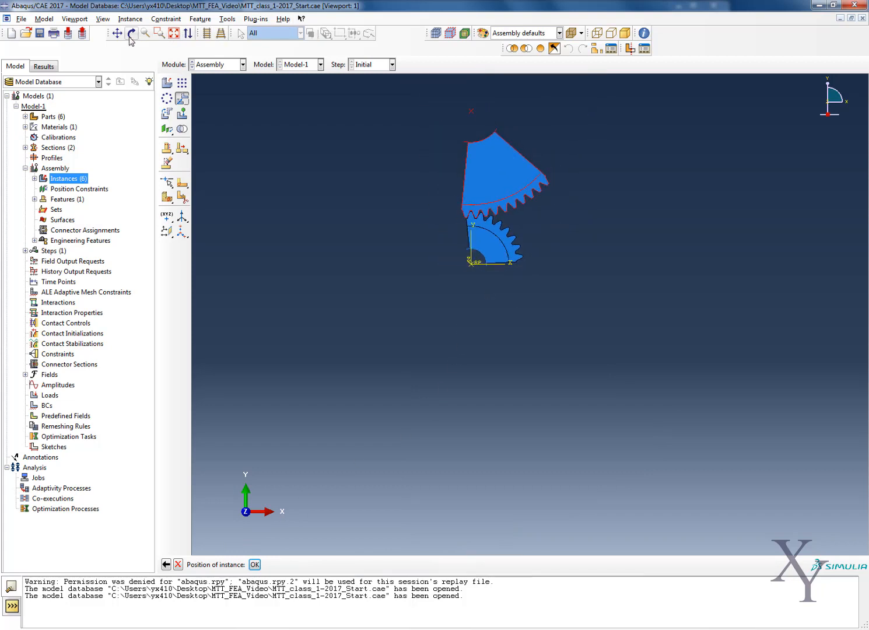
{"action": "left_click", "coordinate": [175, 34]}
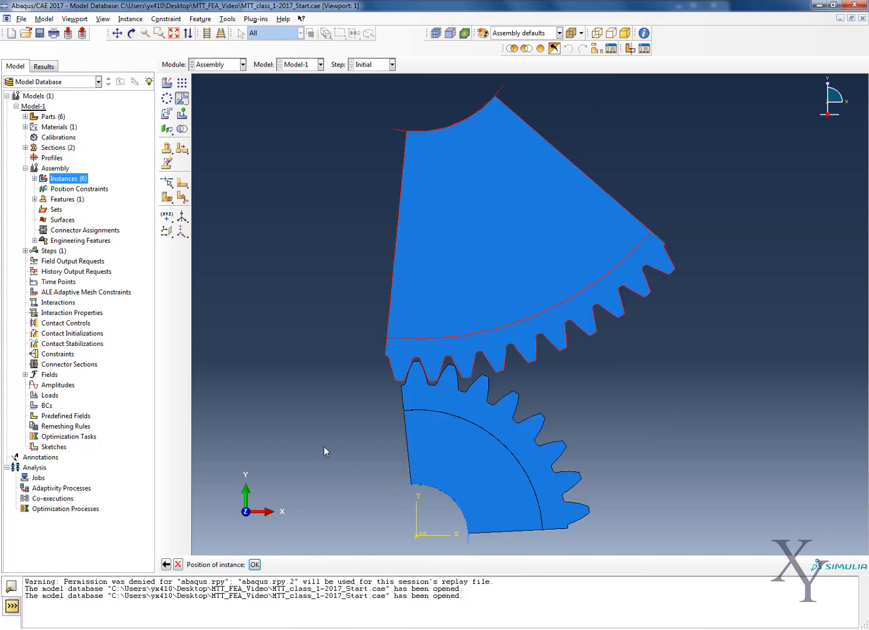
{"action": "left_click", "coordinate": [255, 564]}
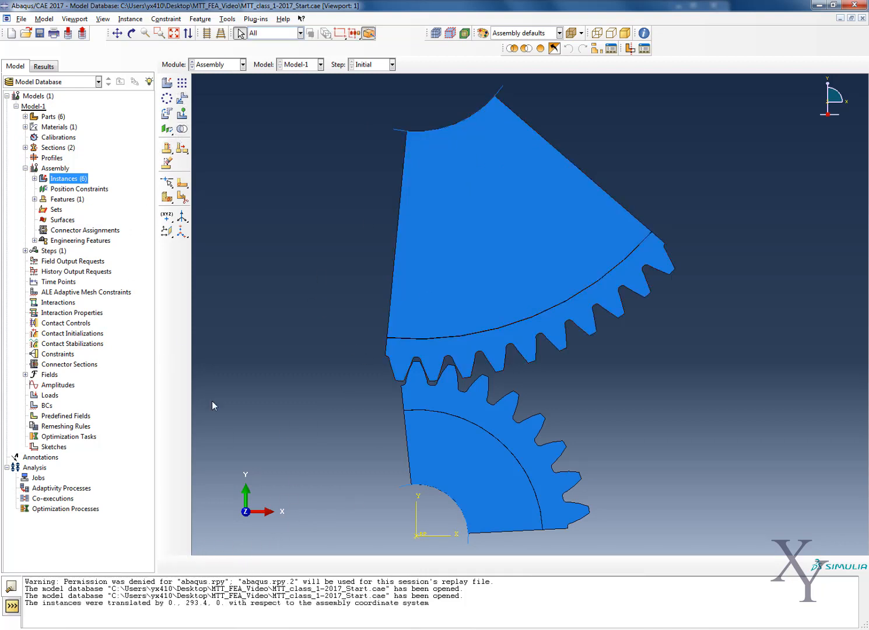
{"action": "left_click", "coordinate": [165, 115]}
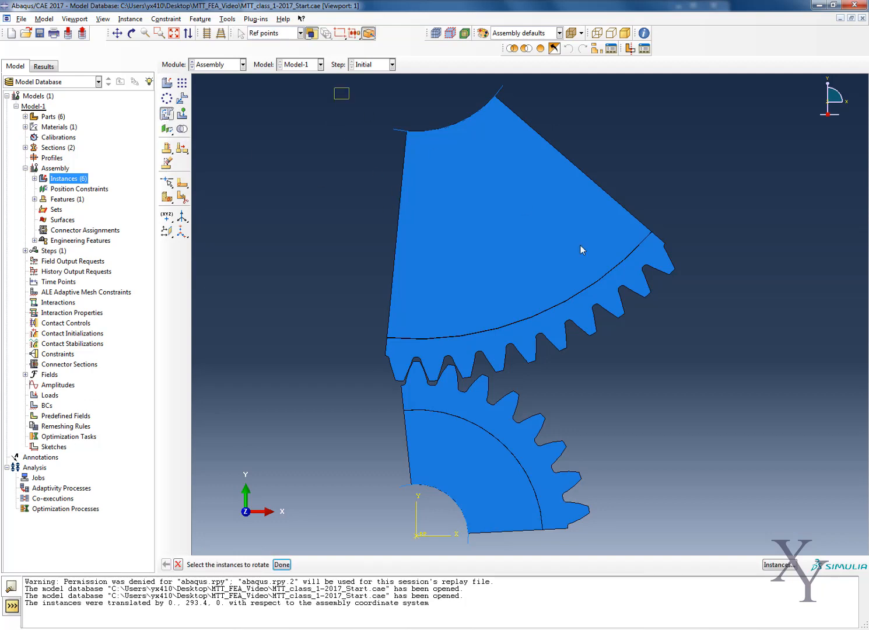
{"action": "left_click_drag", "start_coordinate": [581, 250], "coordinate": [708, 376]}
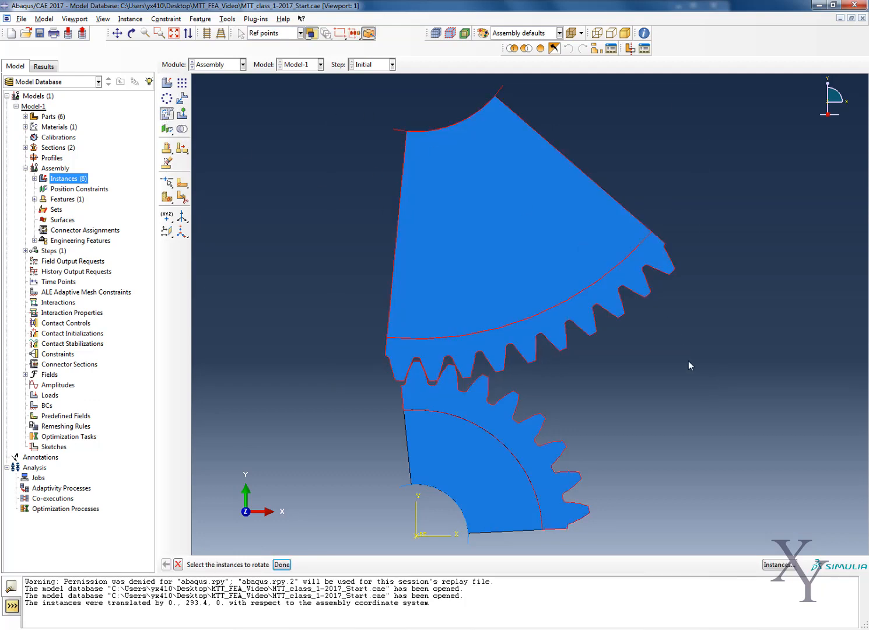
{"action": "left_click", "coordinate": [167, 116]}
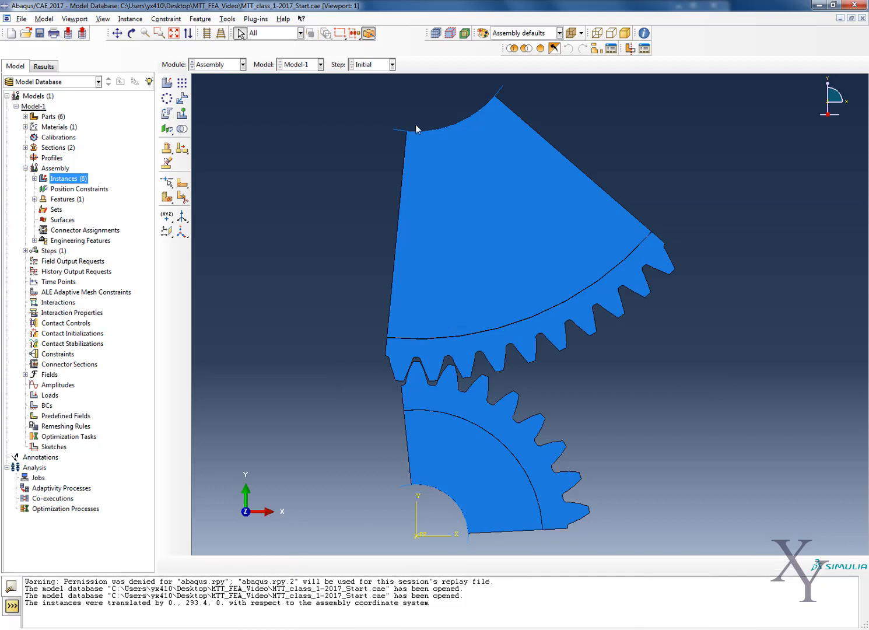
- Try to rotate the wheel instances about the wheel's reference point
{"action": "left_click", "coordinate": [166, 115]}
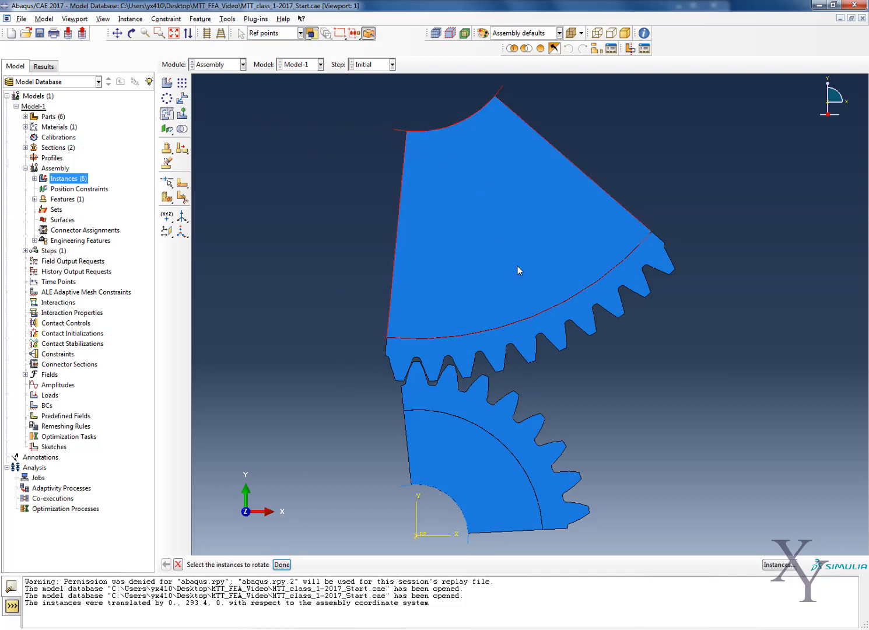
{"action": "left_click", "coordinate": [588, 316]}
{"action": "left_click", "coordinate": [282, 564]}
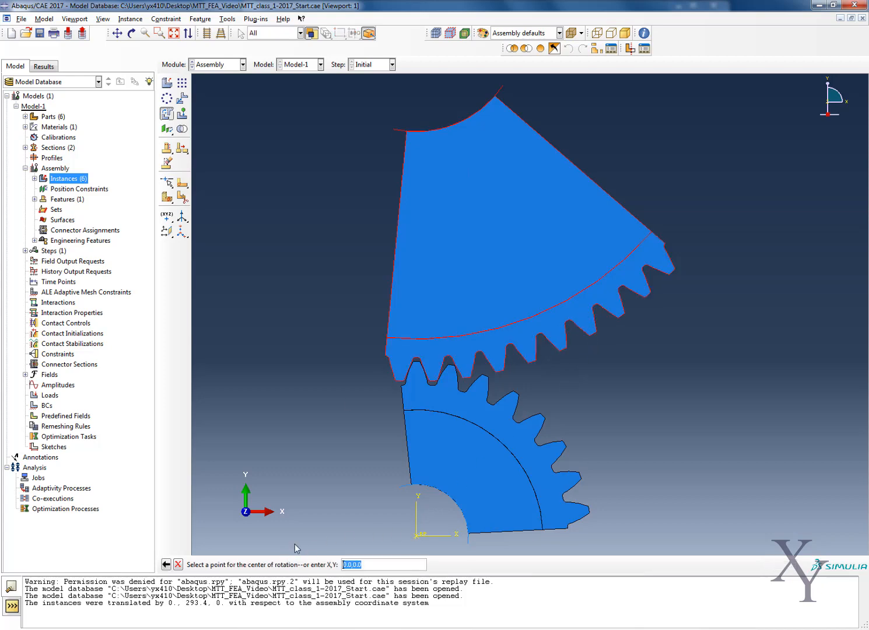
{"action": "scroll", "coordinate": [383, 231], "scroll_direction": "down", "scroll_amount": 3}
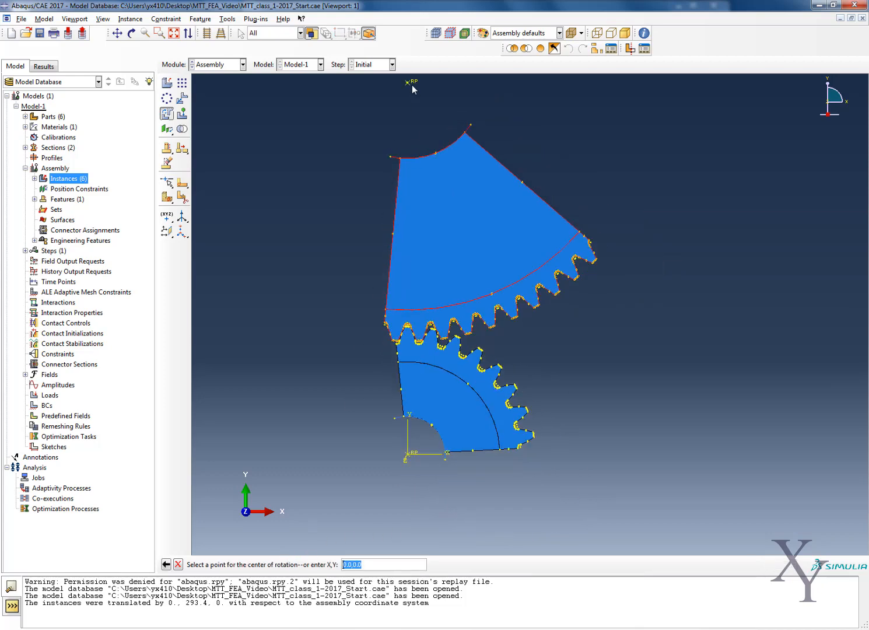
{"action": "left_click", "coordinate": [411, 84]}
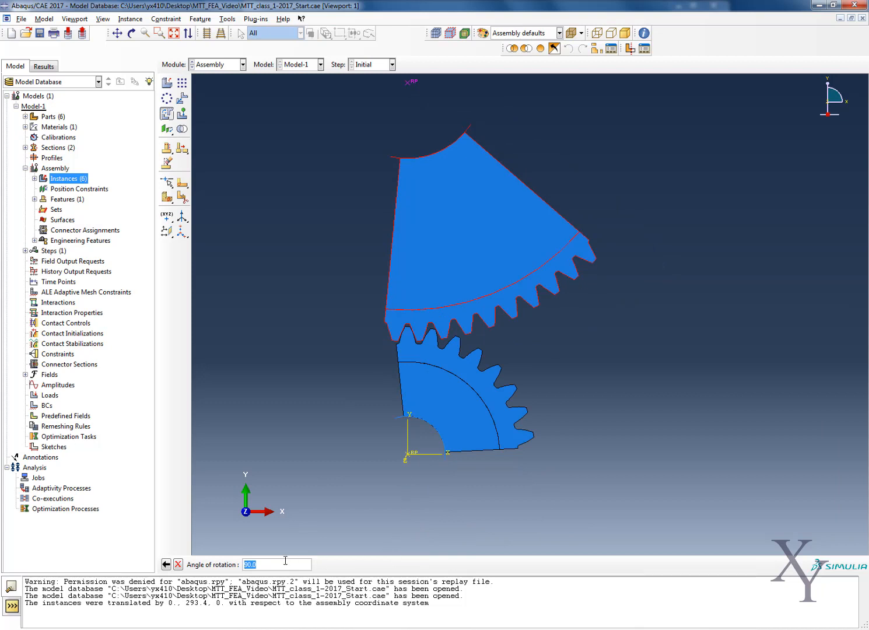
{"action": "left_click_drag", "start_coordinate": [249, 565], "coordinate": [244, 566]}
{"action": "type", "text": "1"}
{"action": "key", "text": "Return"}
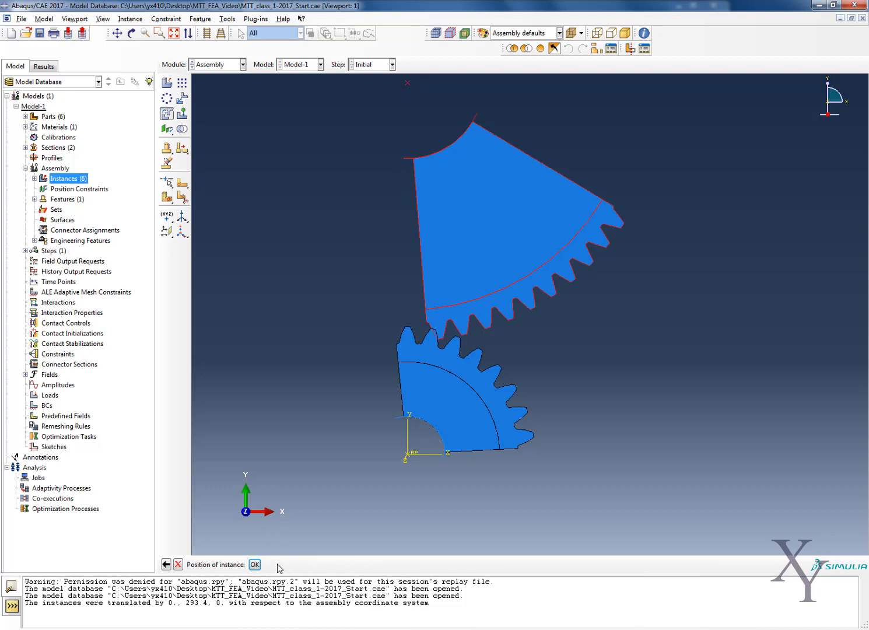
{"action": "key", "text": "Return"}
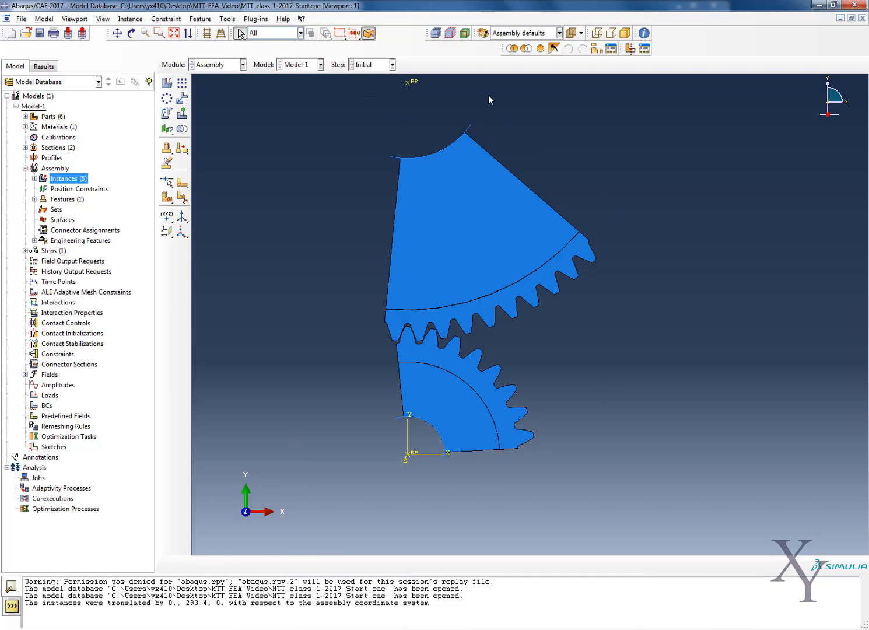
{"action": "left_click", "coordinate": [35, 179]}
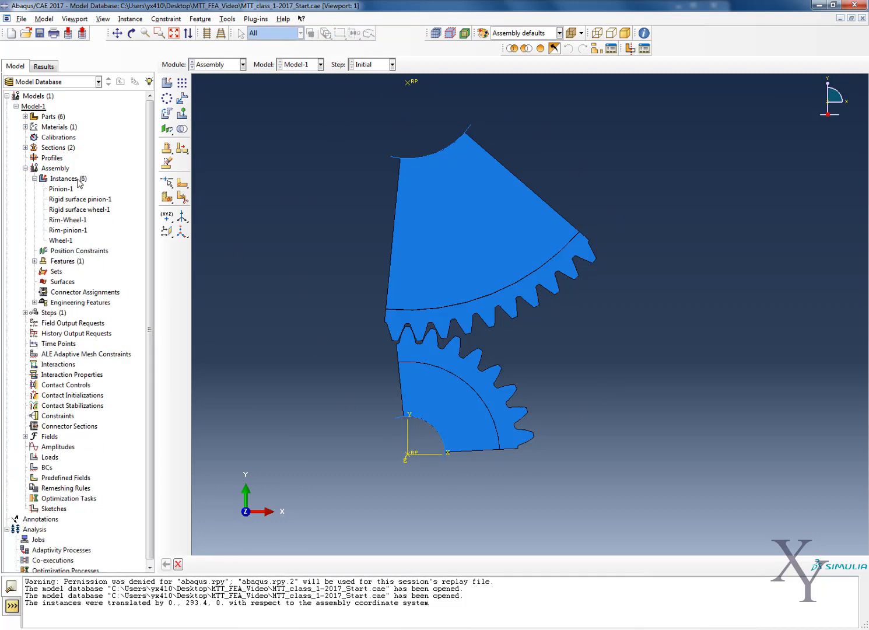
{"action": "left_click", "coordinate": [34, 179]}
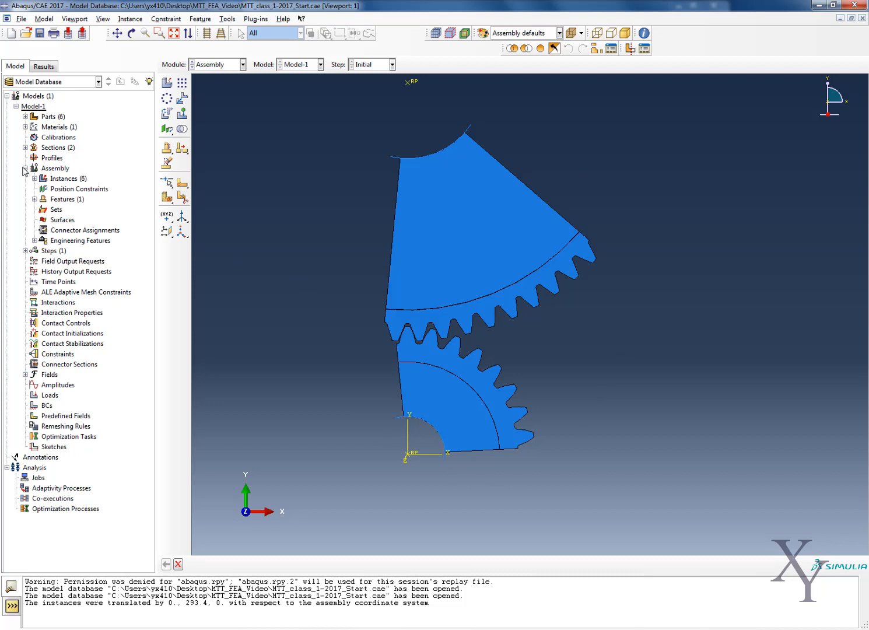
{"action": "left_click", "coordinate": [25, 169]}
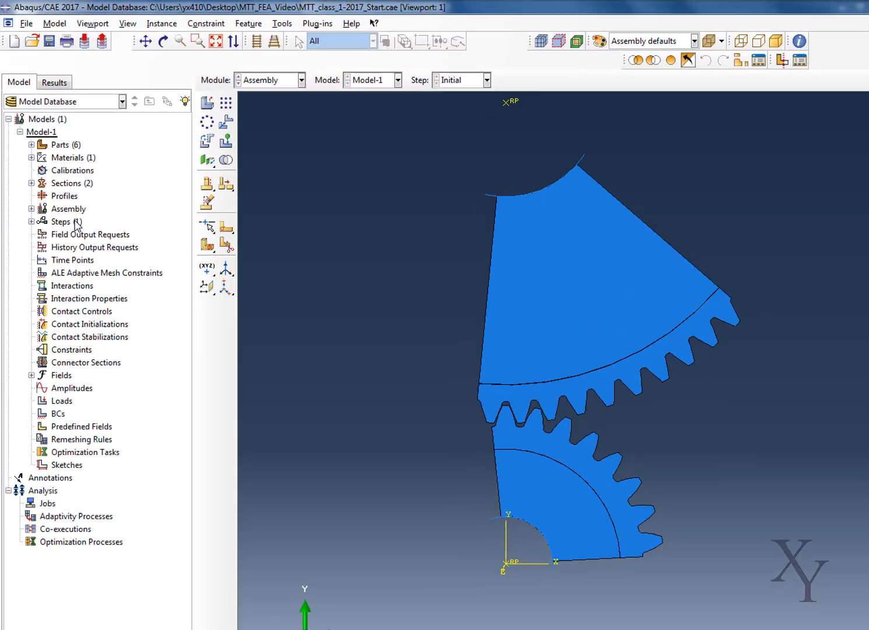
- Create a Static, General step named Apply_torque after the Initial step
{"action": "right_click", "coordinate": [62, 178]}
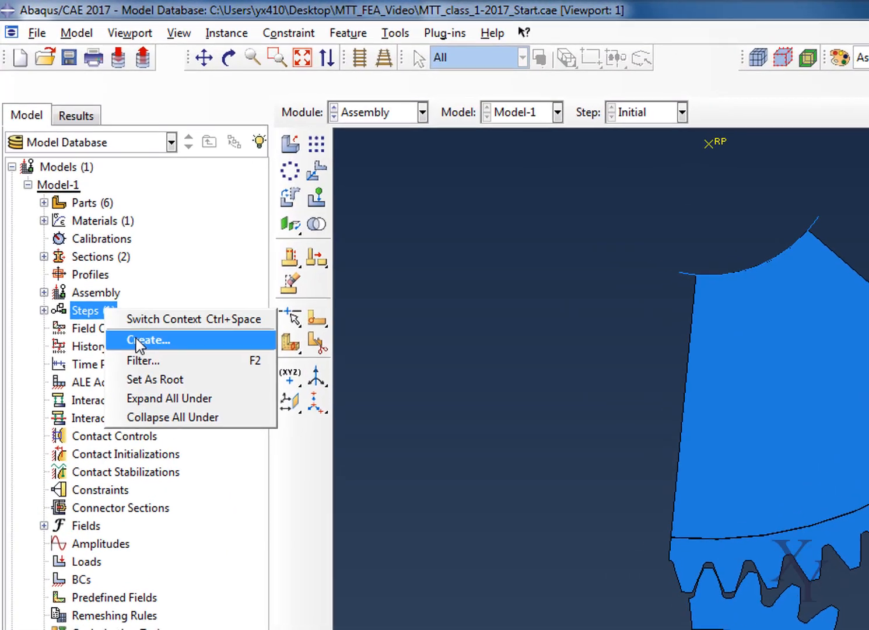
{"action": "left_click", "coordinate": [136, 342]}
{"action": "left_click_drag", "start_coordinate": [118, 340], "coordinate": [211, 301]}
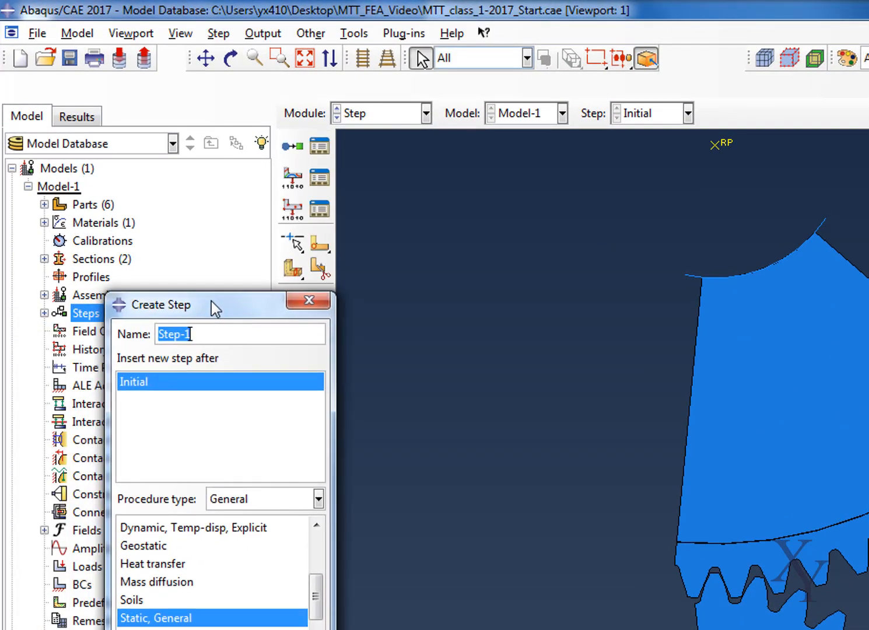
{"action": "type", "text": "Apply_to"}
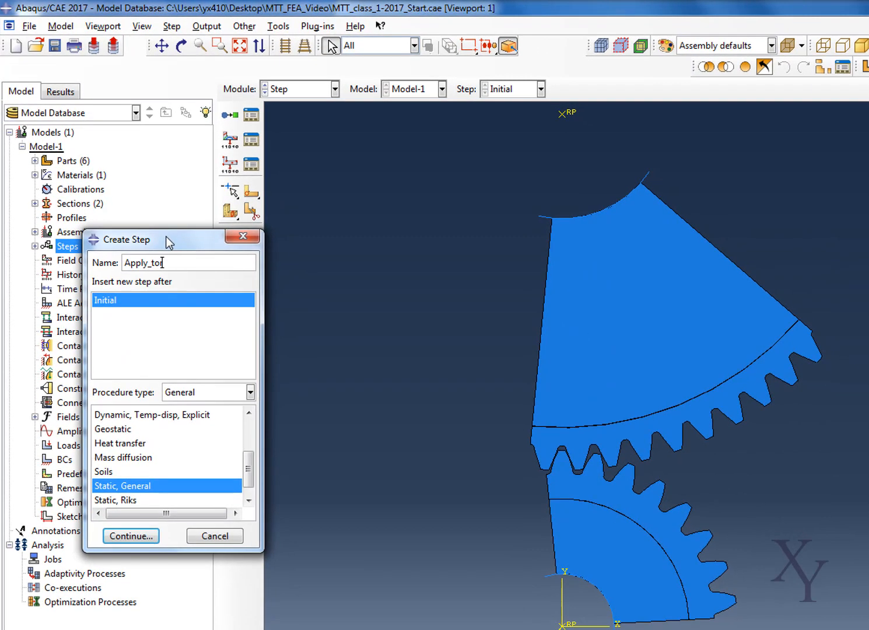
{"action": "type", "text": "rque"}
{"action": "left_click", "coordinate": [146, 535]}
- Set the Apply_torque step's time period to 0.001 and turn on Nlgeom
{"action": "left_click_drag", "start_coordinate": [282, 334], "coordinate": [209, 336]}
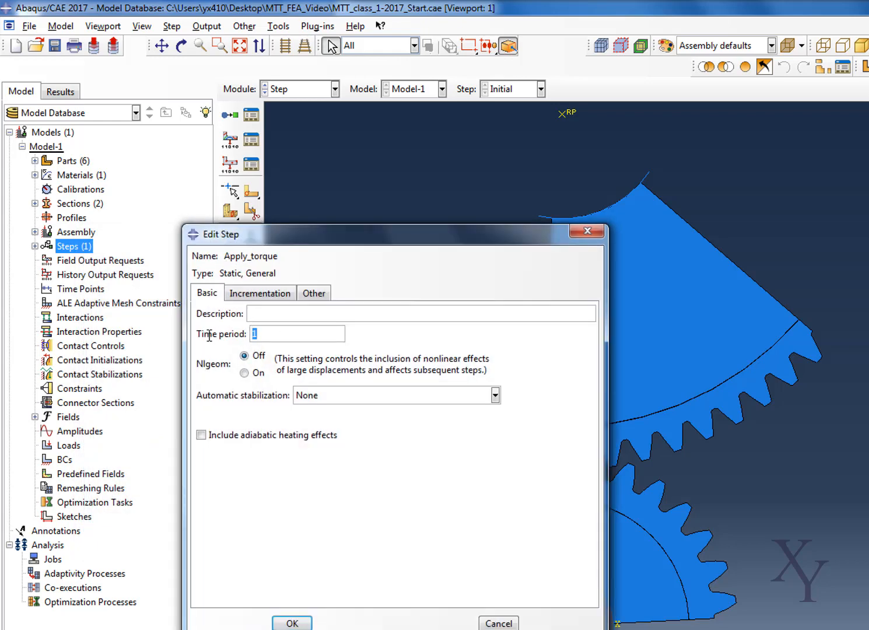
{"action": "type", "text": "0.0001"}
{"action": "key", "text": "BackSpace"}
{"action": "left_click", "coordinate": [257, 374]}
- Allow at most 1000 increments in Apply_torque, with initial size 1e-8, minimum 1e-14 and maximum 1e-3, and accept the step
{"action": "left_click", "coordinate": [259, 293]}
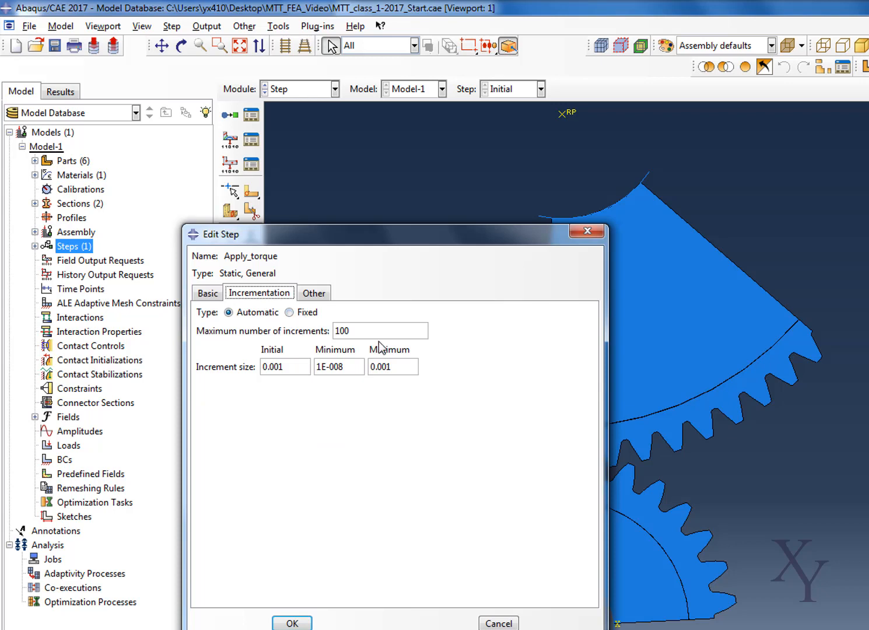
{"action": "left_click_drag", "start_coordinate": [378, 331], "coordinate": [255, 333]}
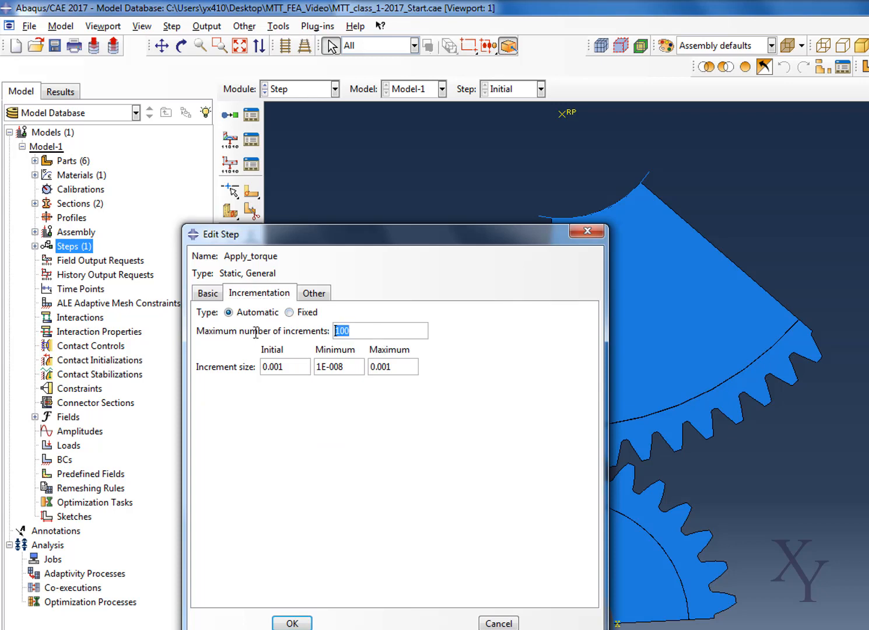
{"action": "type", "text": "1000"}
{"action": "left_click_drag", "start_coordinate": [293, 372], "coordinate": [207, 371]}
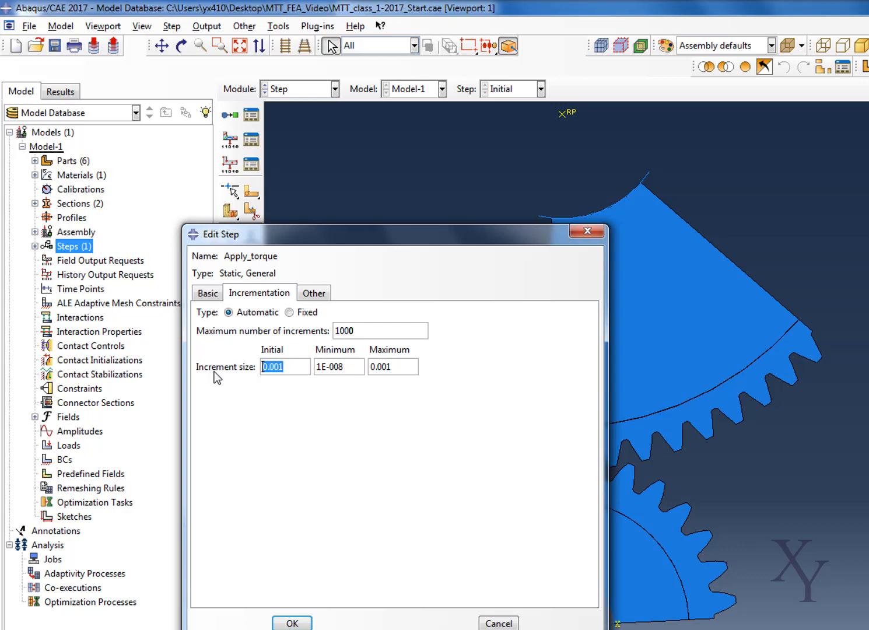
{"action": "key", "text": "BackSpace"}
{"action": "type", "text": "1e-8"}
{"action": "left_click_drag", "start_coordinate": [357, 368], "coordinate": [297, 372]}
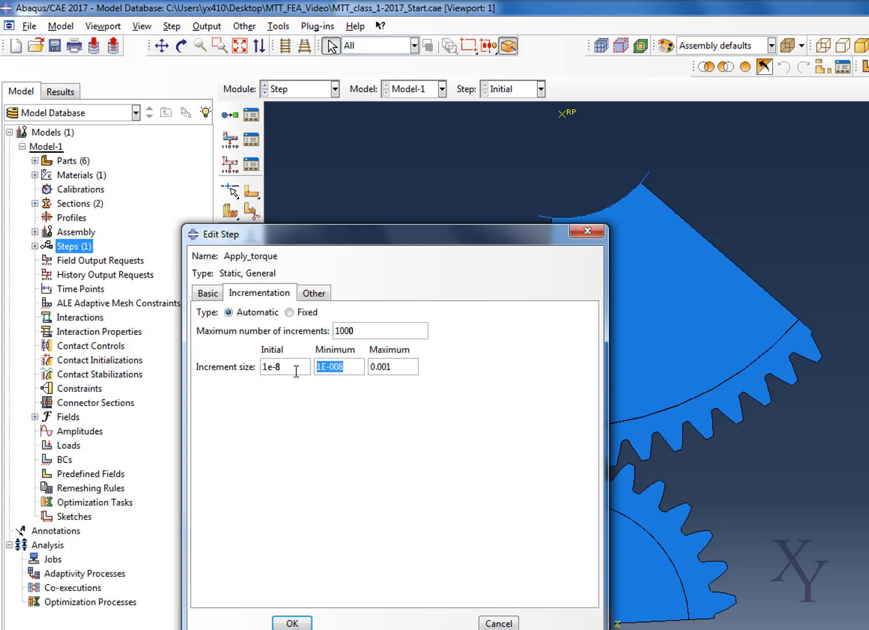
{"action": "type", "text": "1e-14"}
{"action": "left_click_drag", "start_coordinate": [402, 366], "coordinate": [351, 364]}
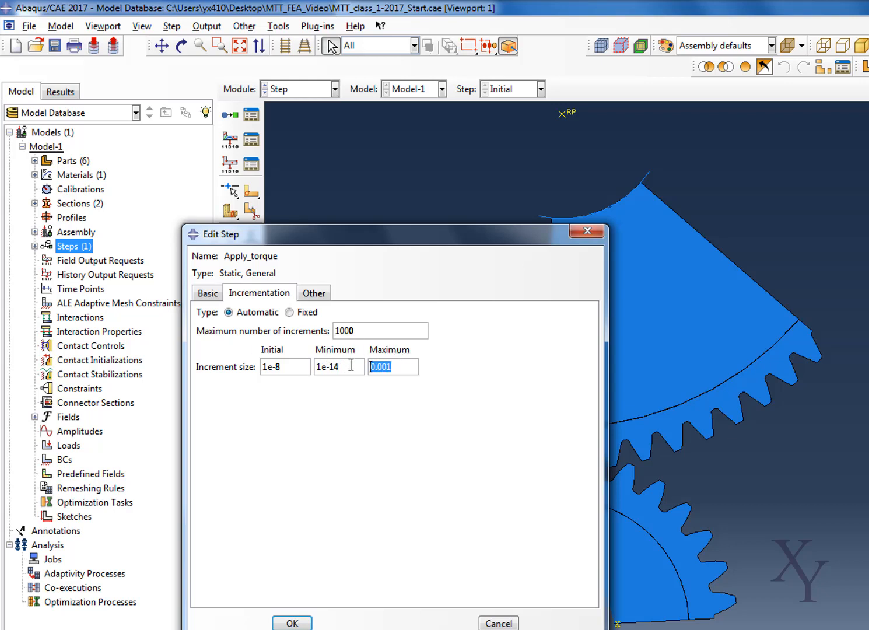
{"action": "type", "text": "1e-3"}
{"action": "left_click", "coordinate": [310, 625]}
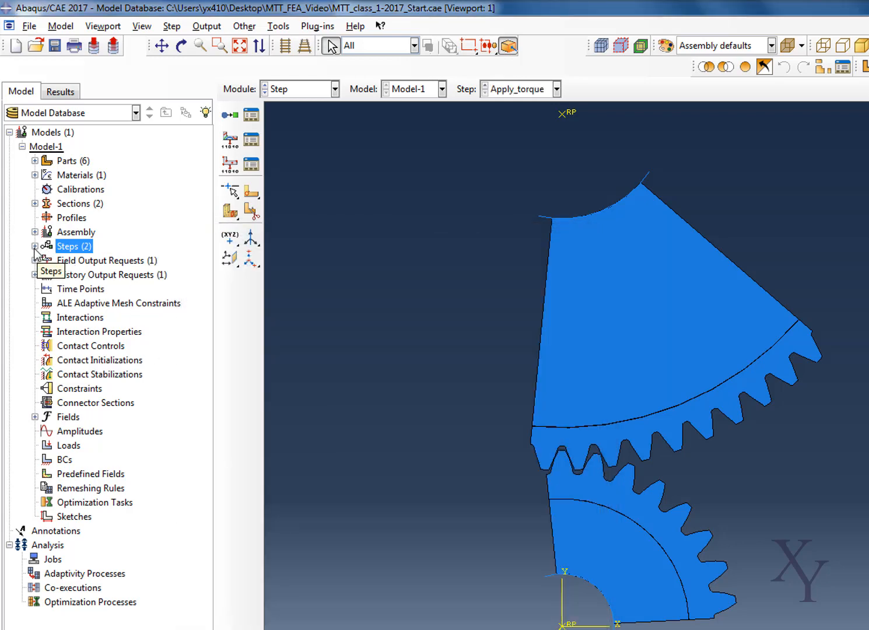
- Create a Static, General step named Apply_rotation after the Apply_torque step
{"action": "right_click", "coordinate": [75, 246]}
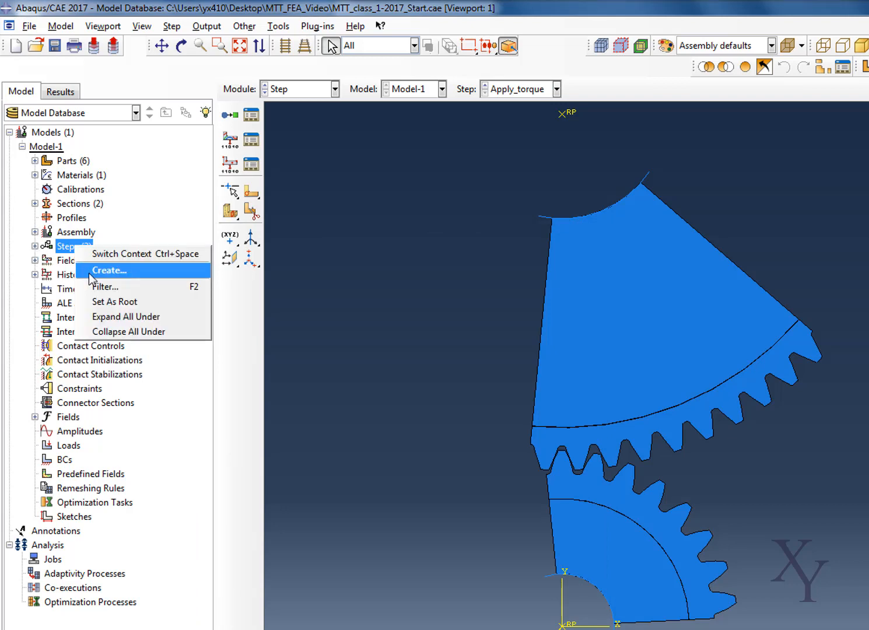
{"action": "left_click", "coordinate": [109, 270]}
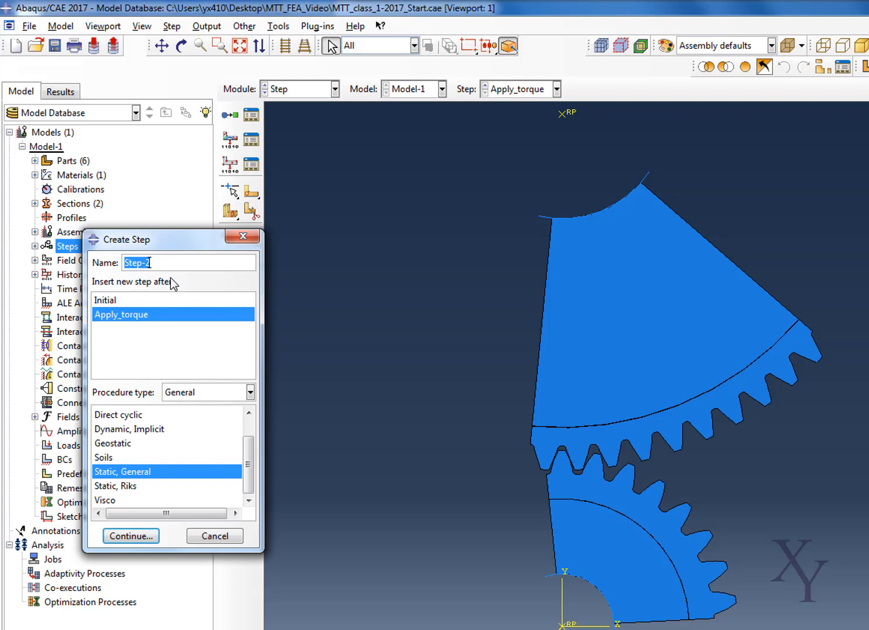
{"action": "type", "text": "Appluy"}
{"action": "left_click", "coordinate": [132, 536]}
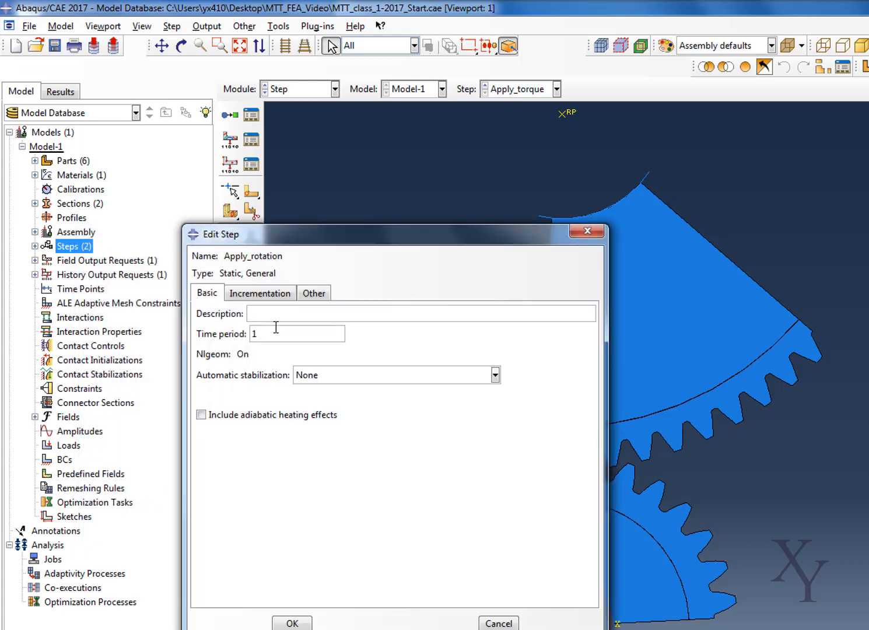
- Set the Apply_rotation step's time period to 35 and describe it as Apply Rotation
{"action": "left_click_drag", "start_coordinate": [272, 338], "coordinate": [225, 338]}
{"action": "type", "text": "35"}
{"action": "left_click", "coordinate": [261, 314]}
{"action": "type", "text": "Apply Rotation"}
- Allow at most 200 increments in Apply_rotation, with initial and maximum size 0.5 and minimum 1E-6, and accept the step
{"action": "left_click", "coordinate": [273, 294]}
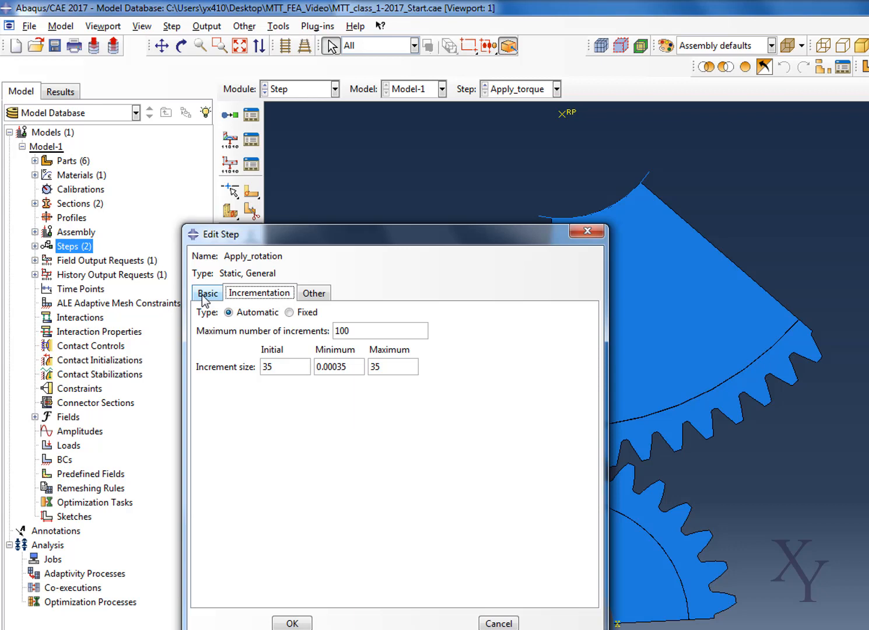
{"action": "double_click", "coordinate": [378, 331]}
{"action": "type", "text": "2"}
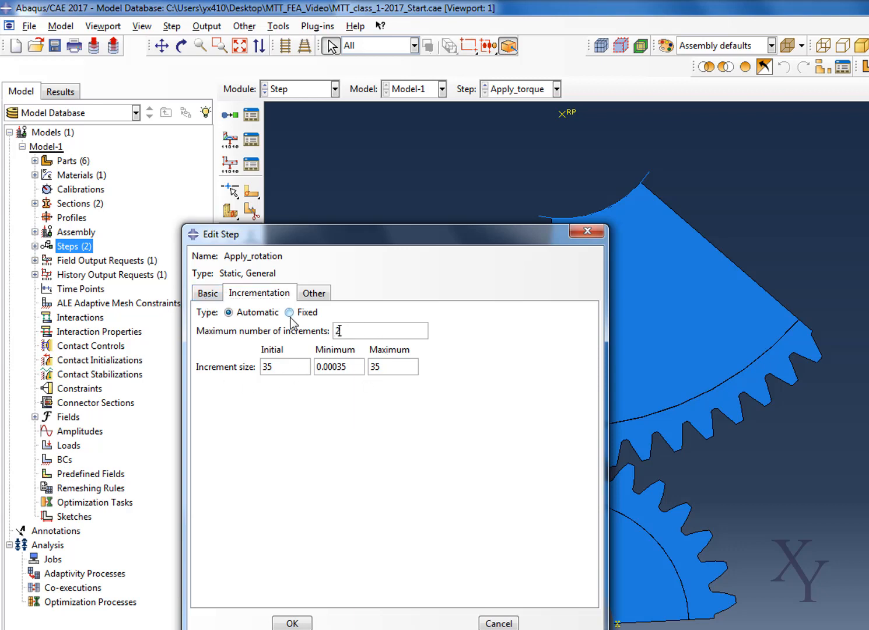
{"action": "type", "text": "00"}
{"action": "key", "text": "Tab"}
{"action": "type", "text": "0.5"}
{"action": "double_click", "coordinate": [389, 374]}
{"action": "key", "text": "BackSpace"}
{"action": "type", "text": "0.5"}
{"action": "left_click_drag", "start_coordinate": [346, 367], "coordinate": [281, 364]}
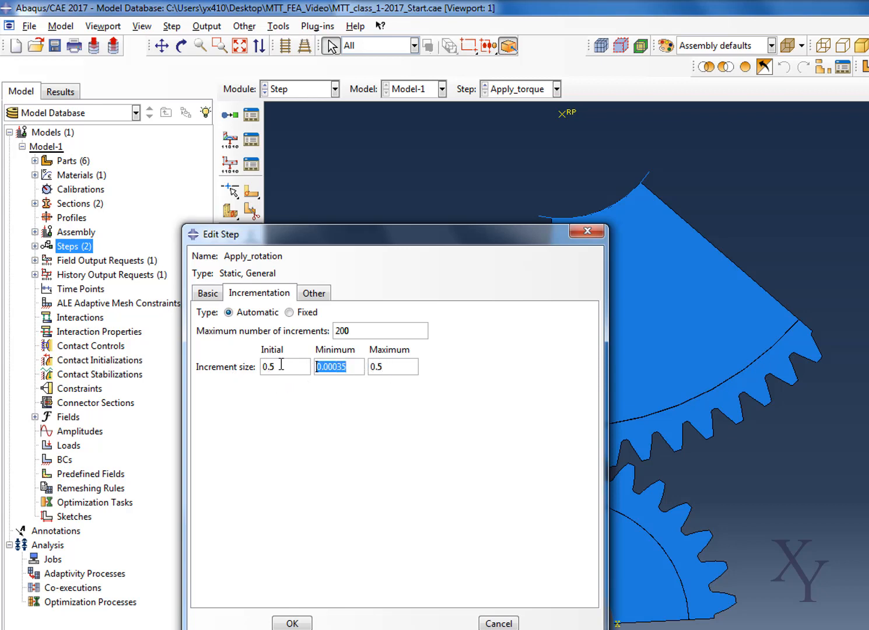
{"action": "type", "text": "1E-6"}
{"action": "left_click", "coordinate": [293, 623]}
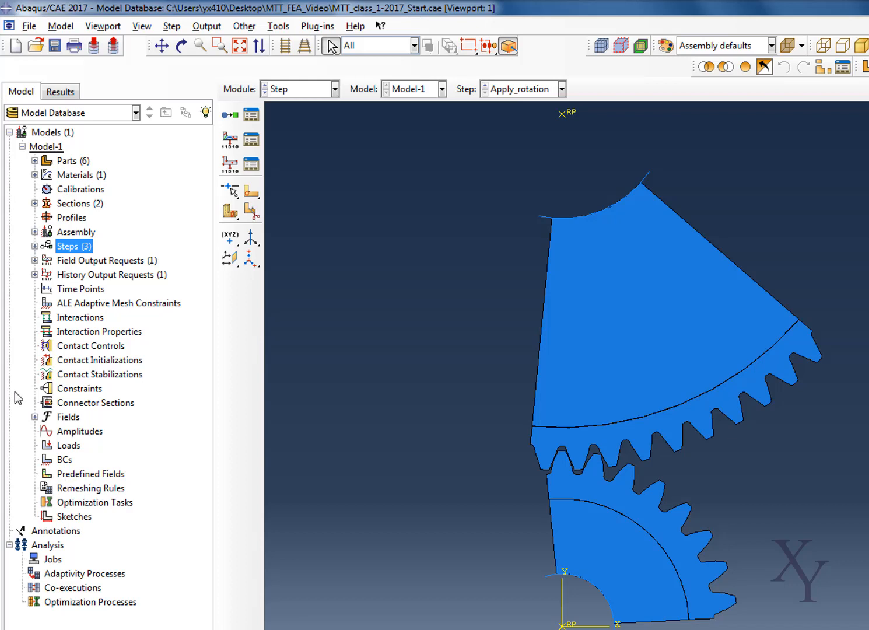
- Edit field output request F-Output-1 for the Apply_rotation step, removing the Forces/Reactions and Strains variables from its outputs
{"action": "left_click", "coordinate": [34, 261]}
{"action": "left_click", "coordinate": [47, 275]}
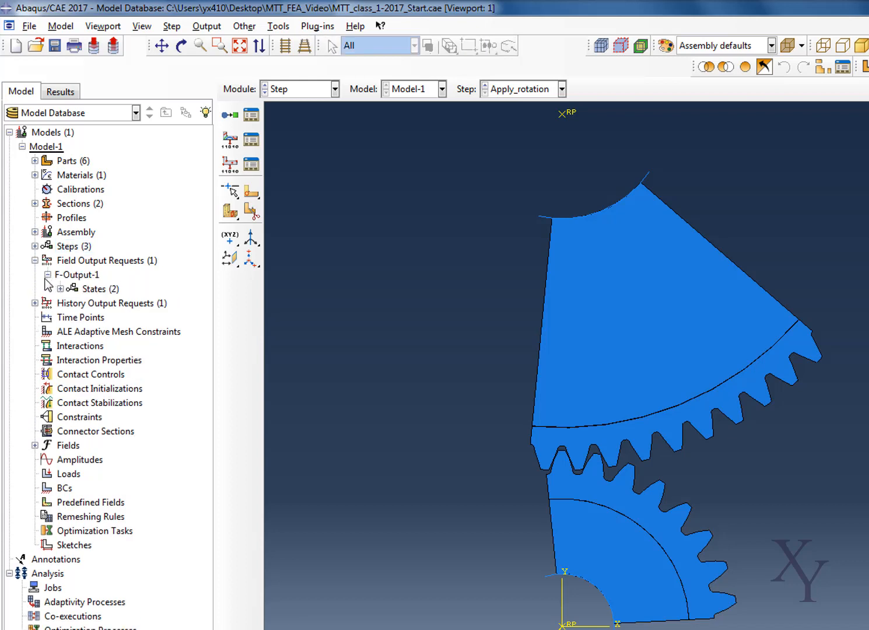
{"action": "left_click", "coordinate": [60, 289]}
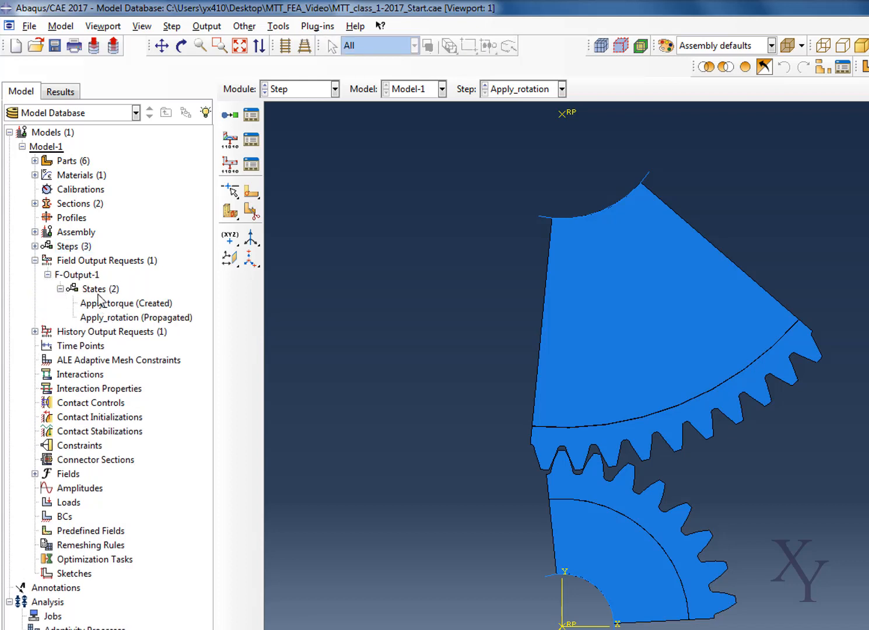
{"action": "right_click", "coordinate": [97, 291]}
{"action": "right_click", "coordinate": [97, 279]}
{"action": "left_click", "coordinate": [114, 302]}
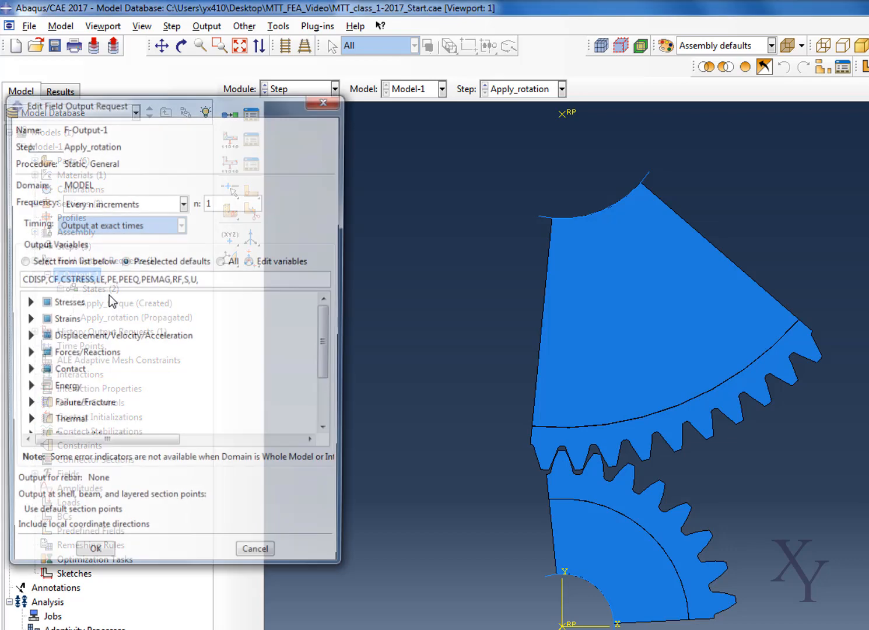
{"action": "left_click_drag", "start_coordinate": [131, 106], "coordinate": [287, 138]}
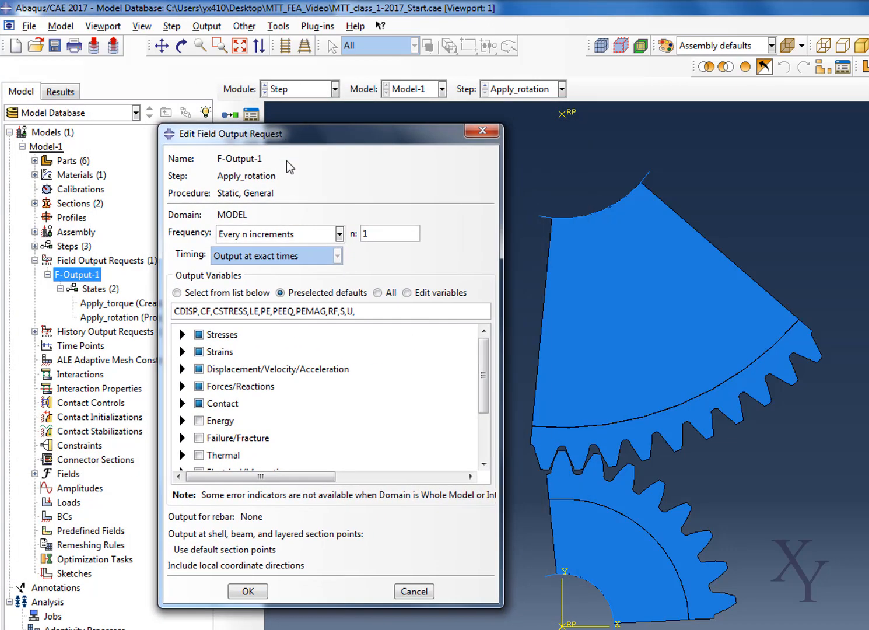
{"action": "left_click", "coordinate": [198, 386]}
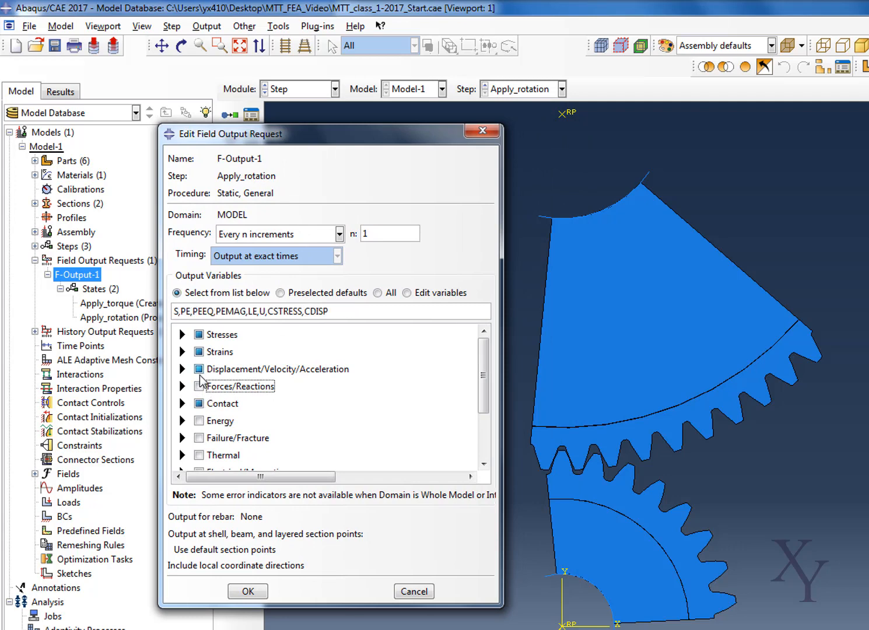
{"action": "left_click", "coordinate": [199, 353]}
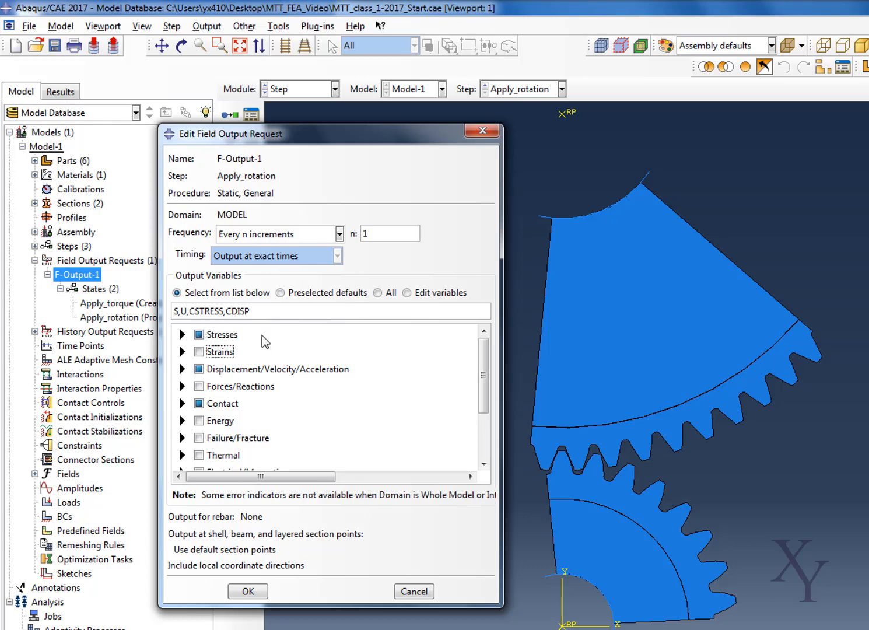
- Set the Apply_rotation field output frequency to Last increment and accept the request
{"action": "scroll", "coordinate": [264, 344], "scroll_direction": "down", "scroll_amount": 3}
{"action": "left_click", "coordinate": [275, 234]}
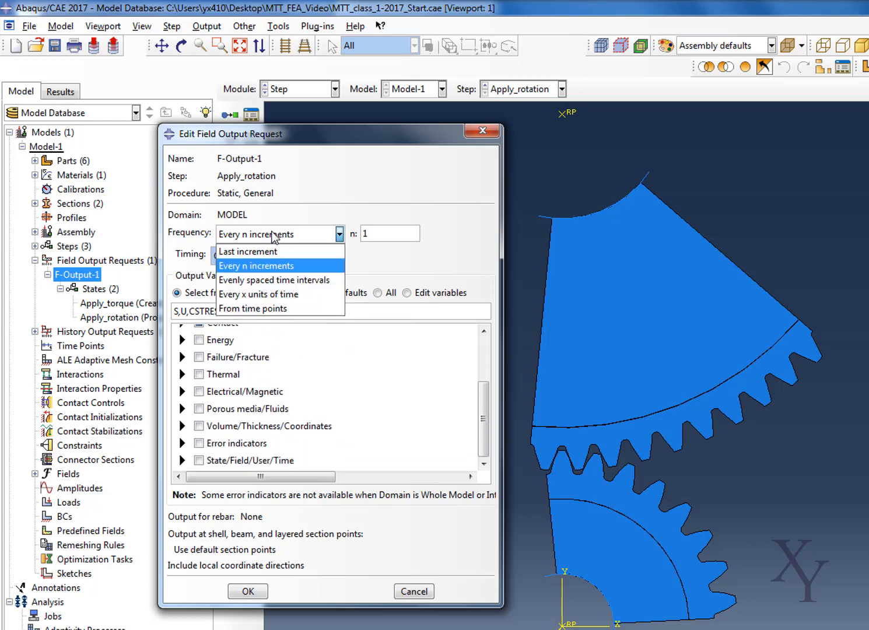
{"action": "left_click", "coordinate": [274, 250]}
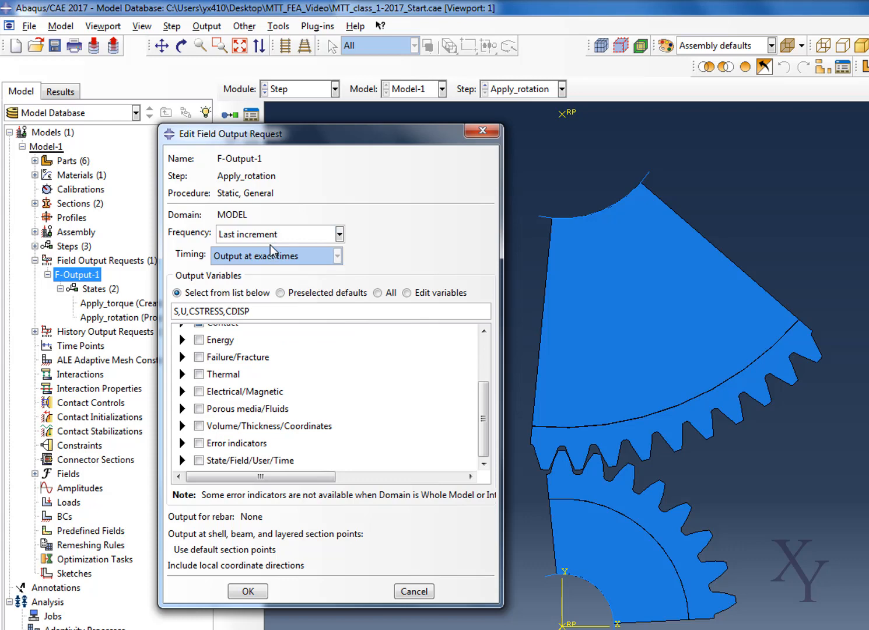
{"action": "left_click", "coordinate": [249, 591]}
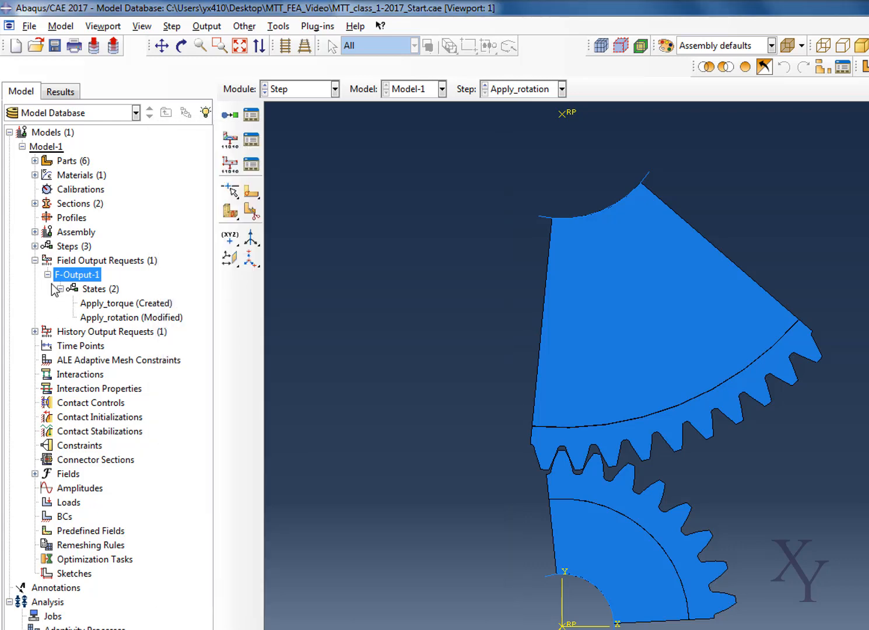
- Delete the history output request H-Output-1 from the model
{"action": "left_click", "coordinate": [35, 260]}
{"action": "left_click", "coordinate": [35, 274]}
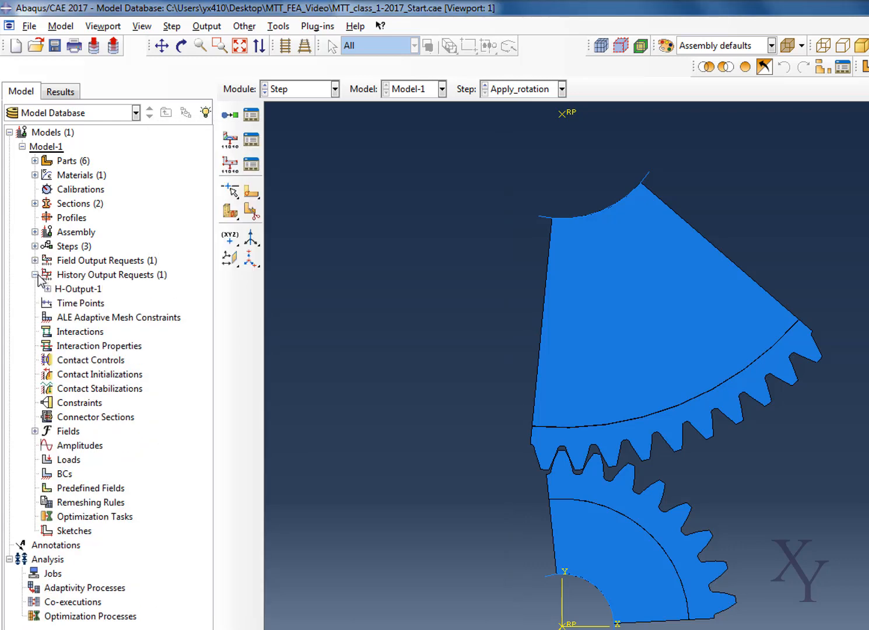
{"action": "right_click", "coordinate": [85, 289]}
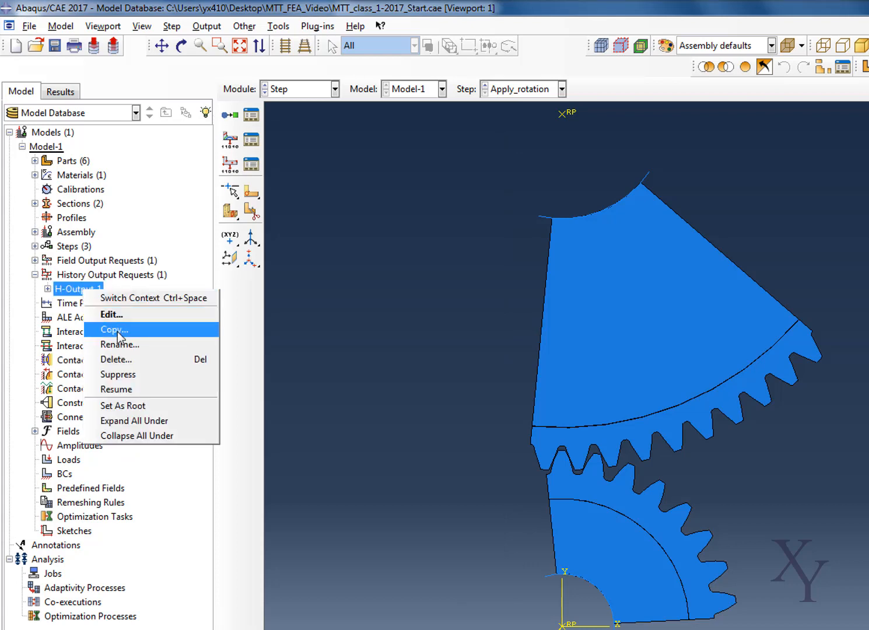
{"action": "left_click", "coordinate": [119, 360]}
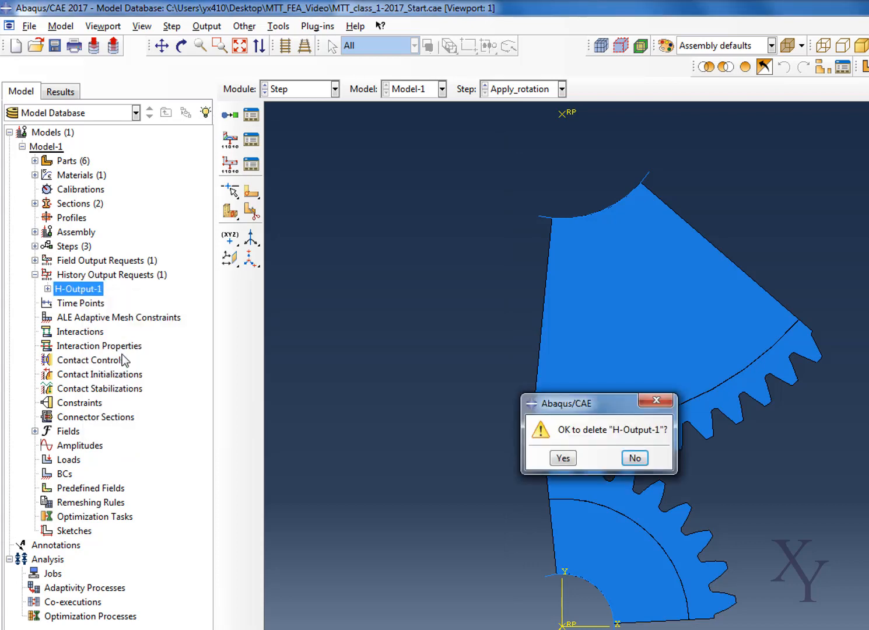
{"action": "left_click", "coordinate": [560, 458]}
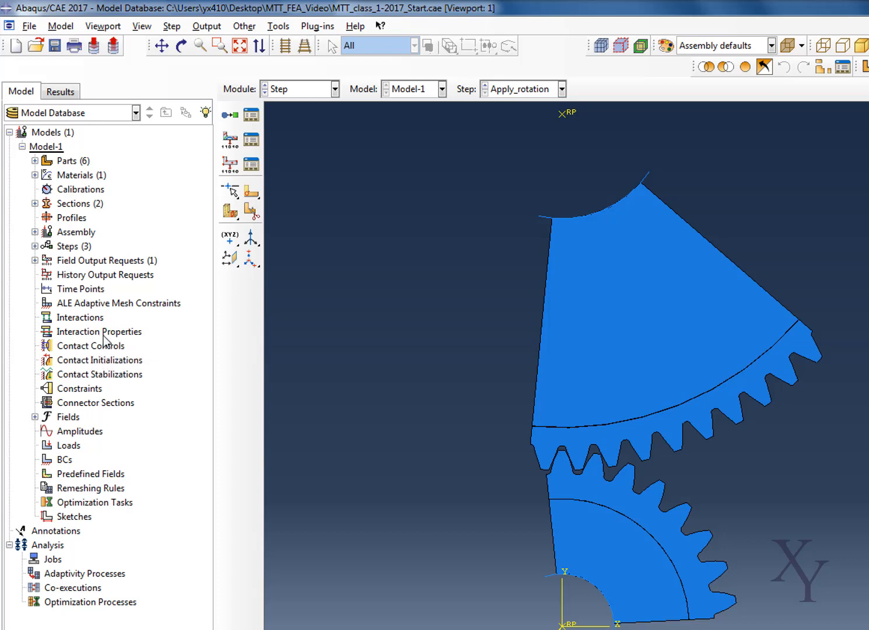
- Create a Contact interaction property named Frictionless_contact
{"action": "right_click", "coordinate": [104, 333]}
{"action": "left_click", "coordinate": [120, 360]}
{"action": "left_click_drag", "start_coordinate": [79, 82], "coordinate": [245, 167]}
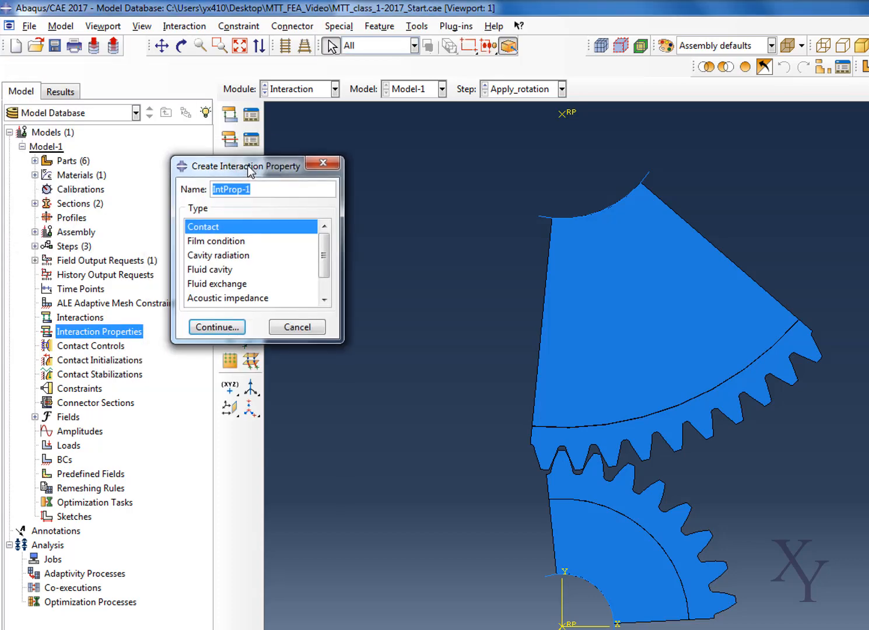
{"action": "type", "text": "Friction"}
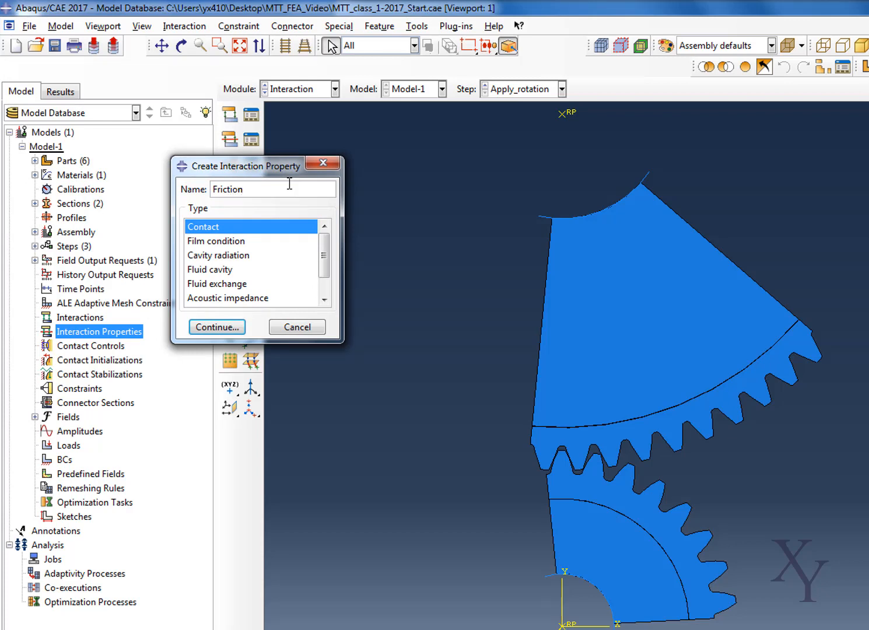
{"action": "type", "text": "less_contact"}
{"action": "left_click", "coordinate": [240, 329]}
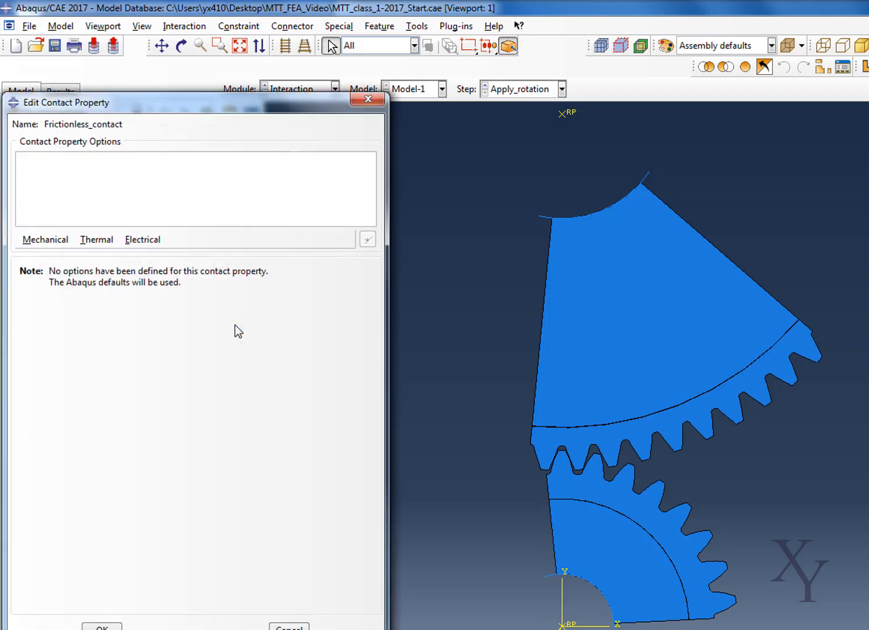
- Give Frictionless_contact a frictionless tangential behavior and a "Hard" Contact normal behavior that allows separation, and accept the property
{"action": "left_click", "coordinate": [47, 239]}
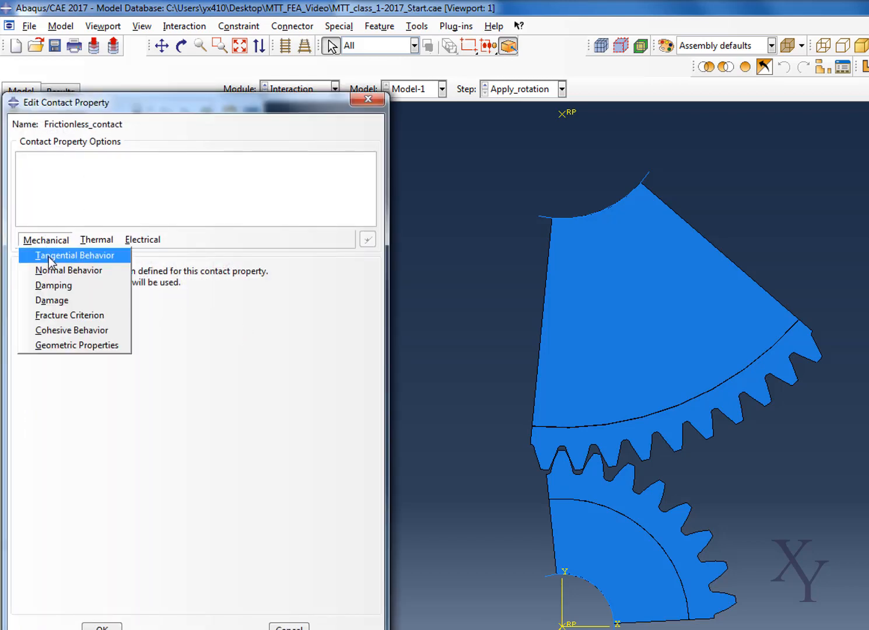
{"action": "left_click", "coordinate": [48, 257]}
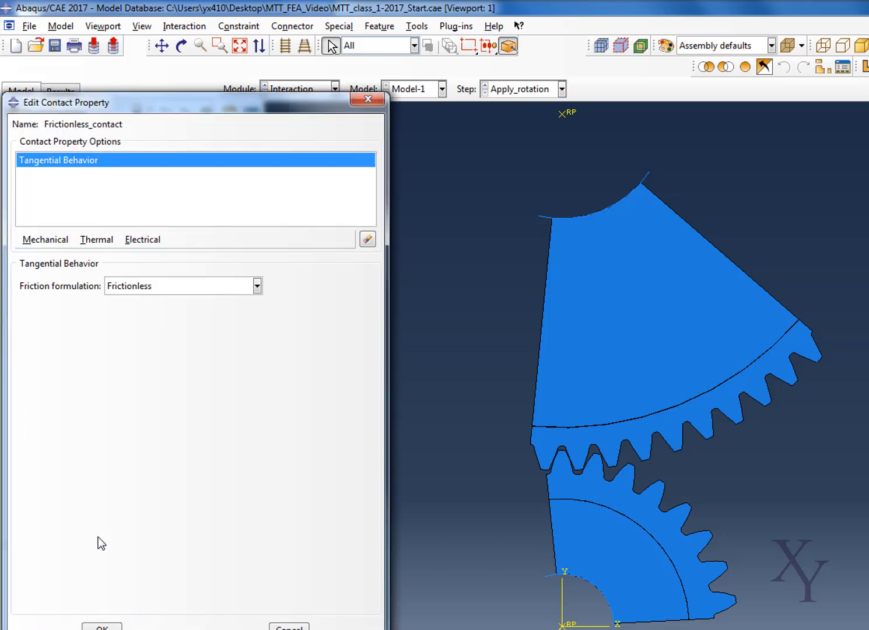
{"action": "left_click", "coordinate": [45, 240]}
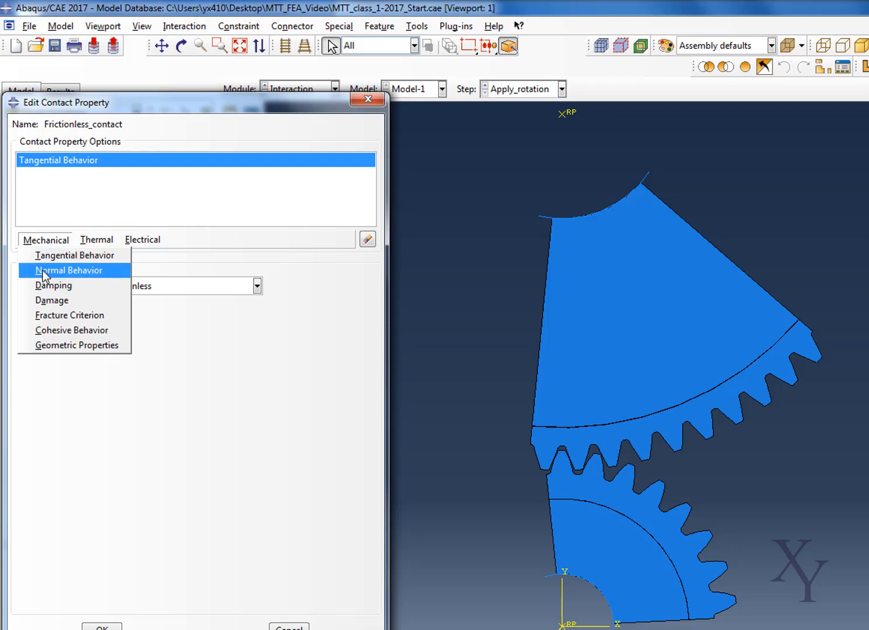
{"action": "left_click", "coordinate": [43, 272]}
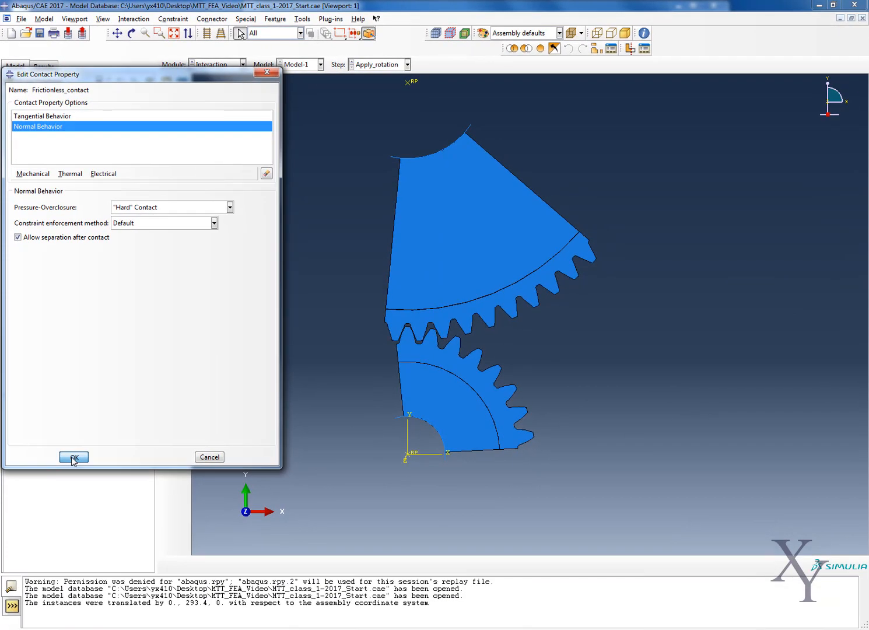
{"action": "left_click", "coordinate": [73, 457]}
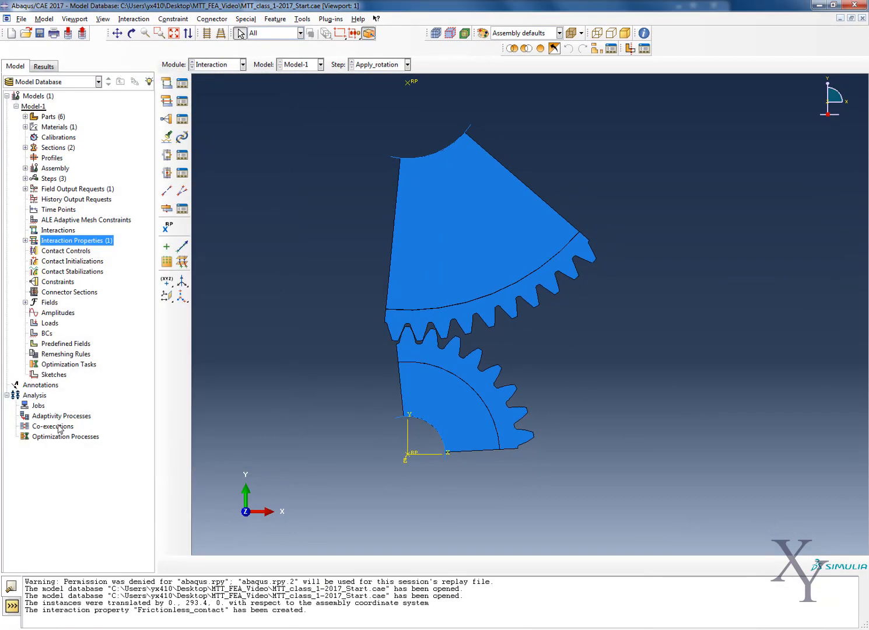
- Start a new named interaction of type Surface-to-surface contact (Standard) for the gear pair
{"action": "scroll", "coordinate": [419, 309], "scroll_direction": "down", "scroll_amount": 3}
{"action": "scroll", "coordinate": [357, 302], "scroll_direction": "up", "scroll_amount": 3}
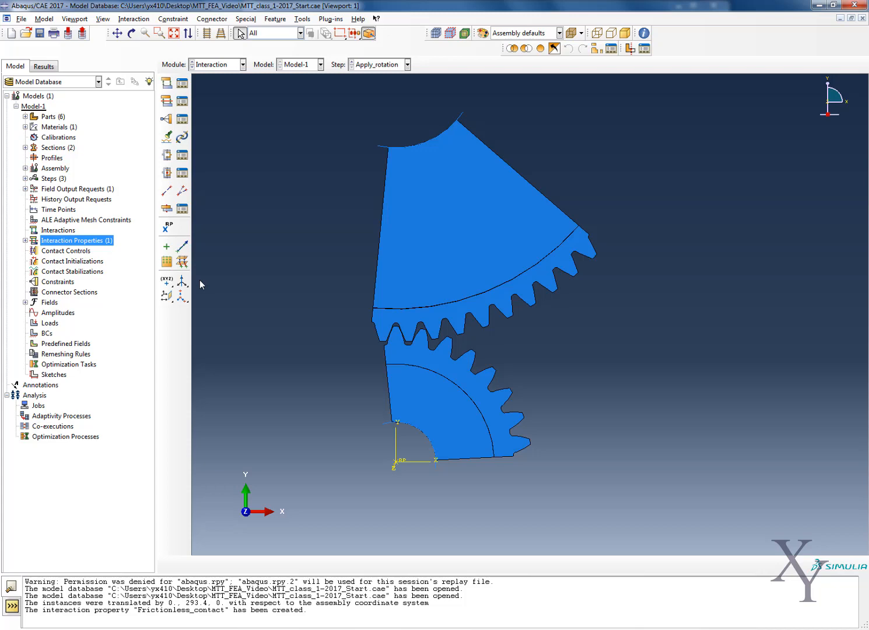
{"action": "left_click", "coordinate": [64, 220]}
{"action": "left_click", "coordinate": [59, 230]}
{"action": "right_click", "coordinate": [62, 230]}
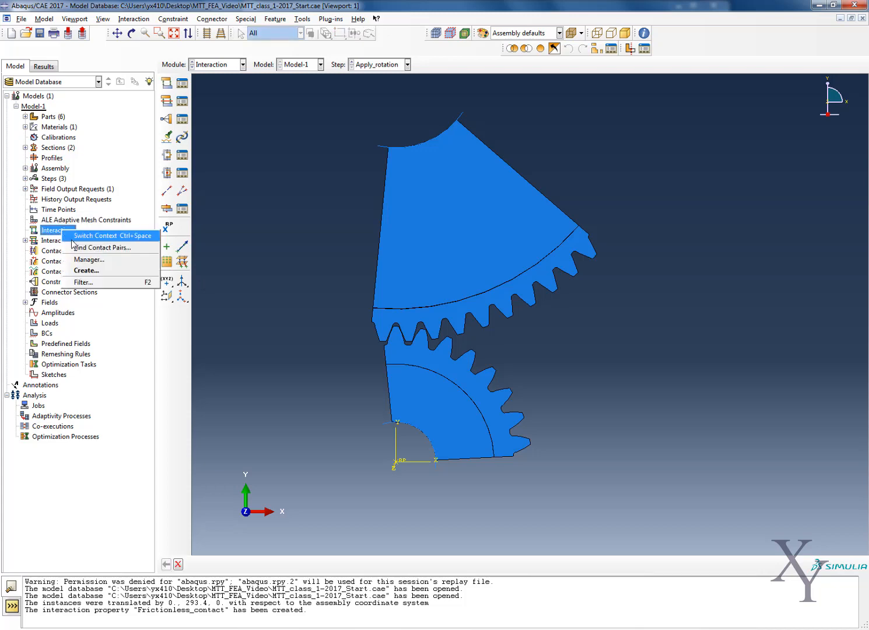
{"action": "left_click", "coordinate": [81, 271]}
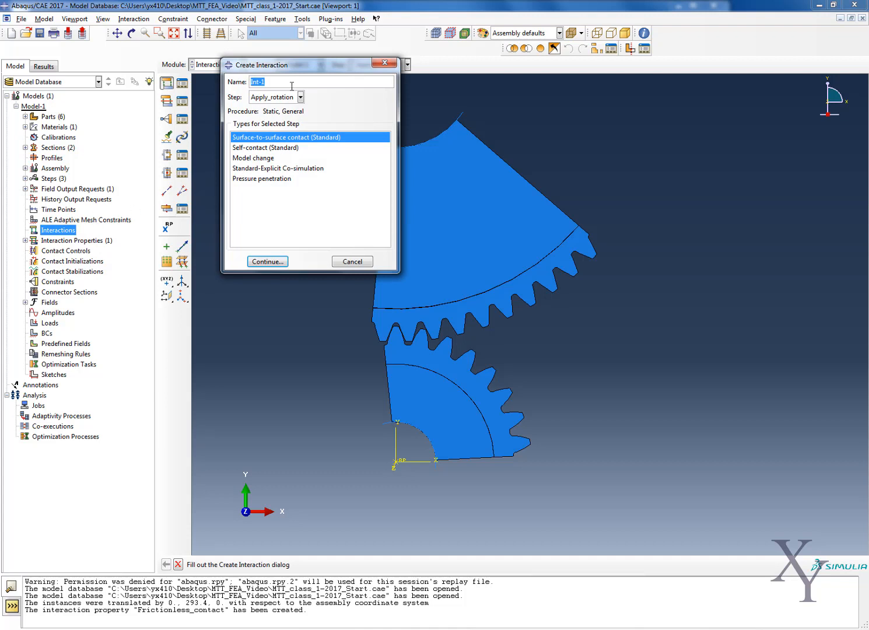
{"action": "type", "text": "Gear_Contact"}
{"action": "left_click", "coordinate": [268, 261]}
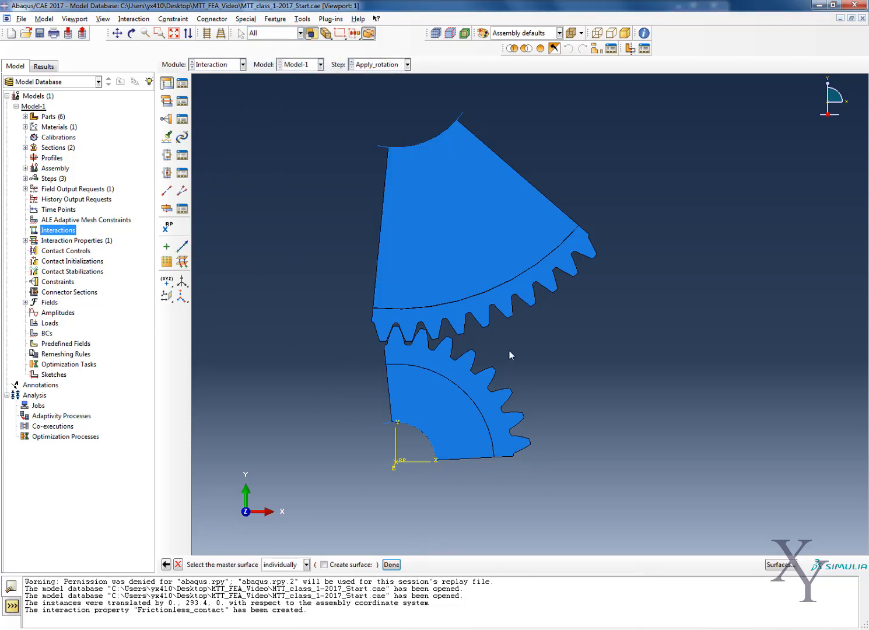
- Replace the viewport contents with a display group showing only the Pinion-1 instance
{"action": "left_click_drag", "start_coordinate": [521, 337], "coordinate": [612, 293]}
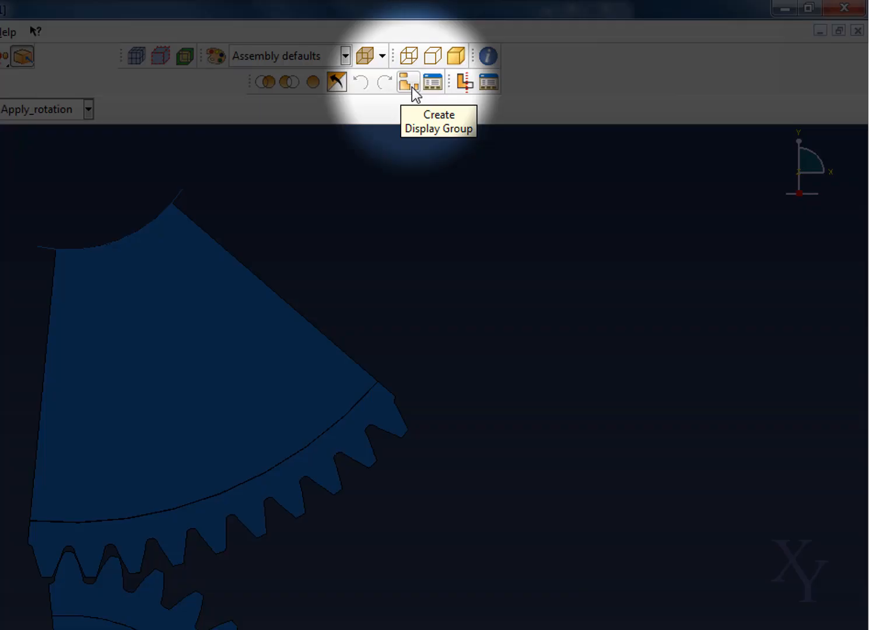
{"action": "left_click", "coordinate": [411, 86]}
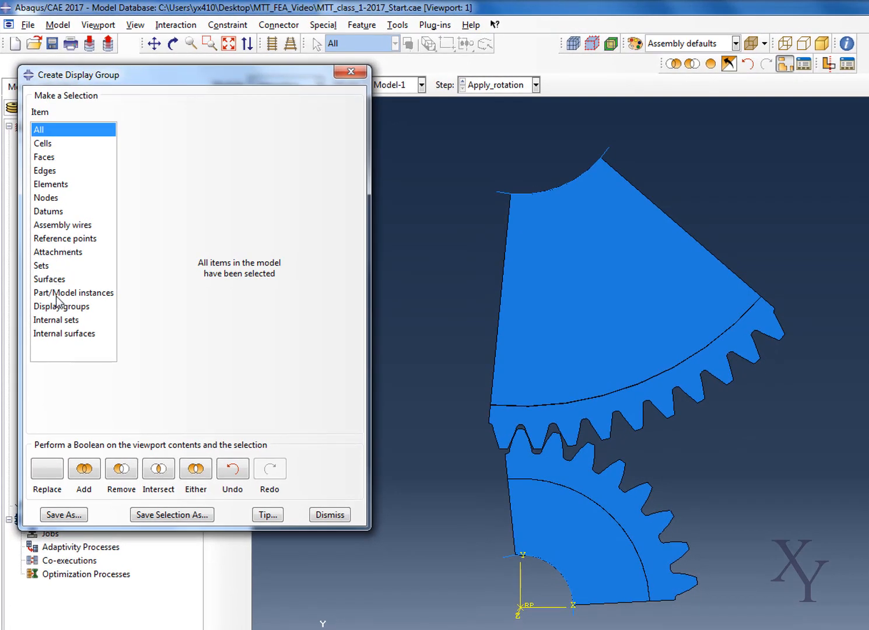
{"action": "left_click", "coordinate": [50, 249]}
{"action": "left_click", "coordinate": [164, 136]}
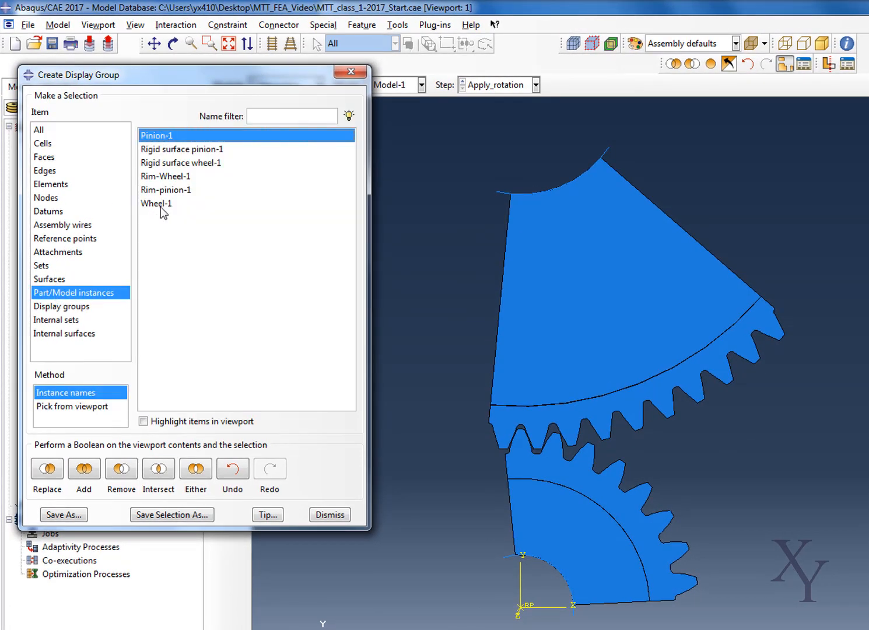
{"action": "left_click", "coordinate": [46, 468]}
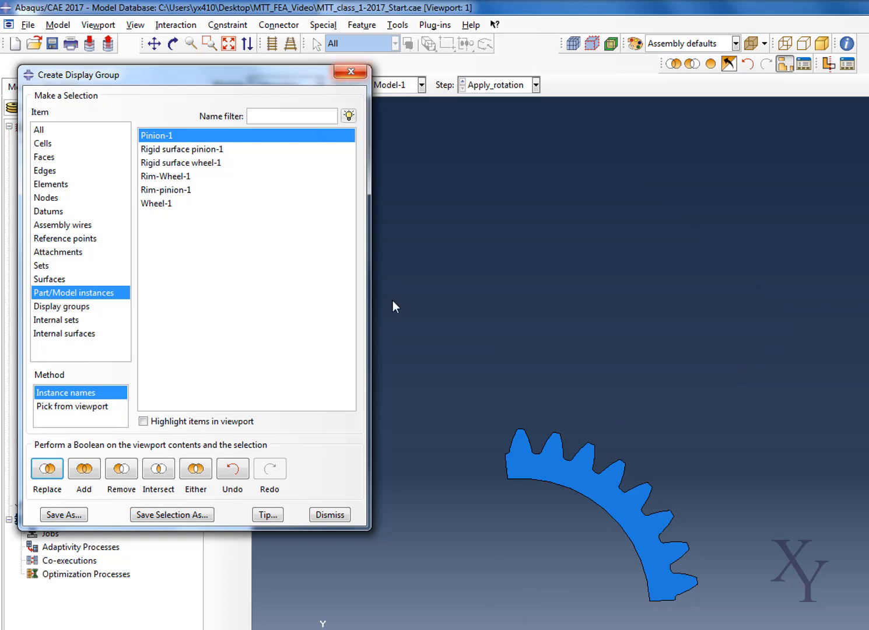
{"action": "left_click", "coordinate": [351, 72]}
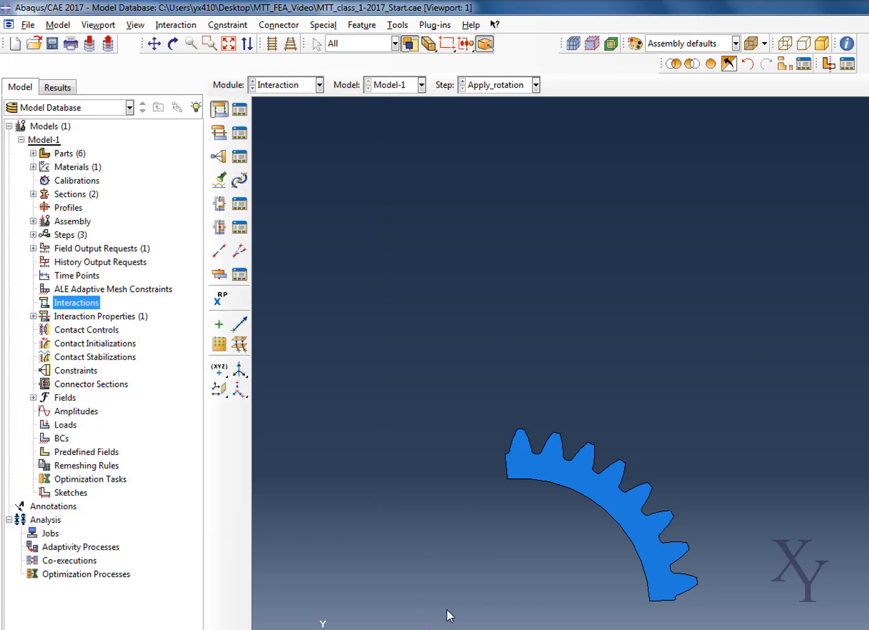
- Select all of the pinion's outline edges except the inner arc as the master surface
{"action": "left_click_drag", "start_coordinate": [425, 619], "coordinate": [727, 393]}
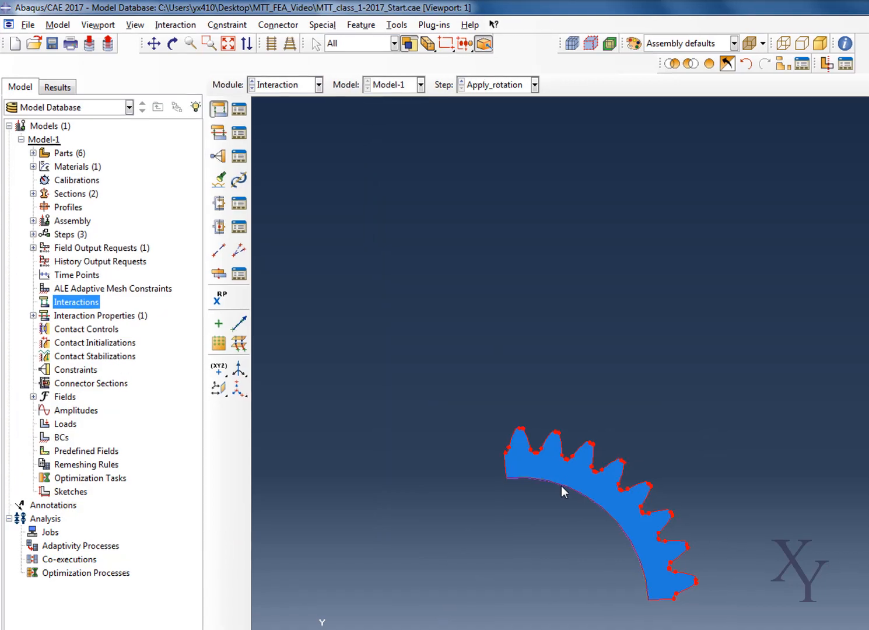
{"action": "left_click", "coordinate": [561, 485], "text": "ctrl"}
{"action": "left_click", "coordinate": [392, 564]}
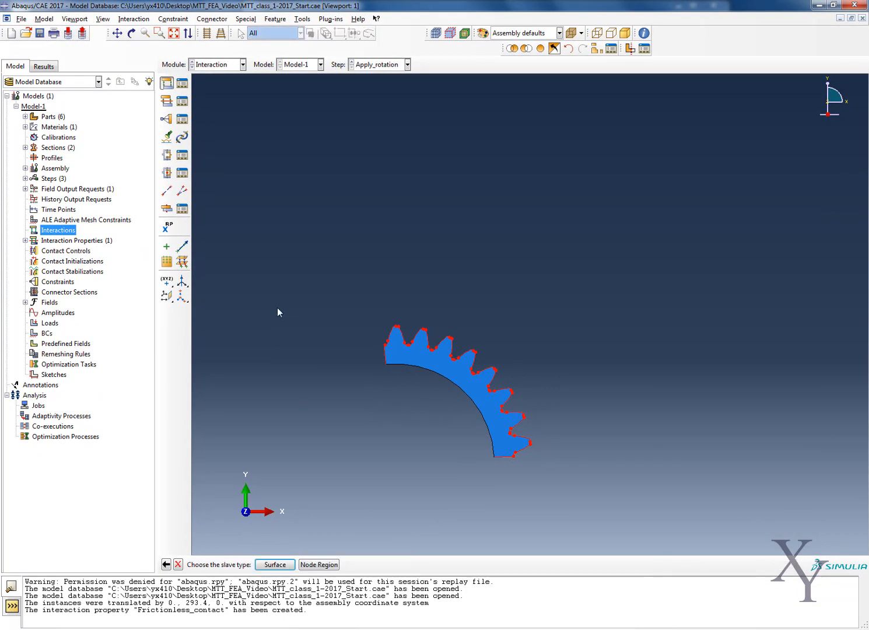
- Choose a surface as the slave type and replace the viewport contents with a display group showing only the Wheel-1 instance
{"action": "left_click", "coordinate": [274, 565]}
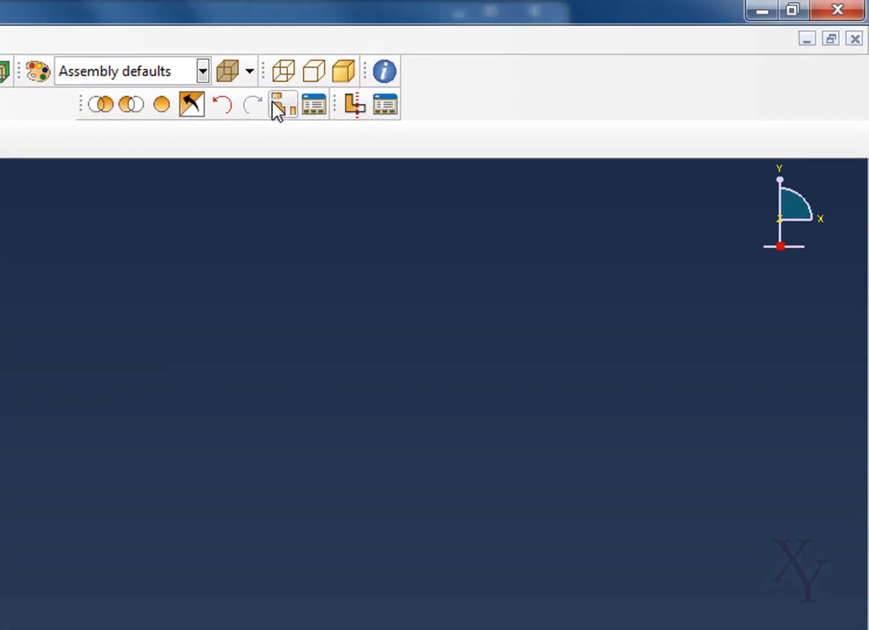
{"action": "left_click", "coordinate": [597, 49]}
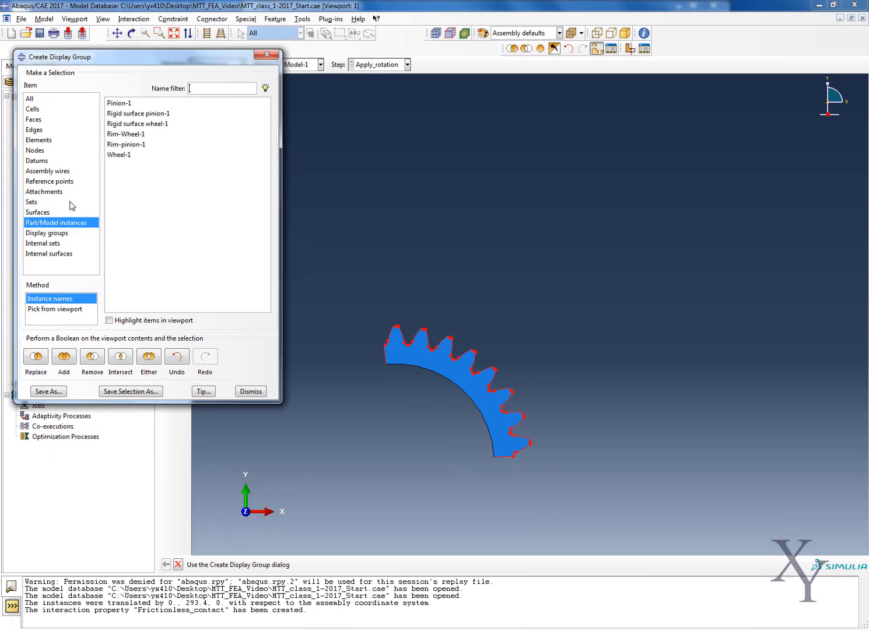
{"action": "left_click", "coordinate": [131, 155]}
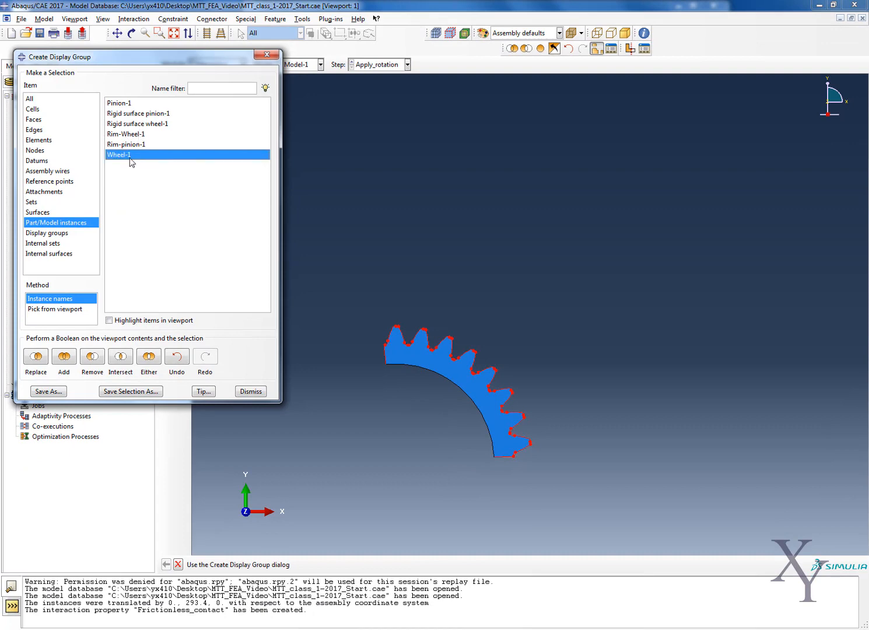
{"action": "left_click", "coordinate": [35, 356]}
{"action": "left_click", "coordinate": [266, 54]}
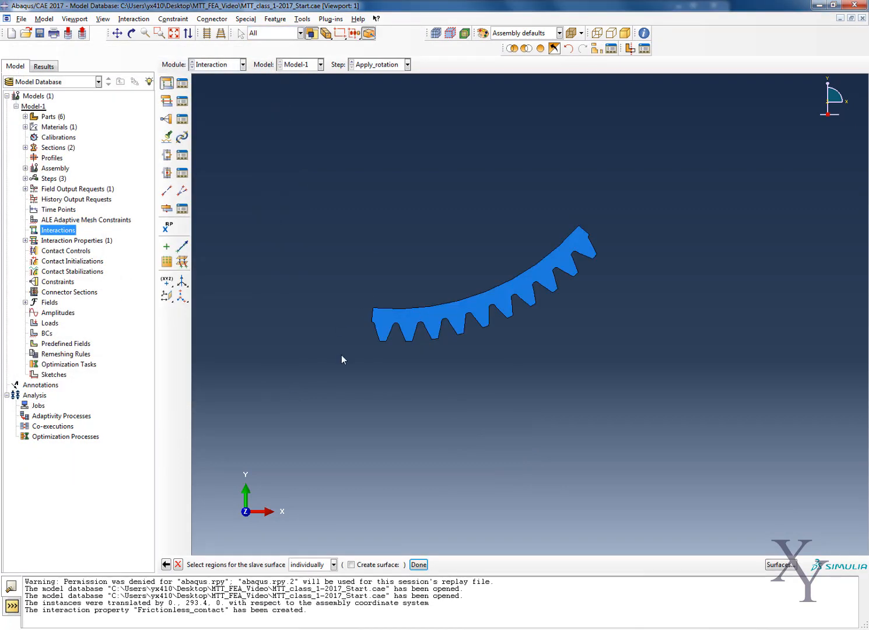
- Select the wheel's outline edges except the inner arc as the slave surface and accept the Gear_Contact interaction with the Frictionless_contact property
{"action": "left_click_drag", "start_coordinate": [342, 374], "coordinate": [662, 175]}
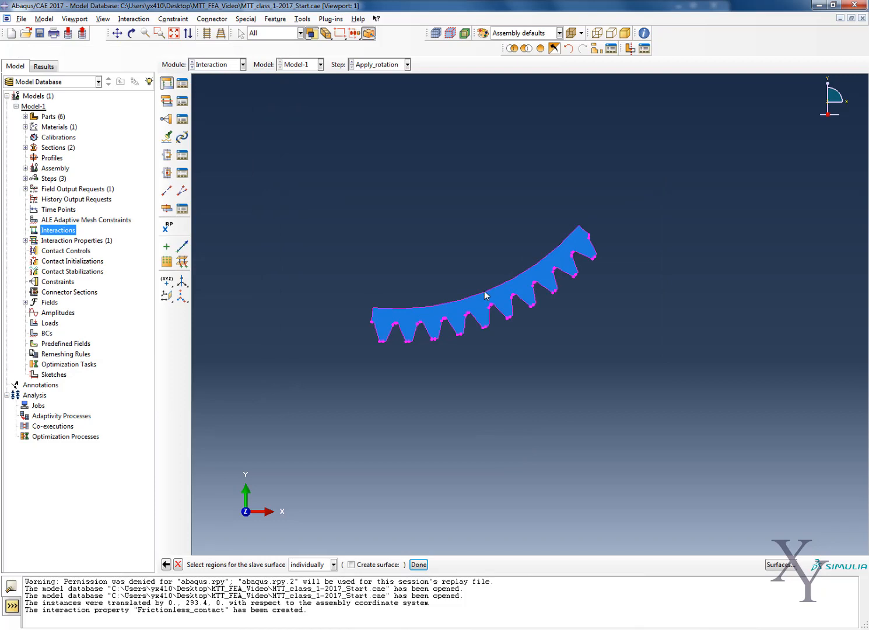
{"action": "left_click", "coordinate": [420, 565]}
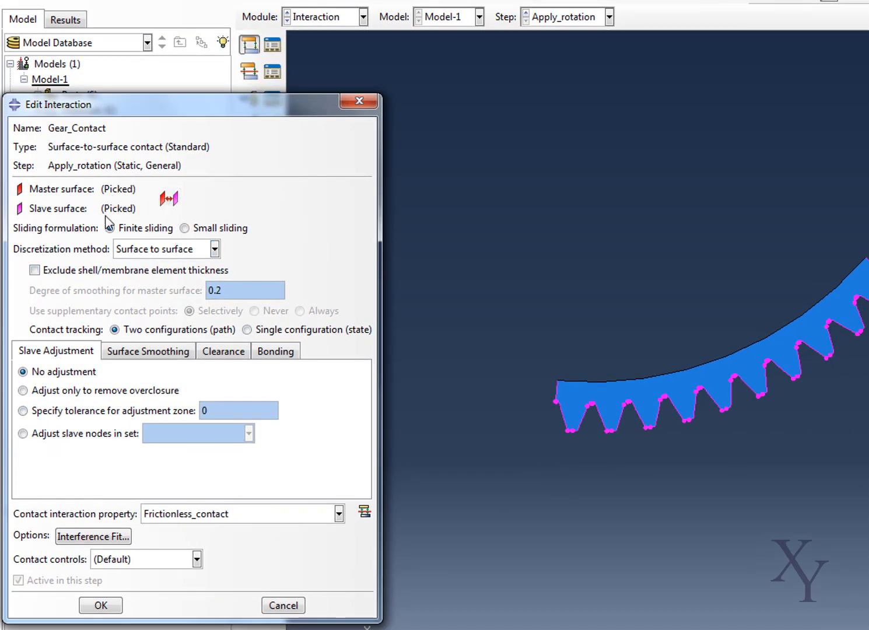
{"action": "left_click", "coordinate": [101, 605]}
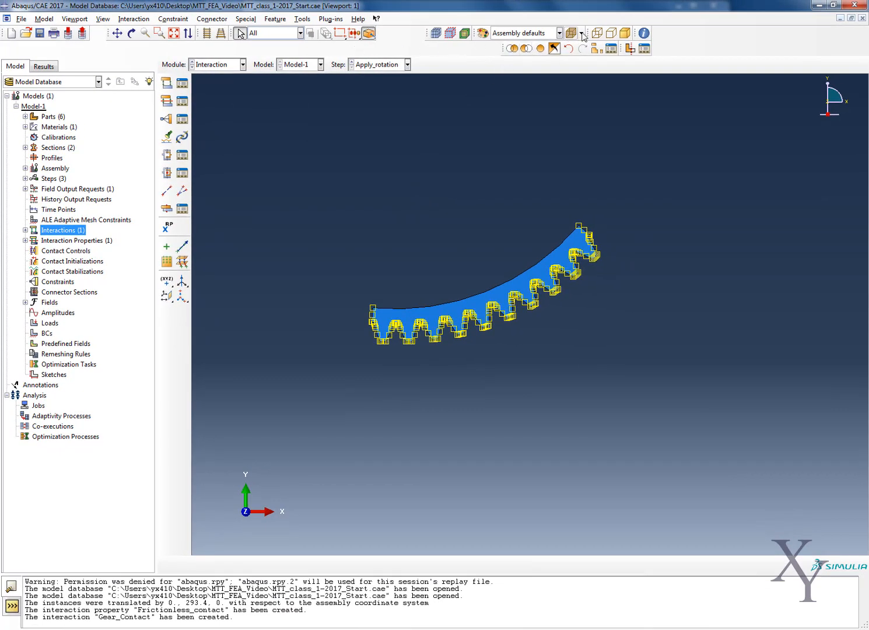
- Replace the viewport contents with all items in the model and close the display group settings
{"action": "left_click", "coordinate": [596, 49]}
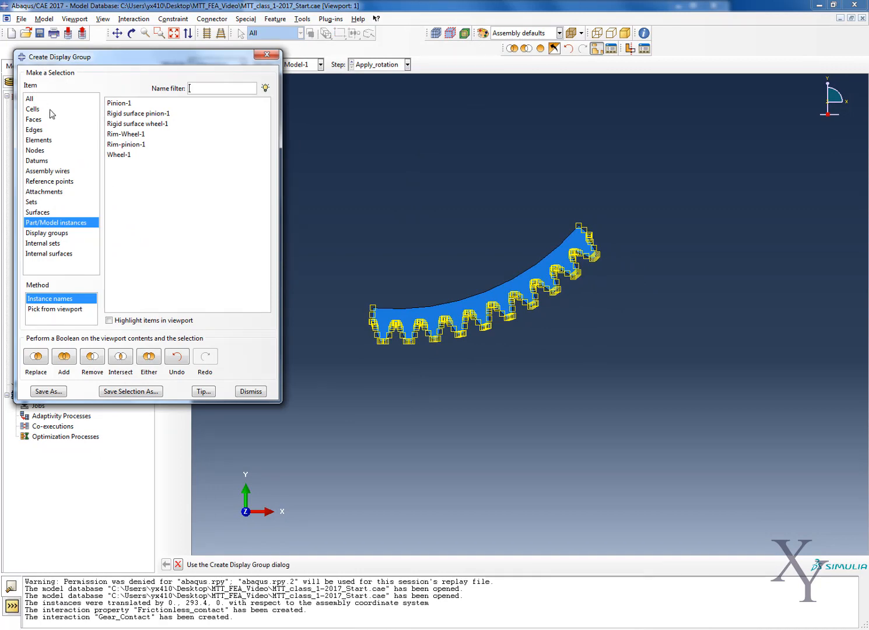
{"action": "left_click", "coordinate": [46, 100]}
{"action": "left_click", "coordinate": [36, 357]}
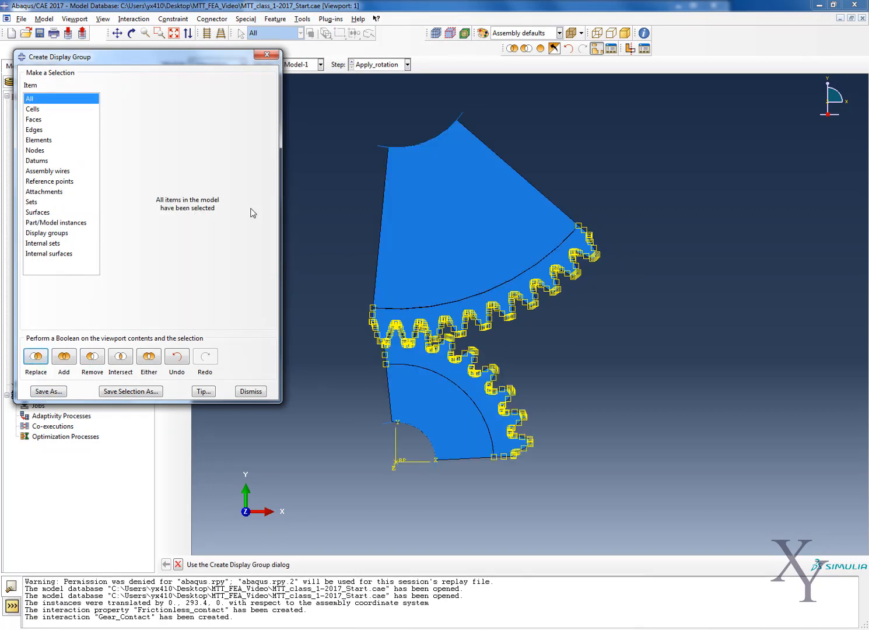
{"action": "left_click", "coordinate": [266, 56]}
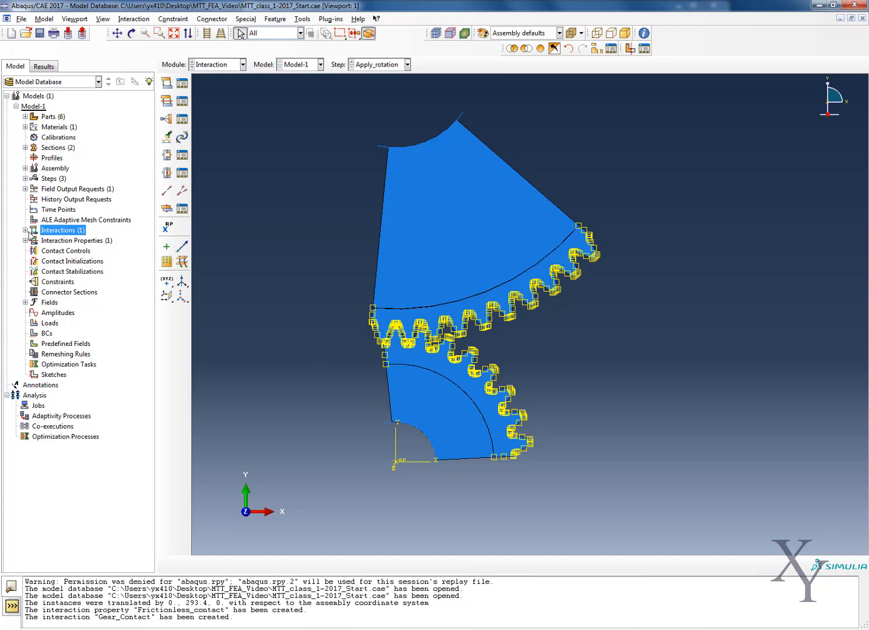
- Review the Gear_Contact interaction's surface assignments and settings, and close it without changes
{"action": "double_click", "coordinate": [30, 232]}
{"action": "left_click", "coordinate": [25, 231]}
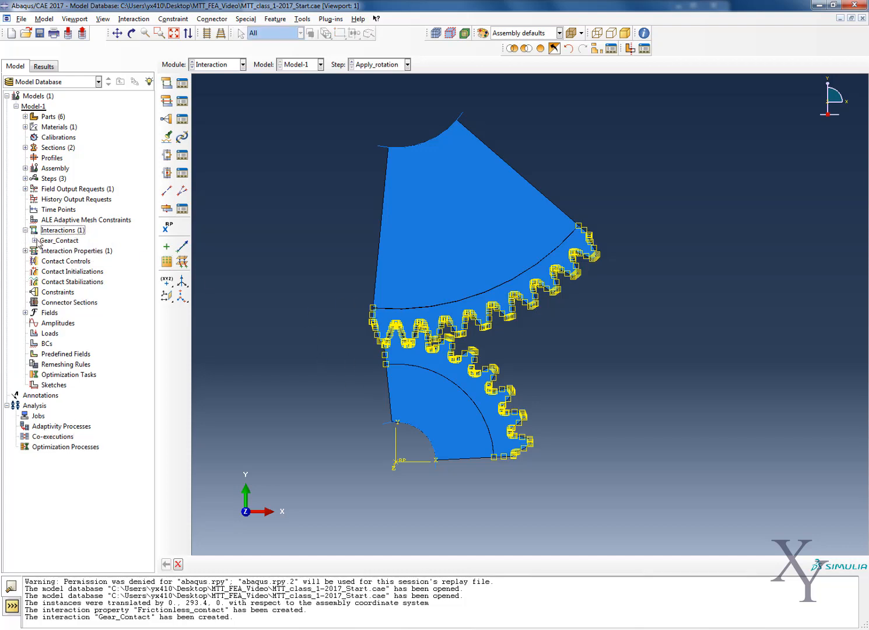
{"action": "double_click", "coordinate": [53, 240]}
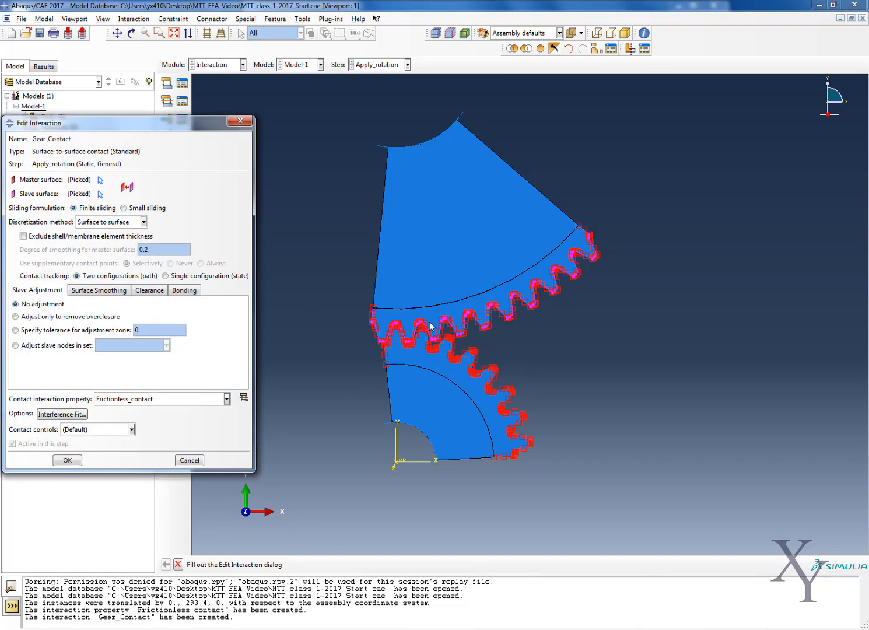
{"action": "left_click", "coordinate": [239, 121]}
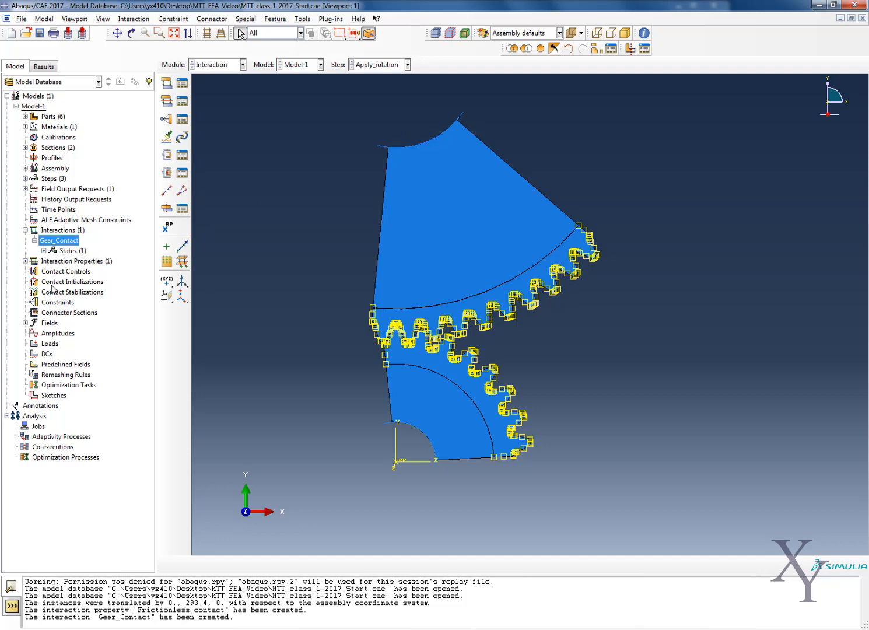
{"action": "left_click", "coordinate": [25, 229]}
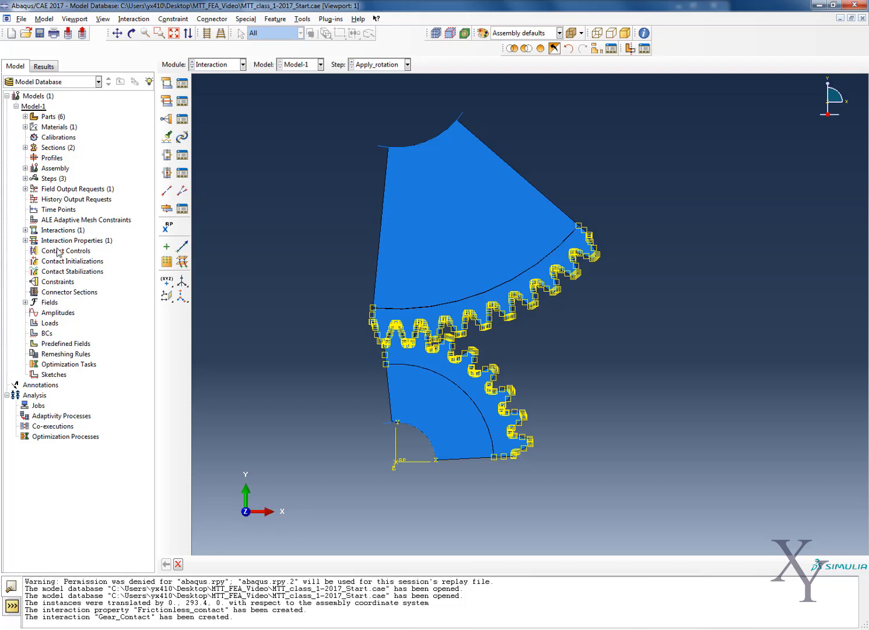
- Start a Tie constraint and pick the pinion's rigid surface arc, on its magenta side, as the master surface
{"action": "right_click", "coordinate": [64, 284]}
{"action": "left_click", "coordinate": [82, 296]}
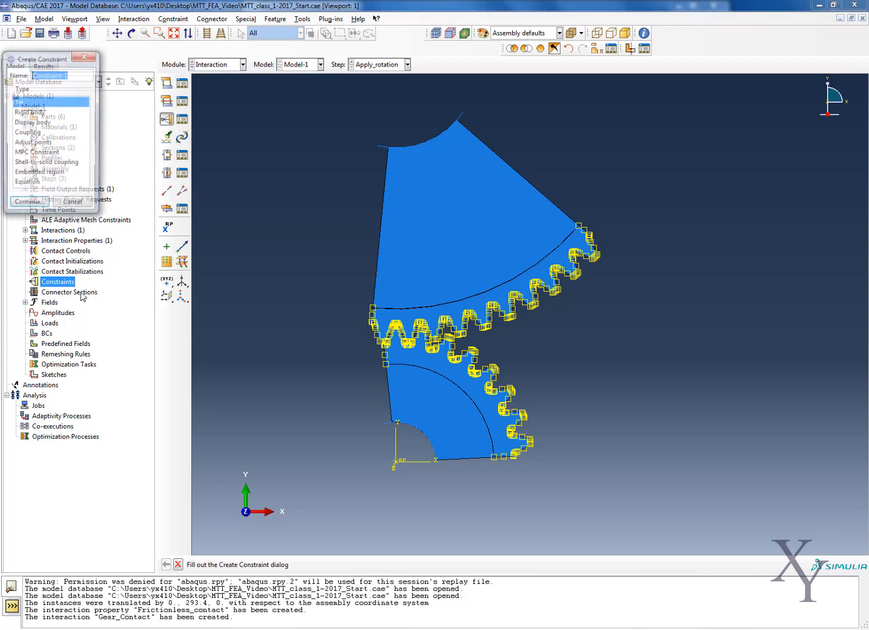
{"action": "left_click", "coordinate": [27, 201]}
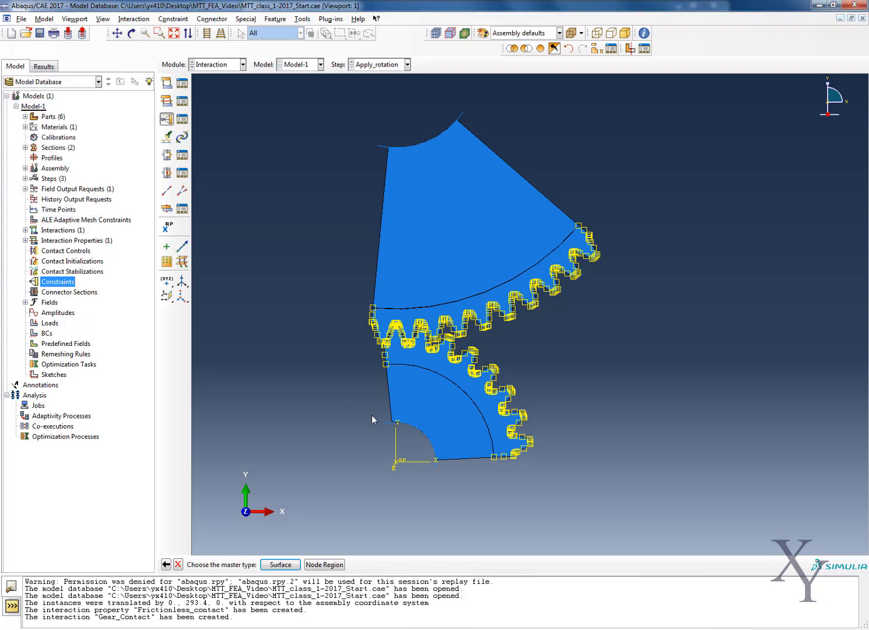
{"action": "left_click", "coordinate": [282, 564]}
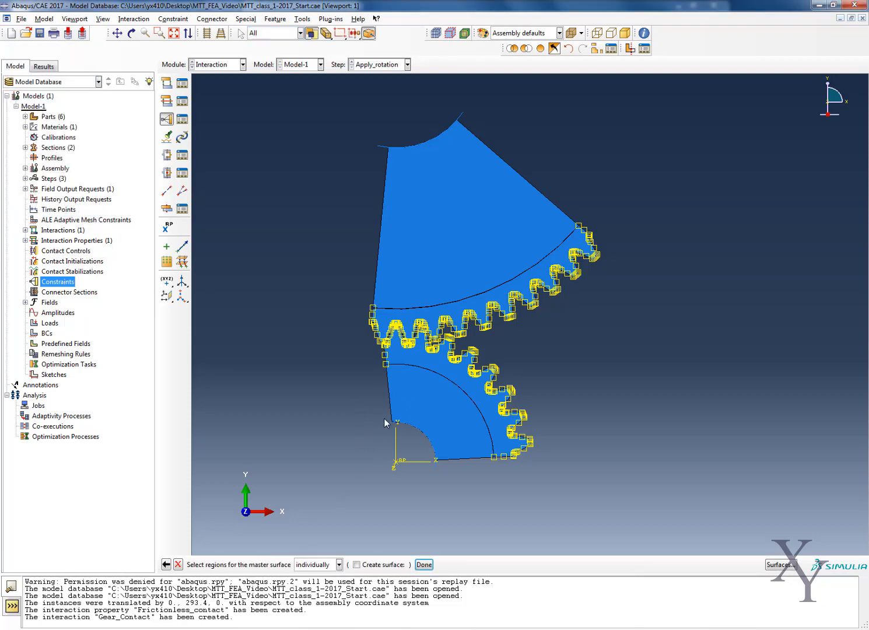
{"action": "left_click", "coordinate": [424, 564]}
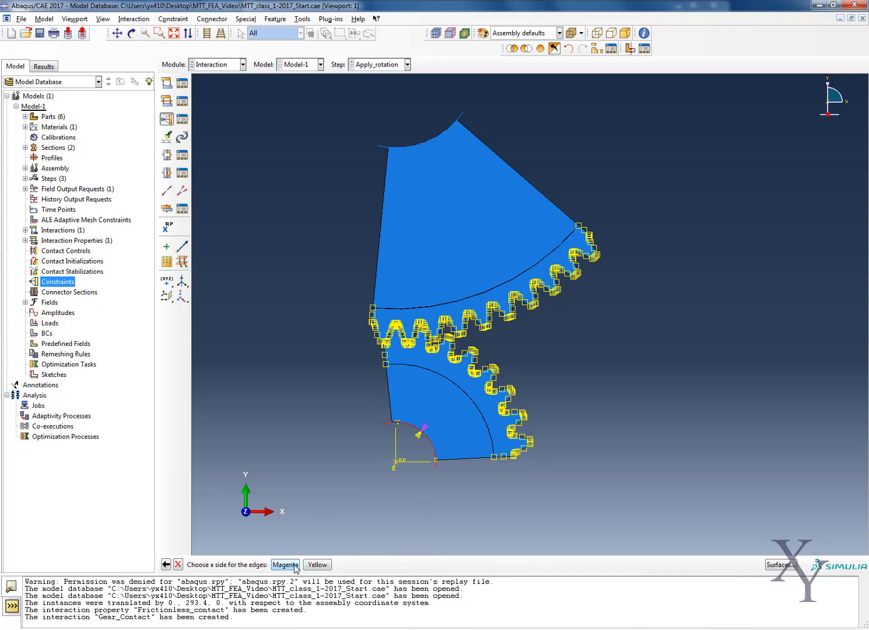
{"action": "left_click", "coordinate": [286, 565]}
- Pick the pinion rim's inner arc as the slave surface and accept the tie with a specified-distance position tolerance
{"action": "scroll", "coordinate": [424, 433], "scroll_direction": "down", "scroll_amount": 2}
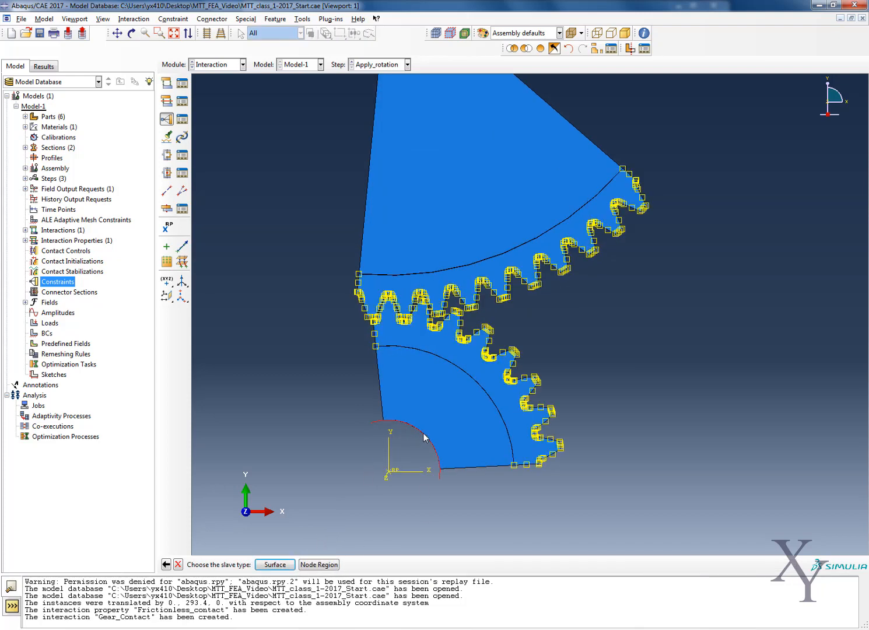
{"action": "left_click", "coordinate": [280, 564]}
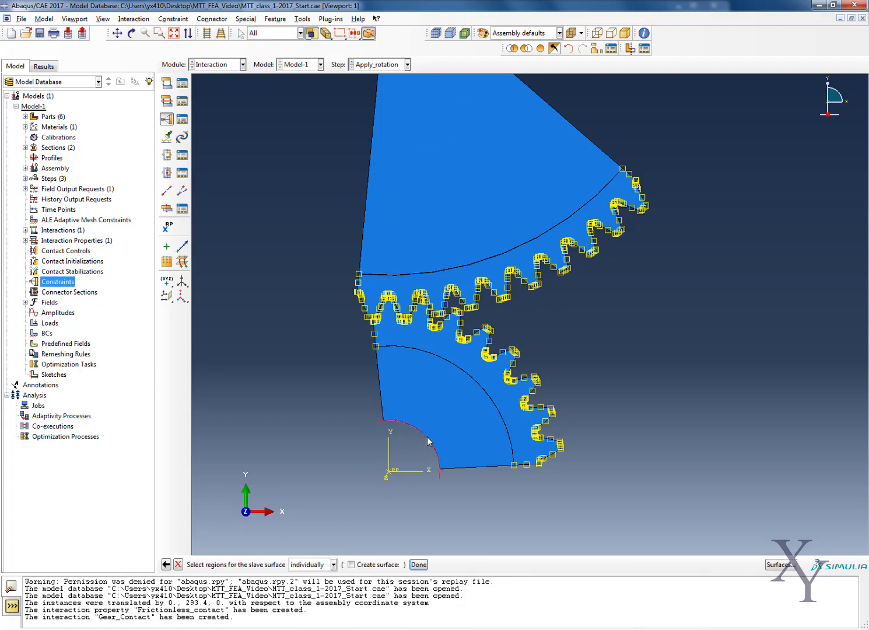
{"action": "left_click", "coordinate": [419, 564]}
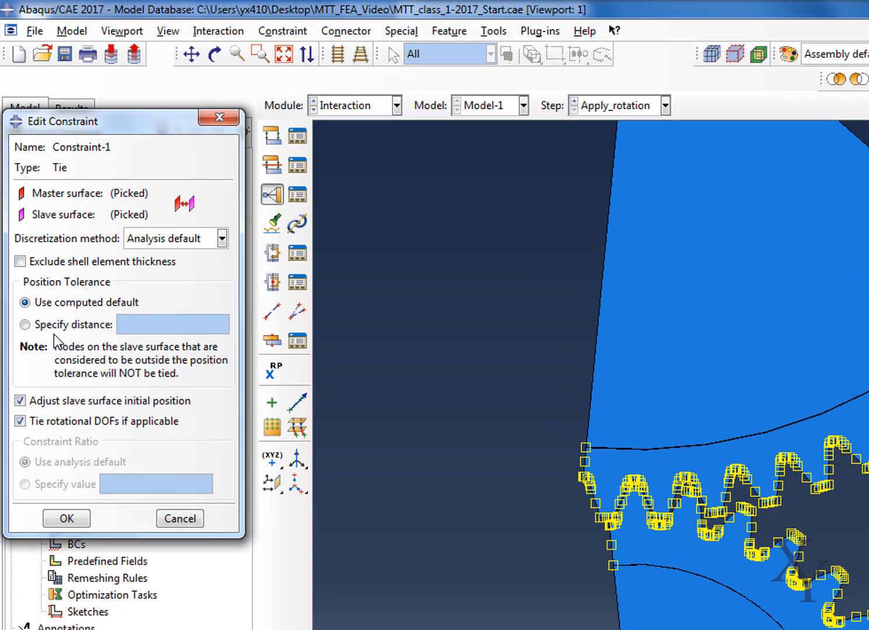
{"action": "left_click", "coordinate": [104, 325]}
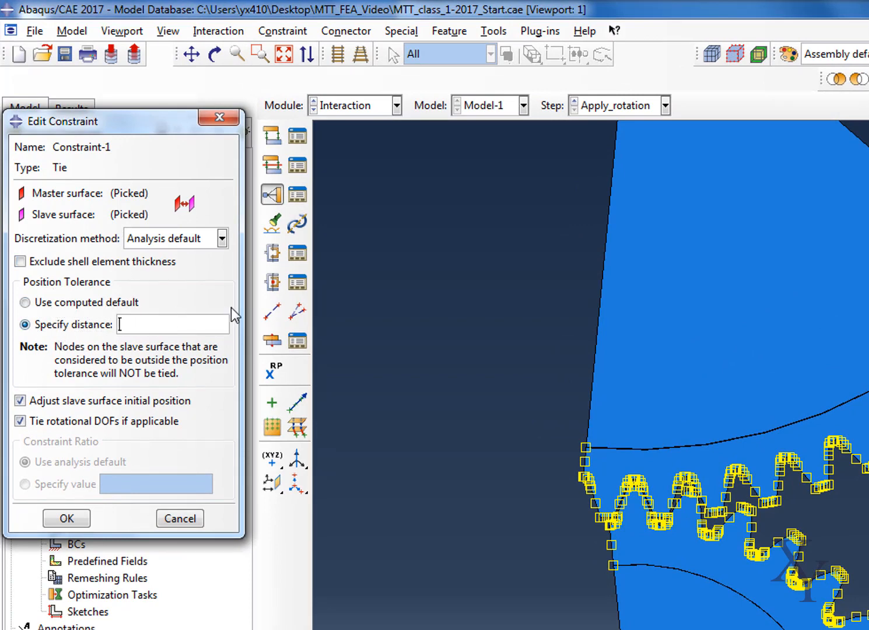
{"action": "type", "text": "0"}
{"action": "left_click", "coordinate": [66, 518]}
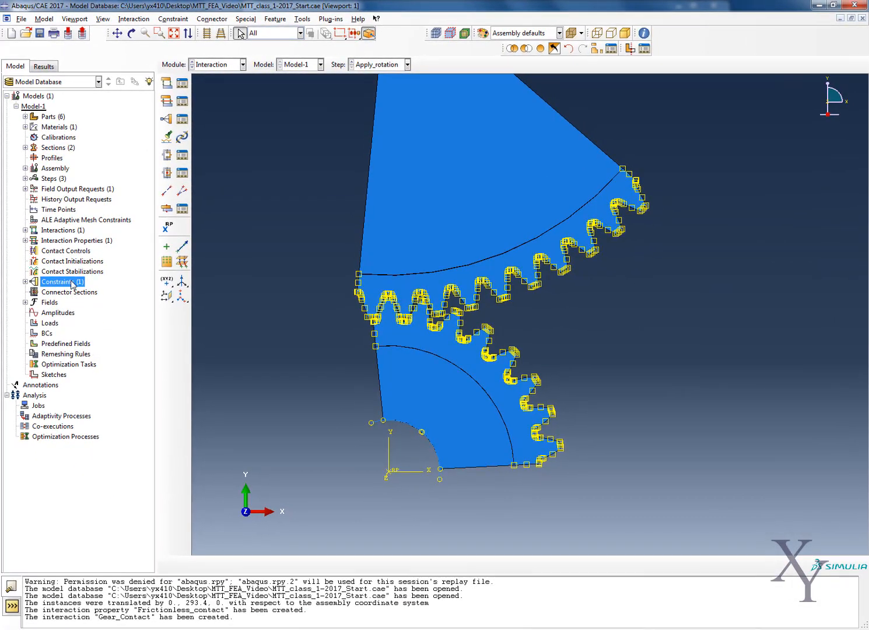
- Start a second Tie constraint and pick the arc between the pinion rim and the toothed pinion segment as the master surface
{"action": "right_click", "coordinate": [73, 284]}
{"action": "left_click", "coordinate": [90, 304]}
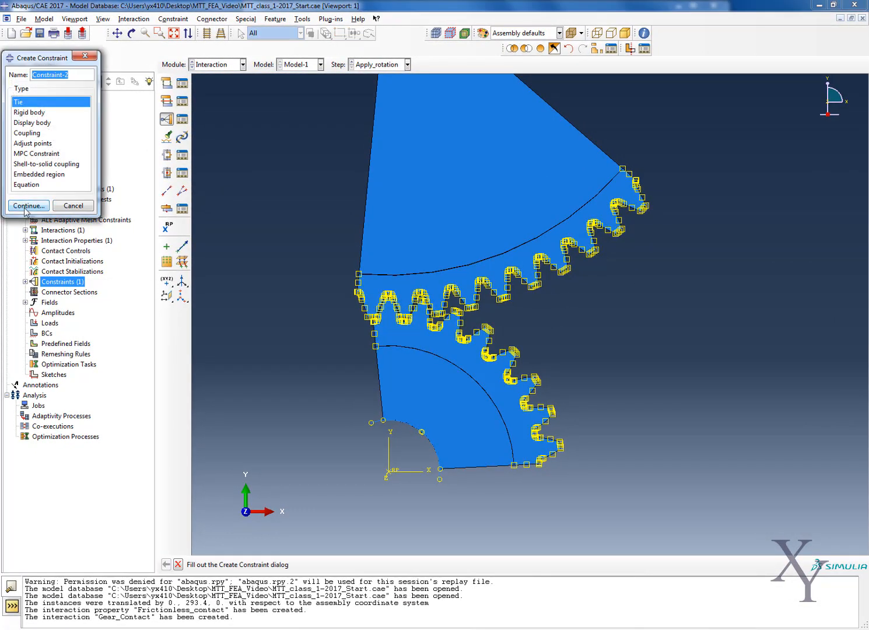
{"action": "left_click", "coordinate": [27, 206]}
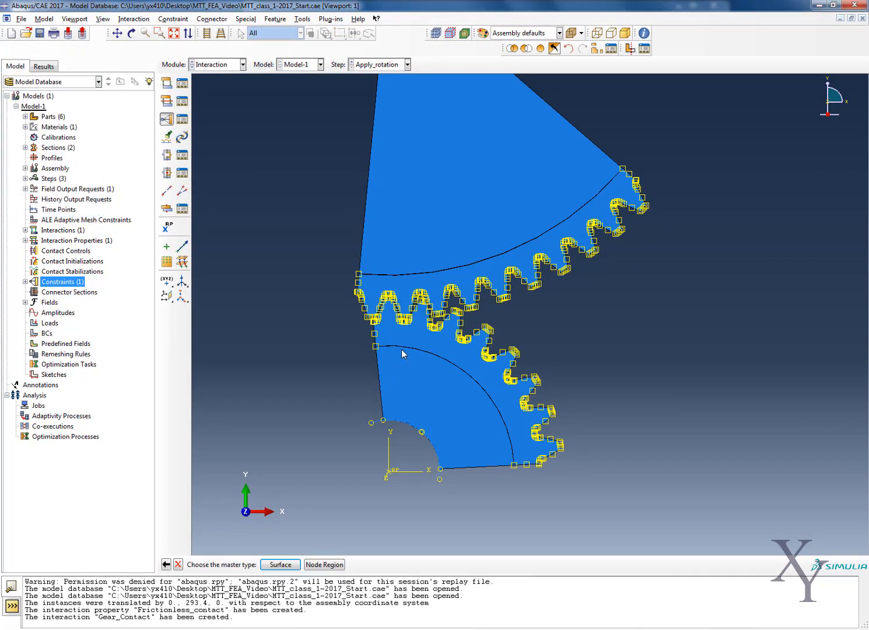
{"action": "left_click", "coordinate": [281, 565]}
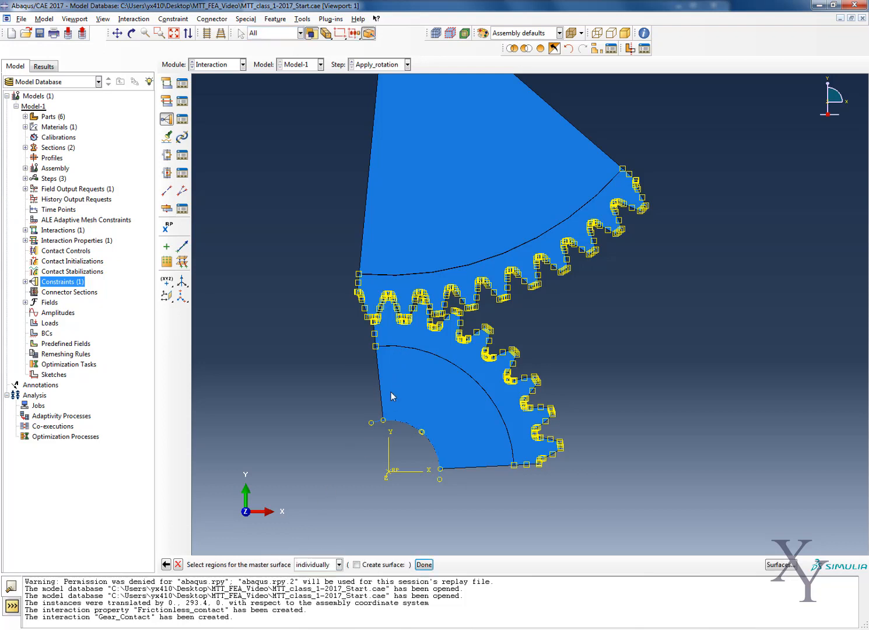
{"action": "left_click", "coordinate": [413, 353]}
{"action": "left_click", "coordinate": [424, 565]}
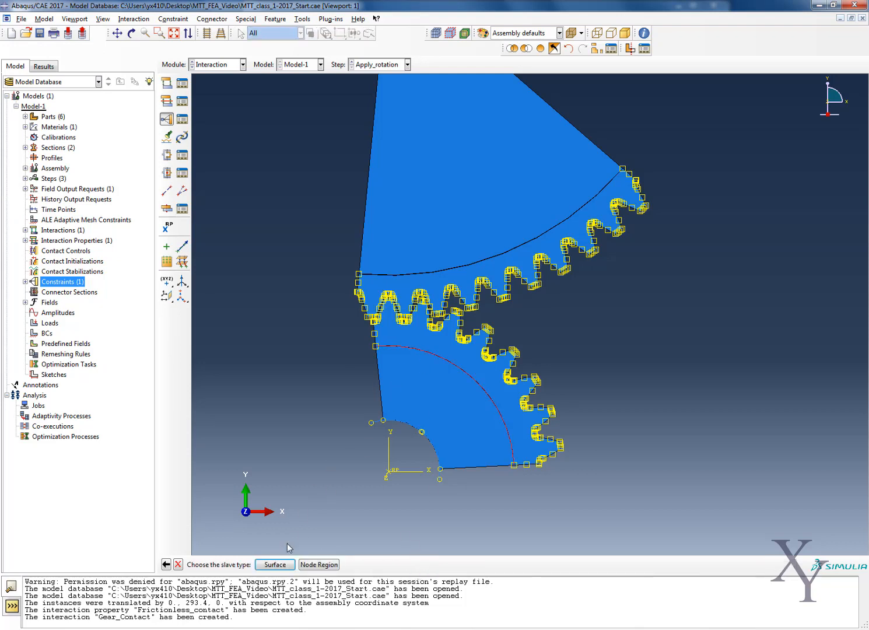
- Pick the mating arc between rim and pinion as the slave surface and accept the tie with a position tolerance distance of 0.5
{"action": "left_click", "coordinate": [275, 565]}
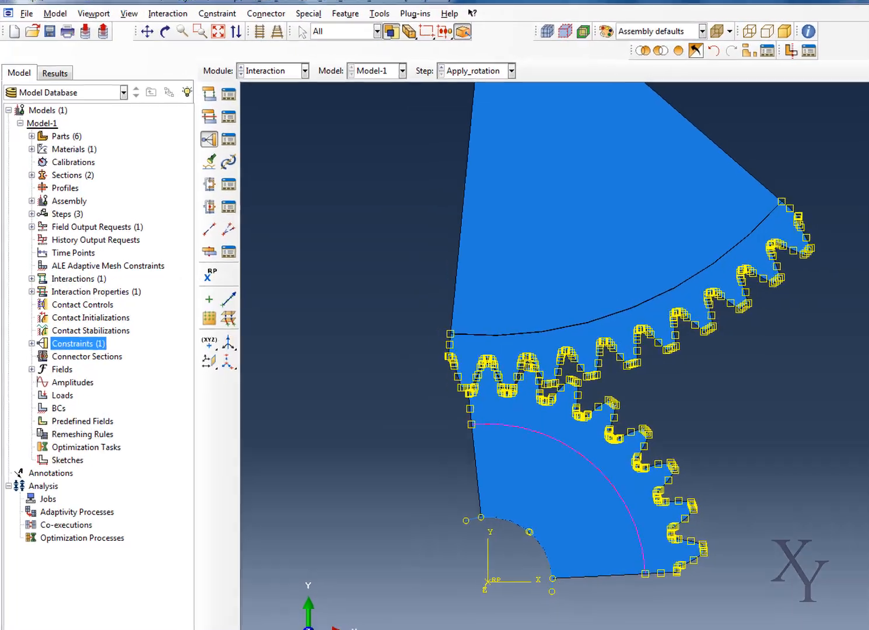
{"action": "left_click", "coordinate": [417, 564]}
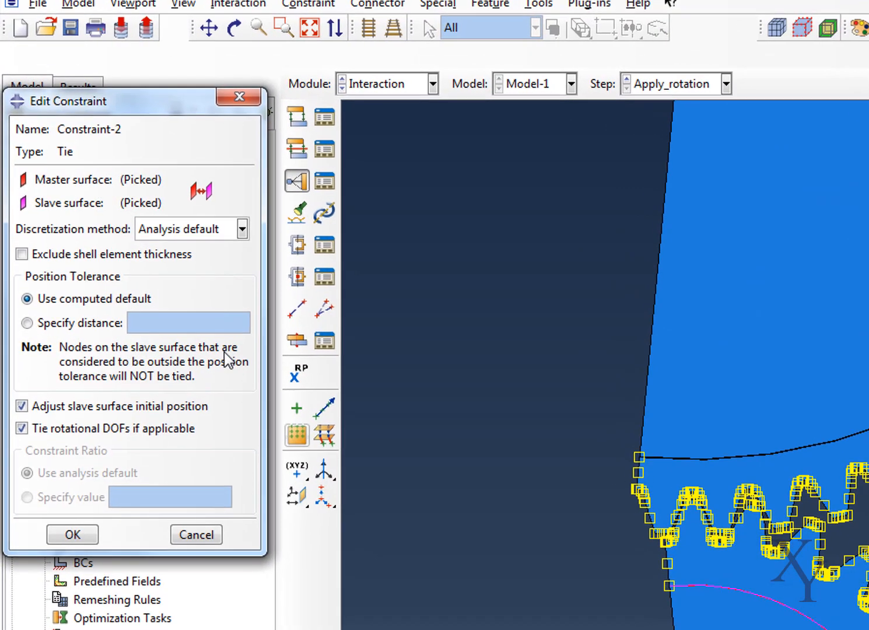
{"action": "left_click", "coordinate": [62, 327]}
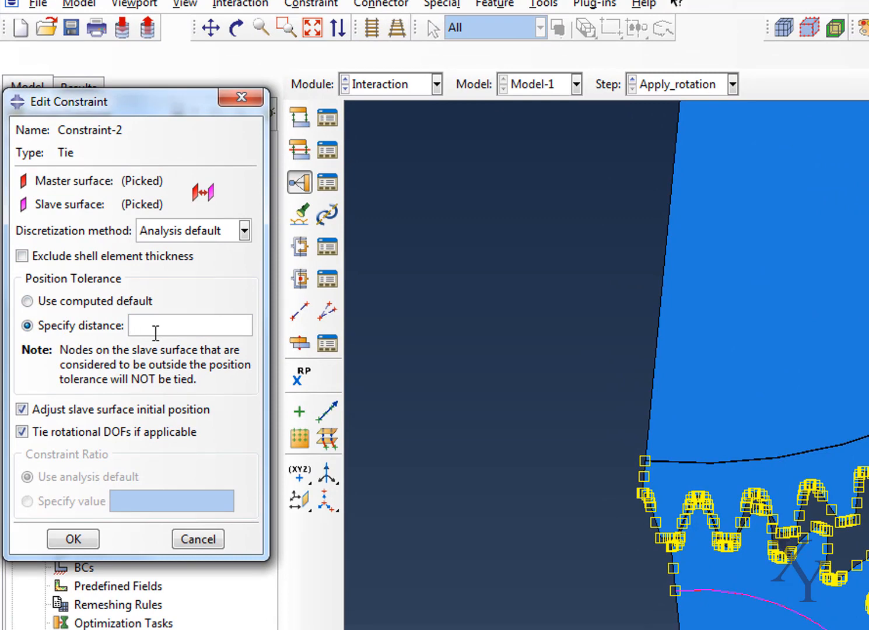
{"action": "type", "text": "0.5"}
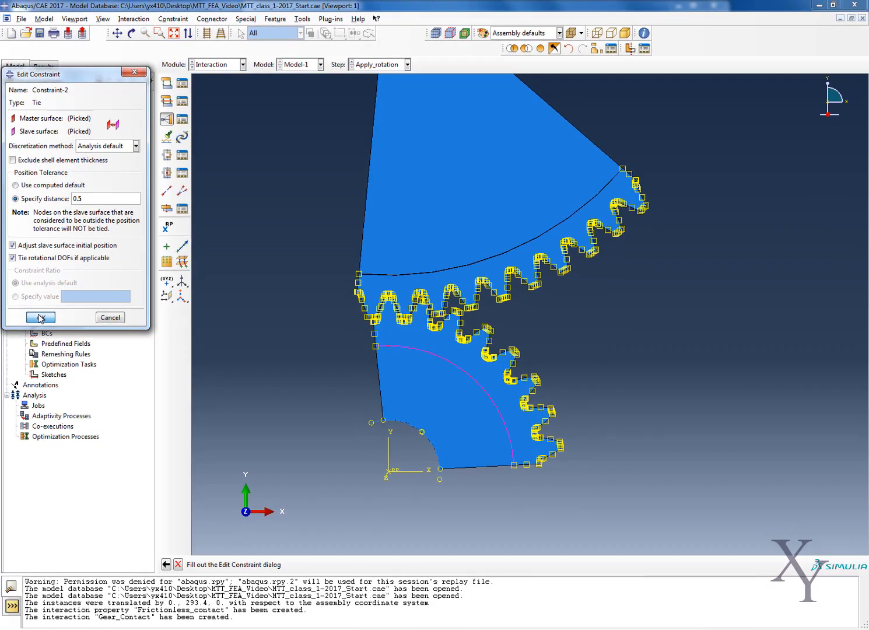
{"action": "left_click", "coordinate": [40, 318]}
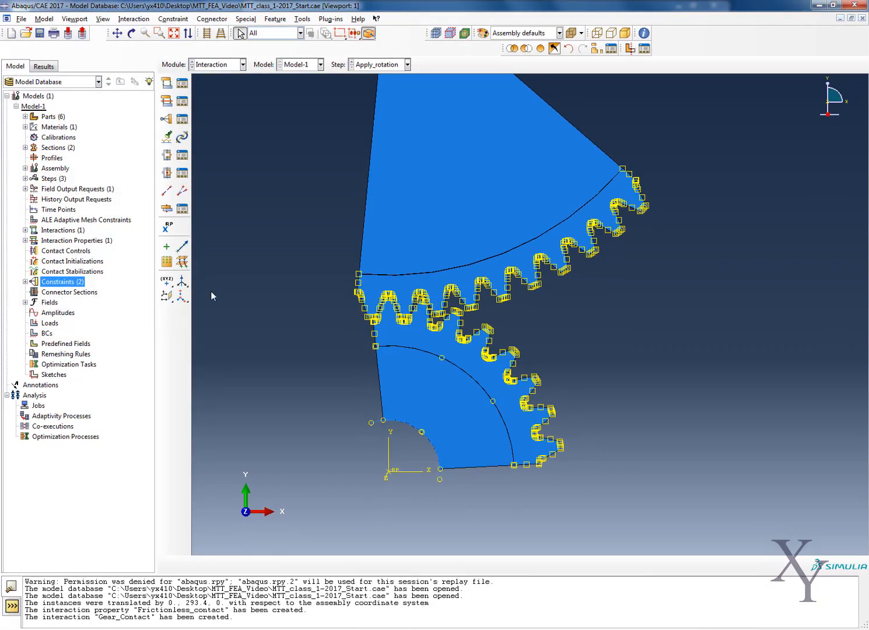
- Start a third Tie constraint and pick the wheel's rigid surface arc, on its yellow side, as the master surface
{"action": "left_click", "coordinate": [117, 32]}
{"action": "left_click_drag", "start_coordinate": [362, 200], "coordinate": [360, 295]}
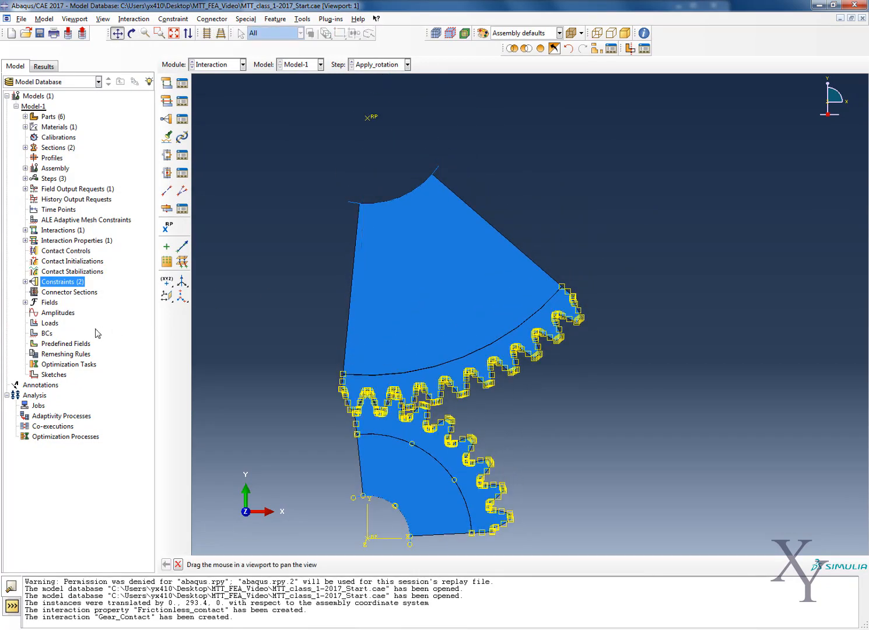
{"action": "right_click", "coordinate": [57, 284]}
{"action": "left_click", "coordinate": [79, 308]}
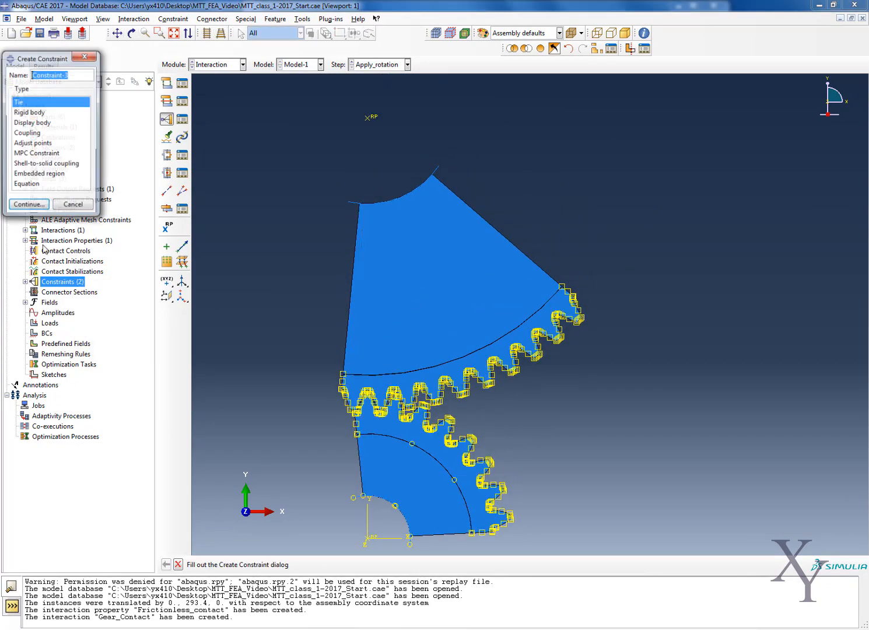
{"action": "left_click", "coordinate": [29, 206]}
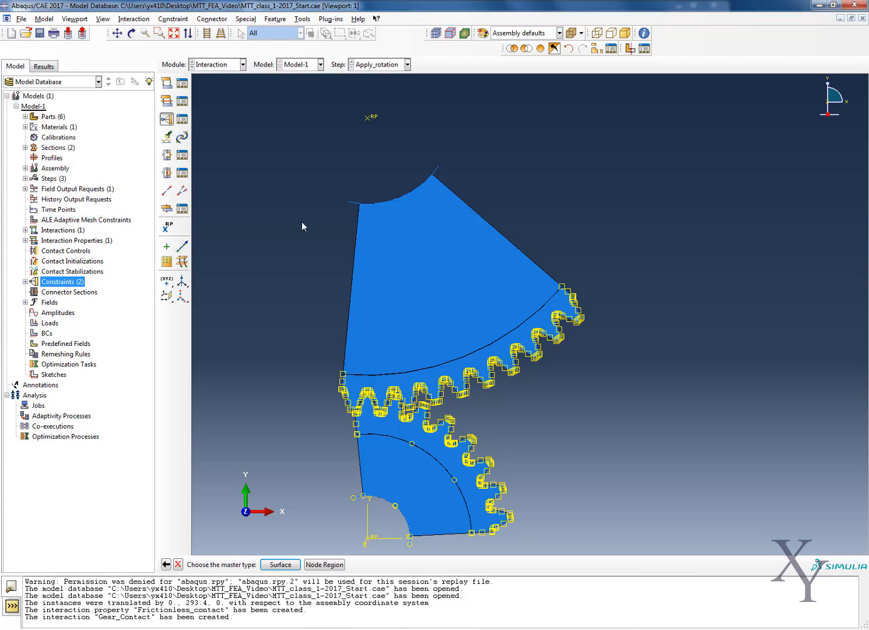
{"action": "left_click", "coordinate": [281, 564]}
{"action": "left_click", "coordinate": [347, 203]}
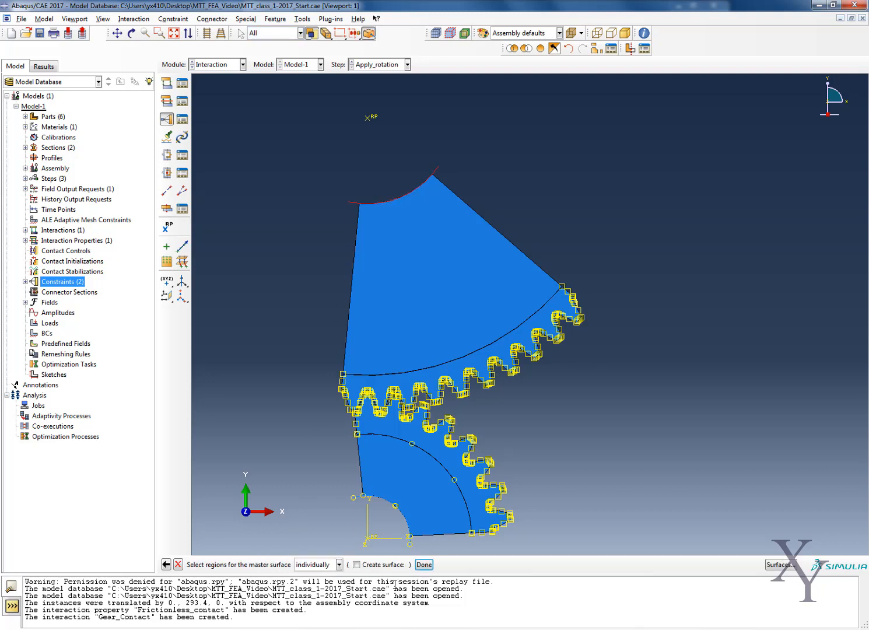
{"action": "left_click", "coordinate": [424, 564]}
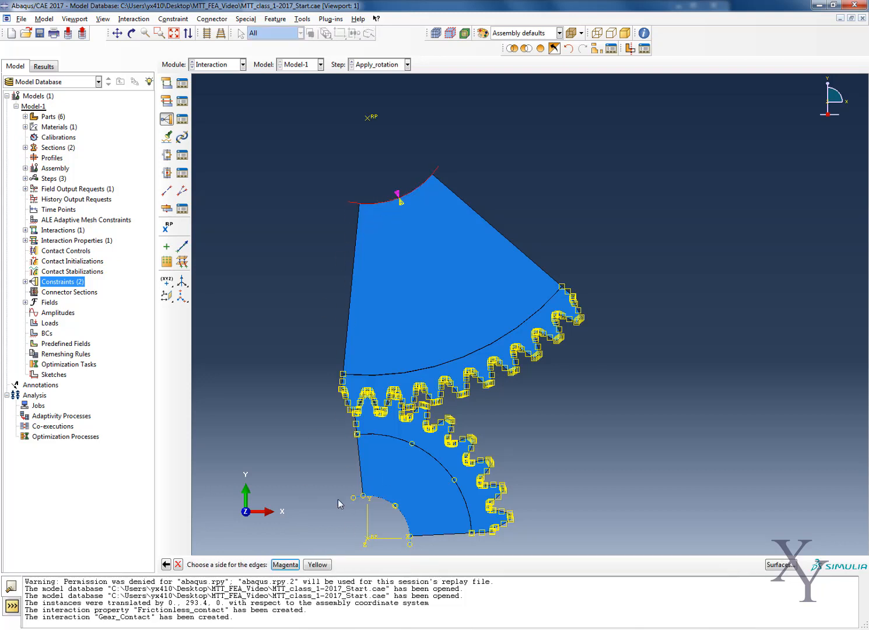
{"action": "left_click", "coordinate": [323, 565]}
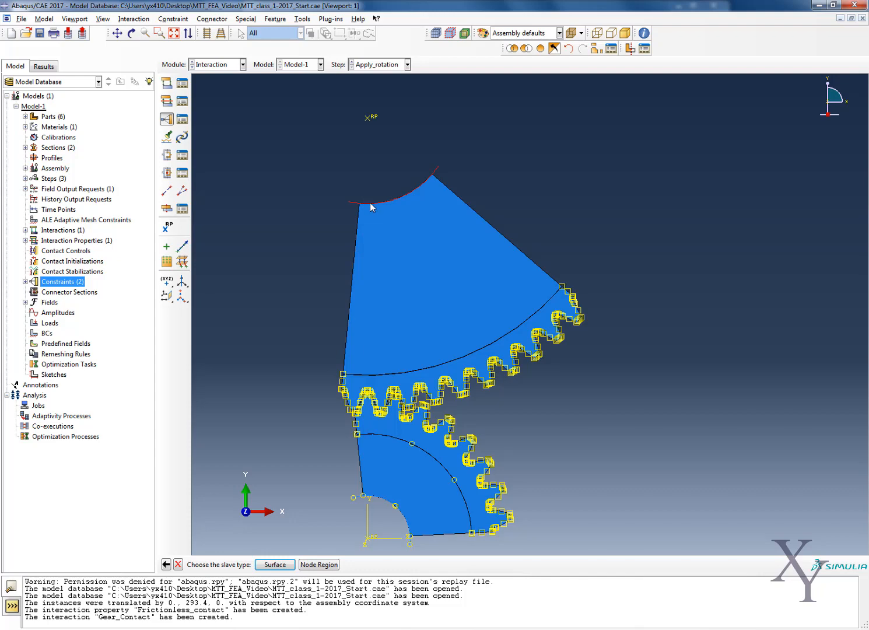
- Pick the wheel rim's inner arc as the slave surface and accept the tie with a specified-distance position tolerance
{"action": "left_click", "coordinate": [275, 564]}
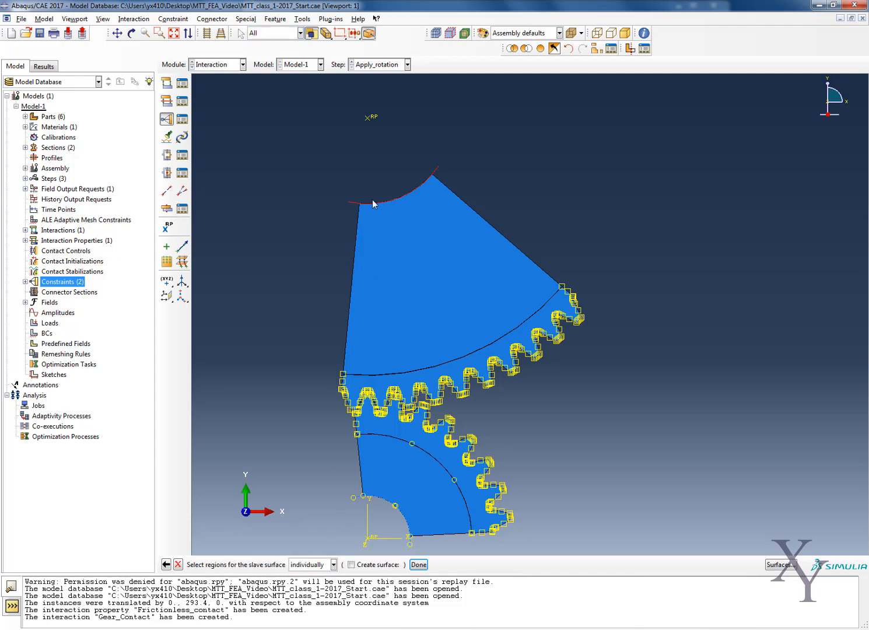
{"action": "left_click", "coordinate": [418, 565]}
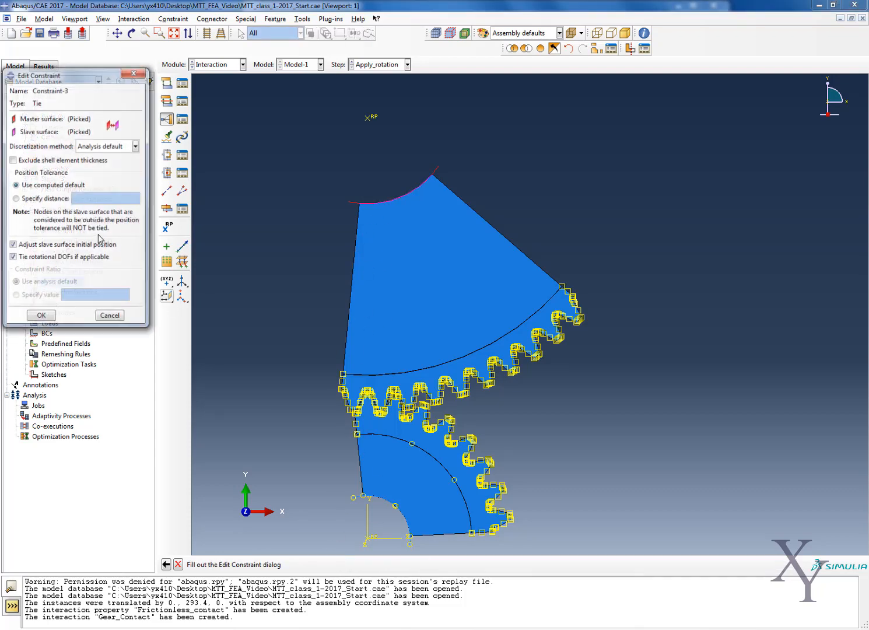
{"action": "left_click", "coordinate": [46, 199]}
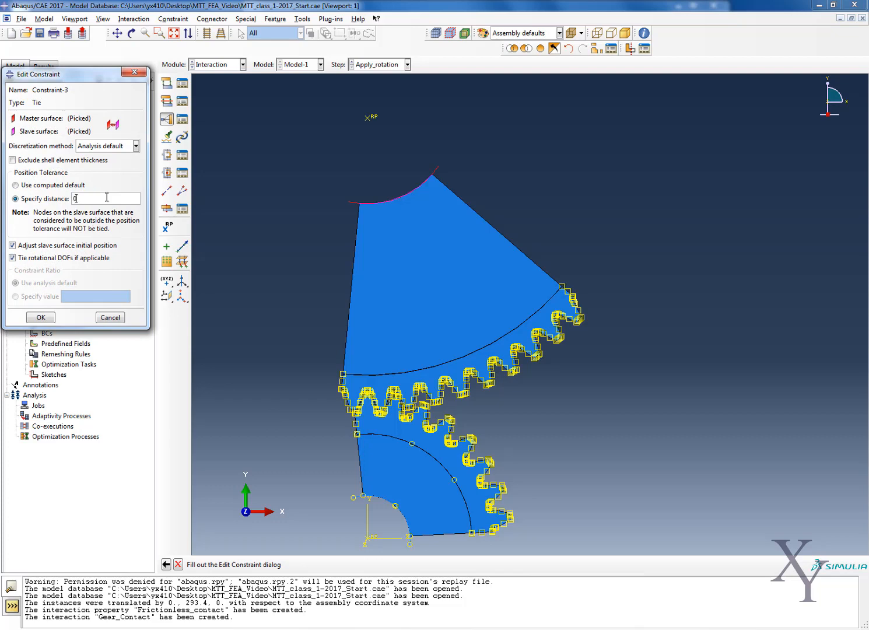
{"action": "left_click", "coordinate": [39, 318]}
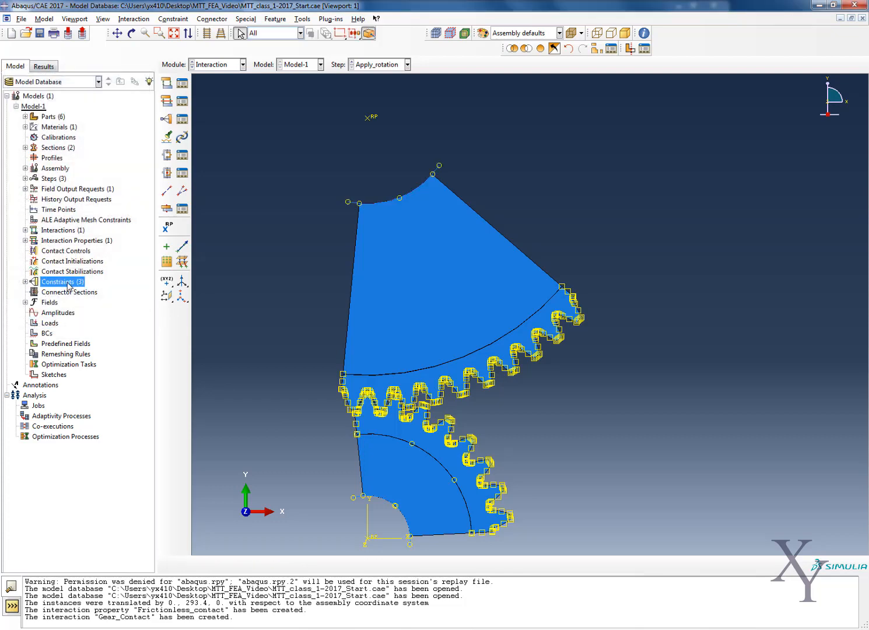
- Start a fourth Tie constraint and pick the arc between the wheel rim and the toothed wheel segment as the master surface
{"action": "right_click", "coordinate": [69, 286]}
{"action": "left_click", "coordinate": [82, 314]}
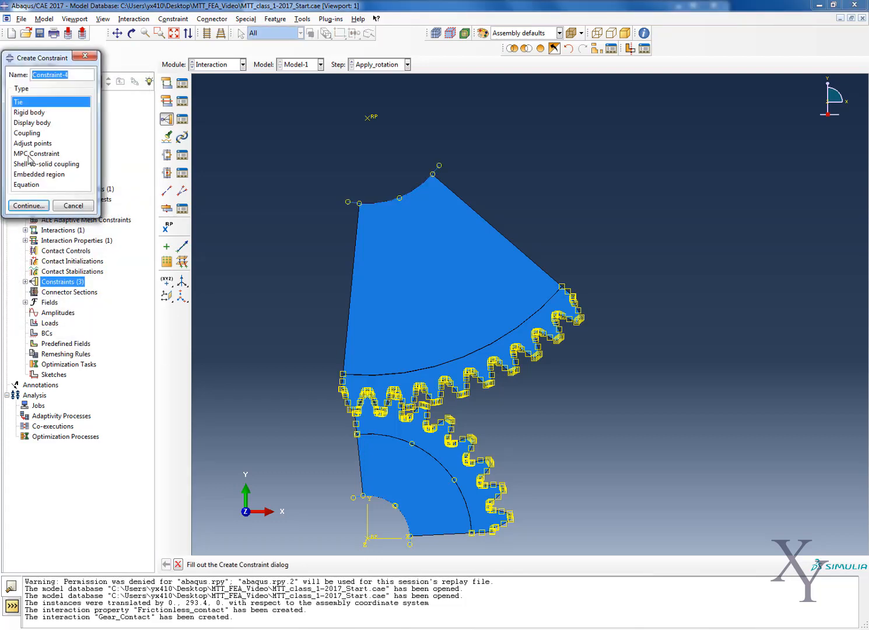
{"action": "left_click", "coordinate": [24, 207]}
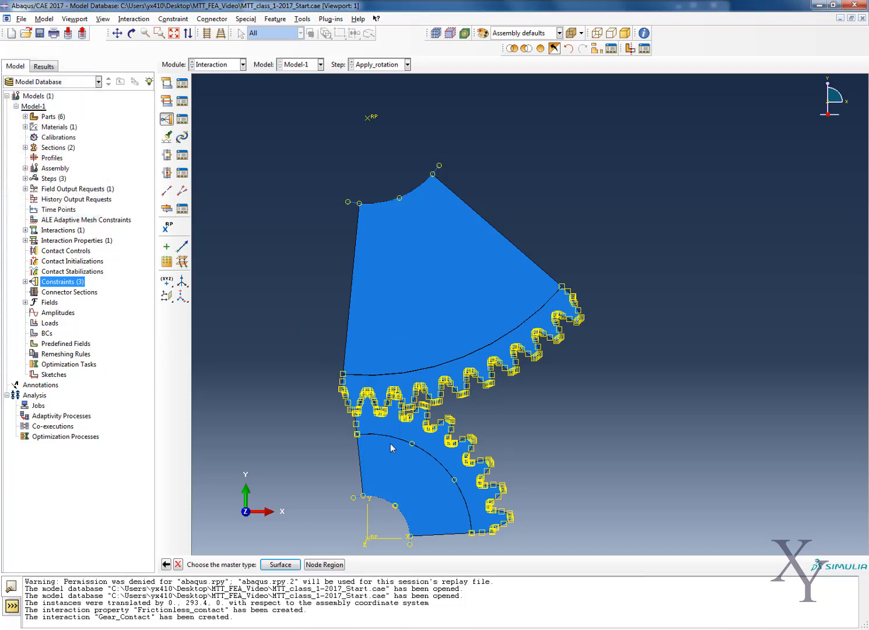
{"action": "left_click", "coordinate": [280, 564]}
{"action": "left_click", "coordinate": [414, 369]}
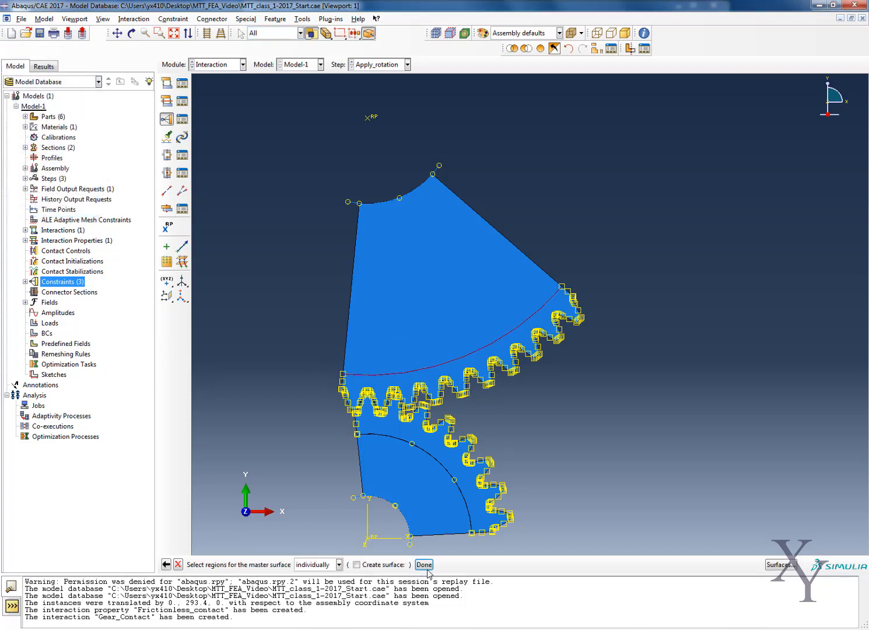
{"action": "left_click", "coordinate": [424, 565]}
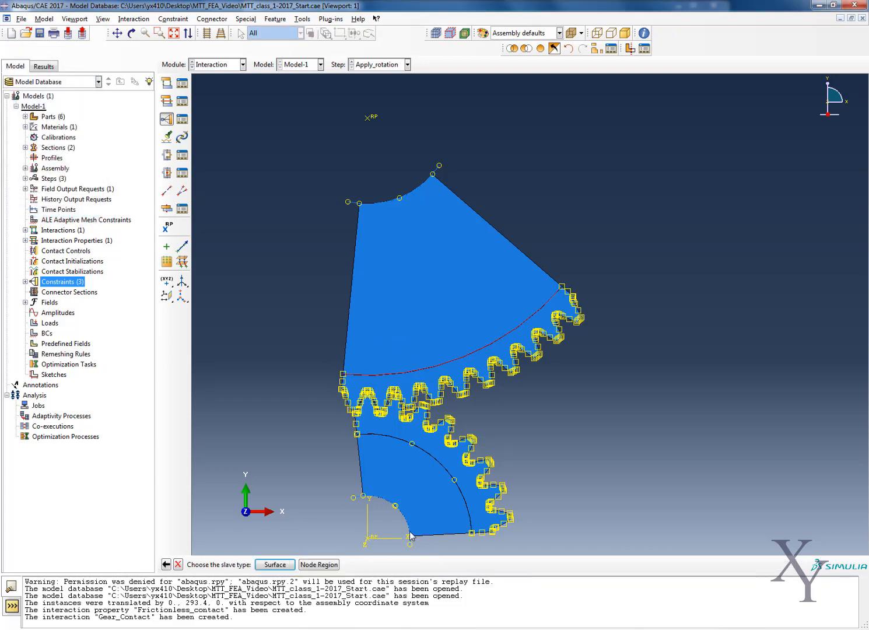
- Pick the mating rim-to-wheel arc as the slave surface, accept the tie with a 0.5 position tolerance, and expand the list of constraints
{"action": "left_click", "coordinate": [274, 564]}
{"action": "left_click", "coordinate": [448, 365]}
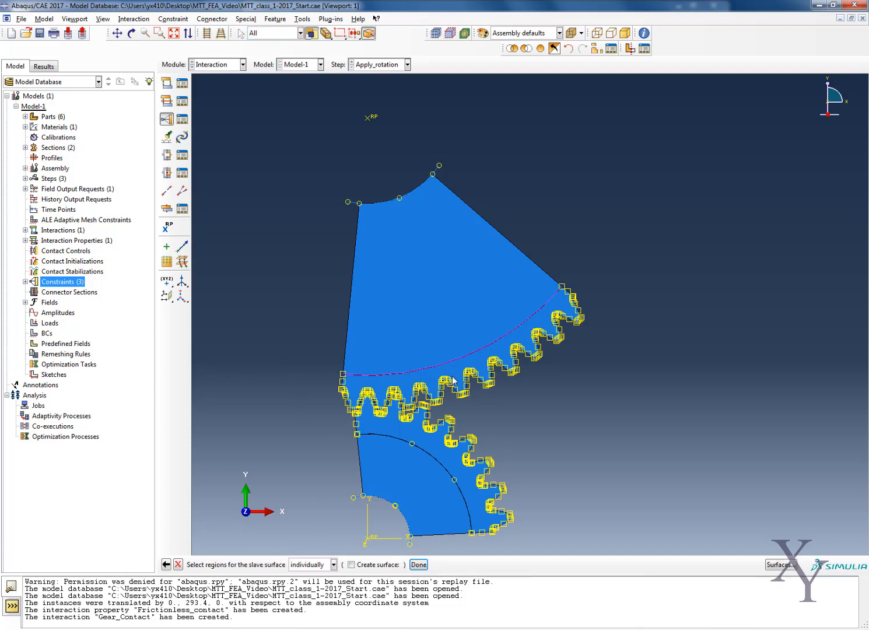
{"action": "left_click", "coordinate": [419, 564]}
{"action": "left_click", "coordinate": [27, 199]}
{"action": "left_click", "coordinate": [85, 198]}
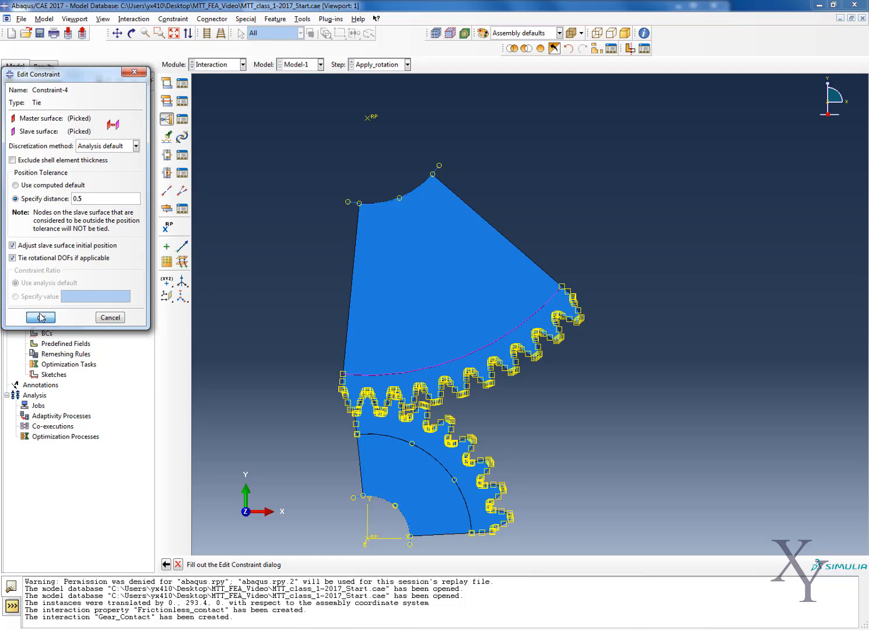
{"action": "left_click", "coordinate": [41, 318]}
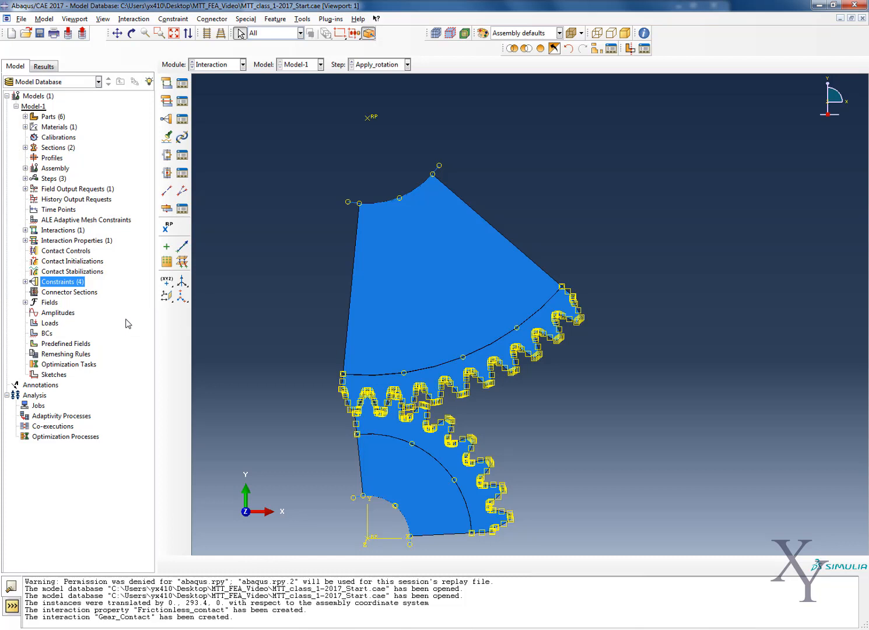
{"action": "double_click", "coordinate": [53, 281]}
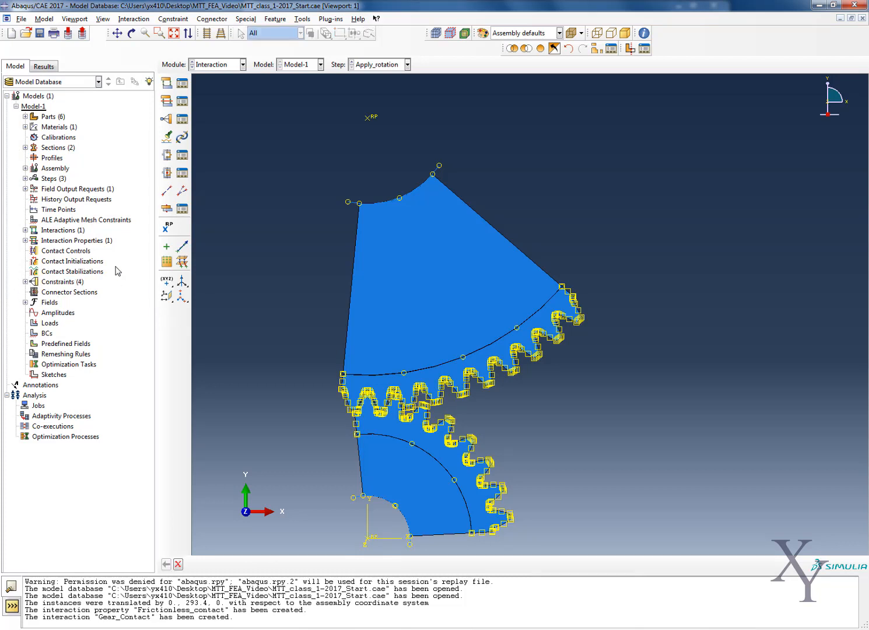
{"action": "left_click", "coordinate": [25, 281]}
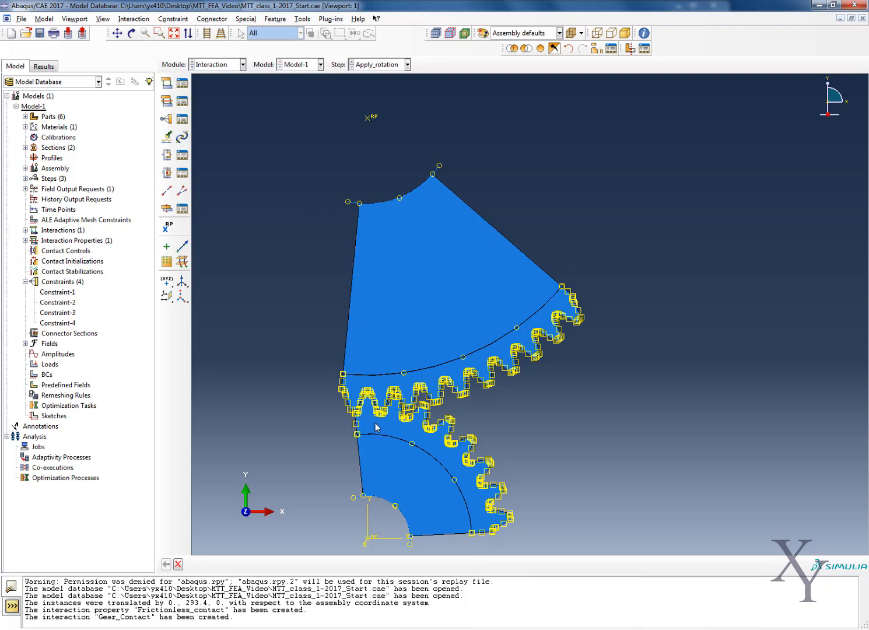
- Create a Symmetry/Antisymmetry/Encastre boundary condition named pinned_axes in the Initial step
{"action": "right_click", "coordinate": [52, 374]}
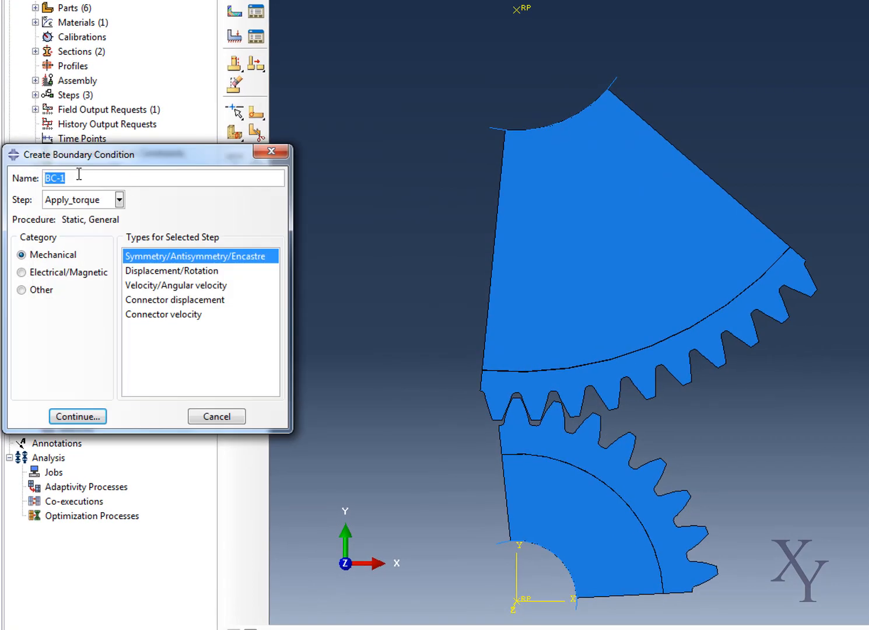
{"action": "type", "text": "pinned_axes"}
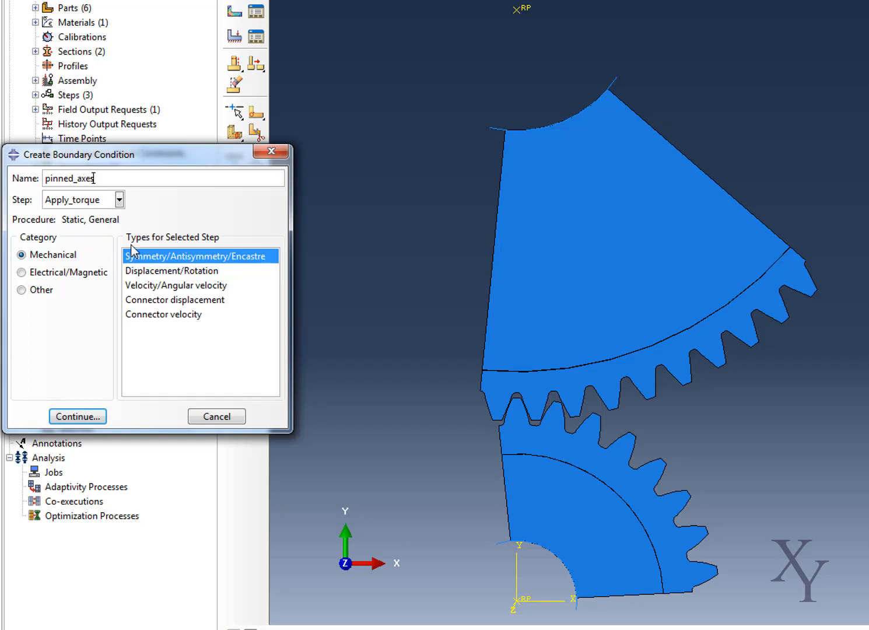
{"action": "left_click", "coordinate": [101, 200]}
{"action": "left_click", "coordinate": [87, 218]}
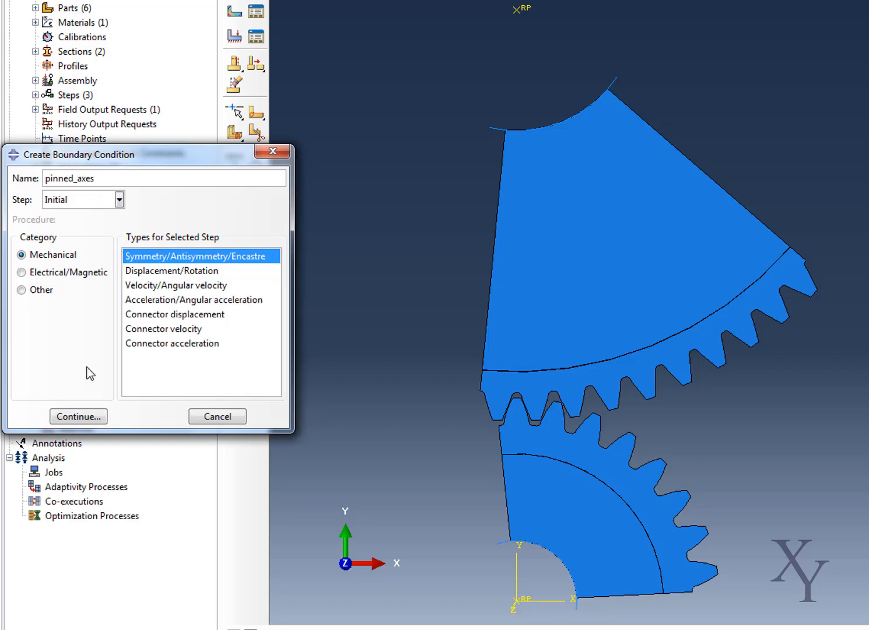
{"action": "left_click", "coordinate": [73, 417]}
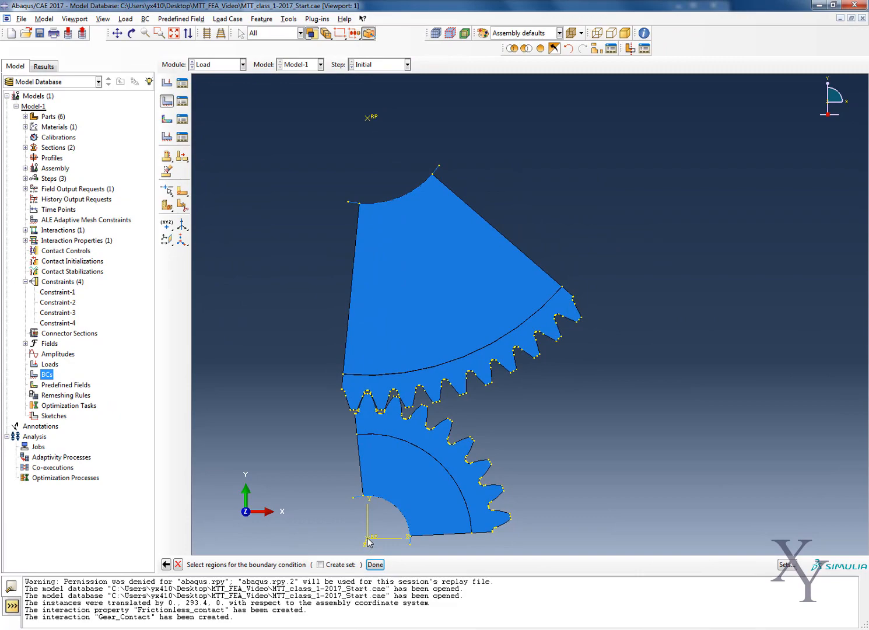
- Apply the boundary condition to the reference points of both gears as PINNED (U1 = U2 = U3 = 0)
{"action": "left_click", "coordinate": [369, 120]}
{"action": "left_click", "coordinate": [375, 564]}
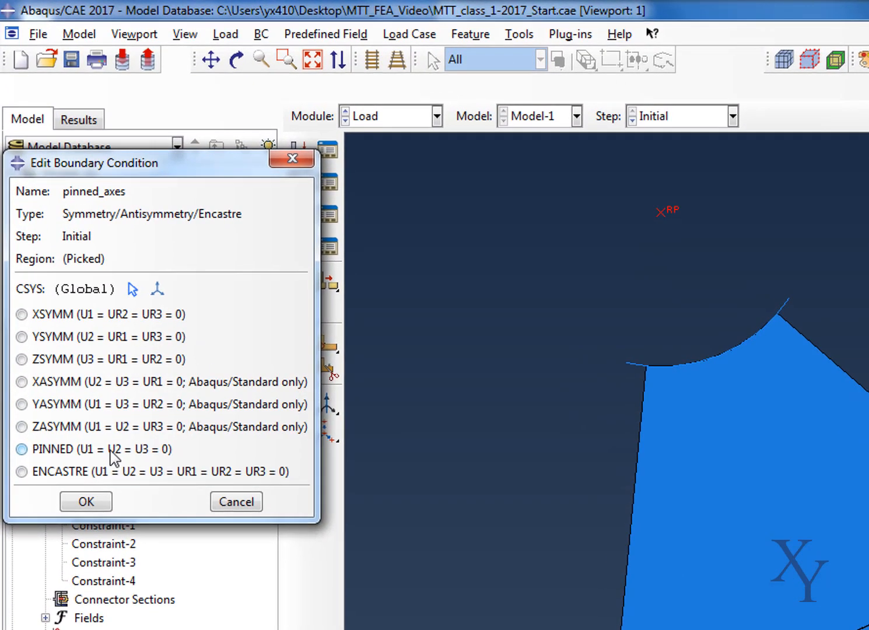
{"action": "left_click", "coordinate": [113, 458]}
{"action": "left_click", "coordinate": [88, 500]}
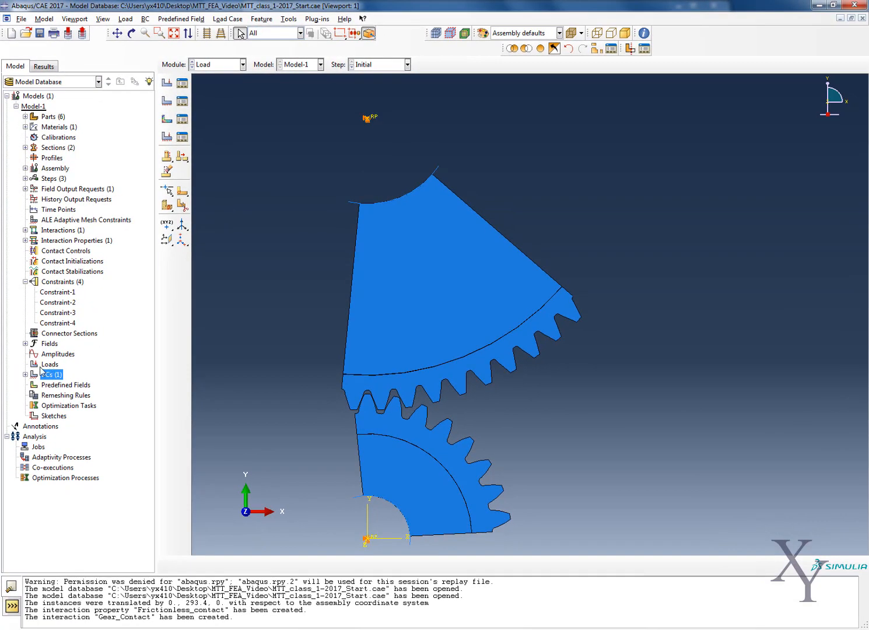
{"action": "right_click", "coordinate": [50, 376]}
{"action": "left_click", "coordinate": [70, 404]}
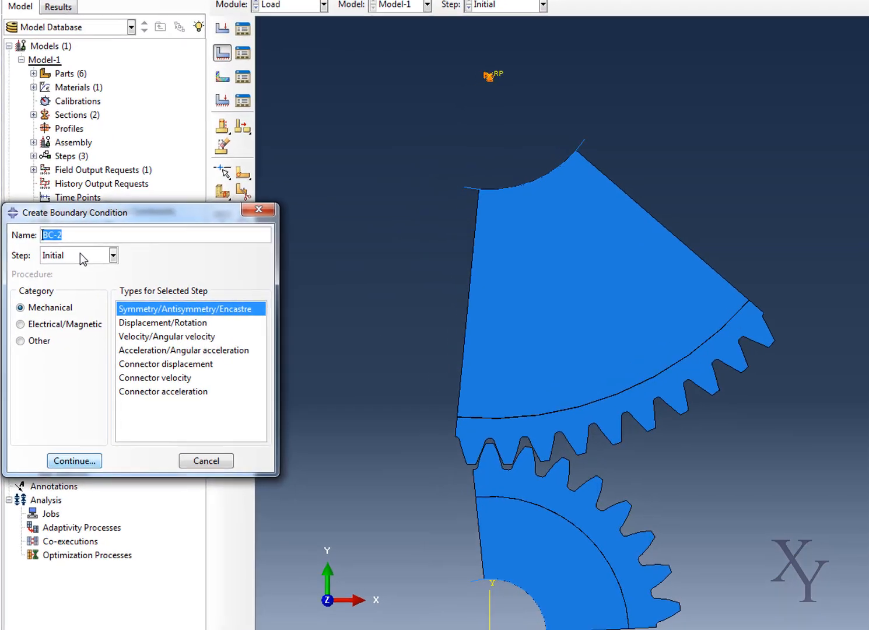
{"action": "left_click", "coordinate": [70, 253]}
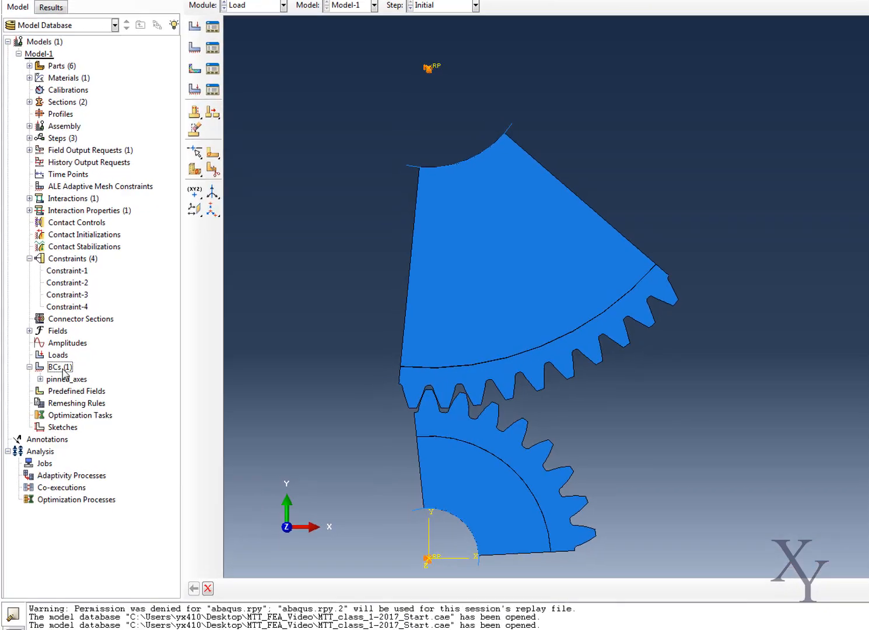
- Create a Displacement/Rotation boundary condition named Fixed_wheel in the Apply_torque step
{"action": "right_click", "coordinate": [75, 427]}
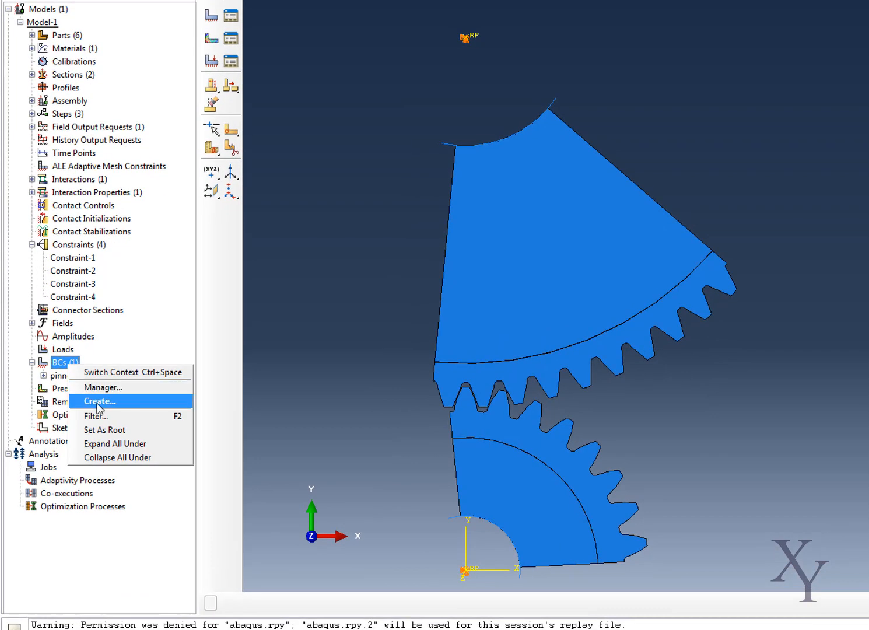
{"action": "left_click", "coordinate": [112, 469]}
{"action": "type", "text": "Fixed"}
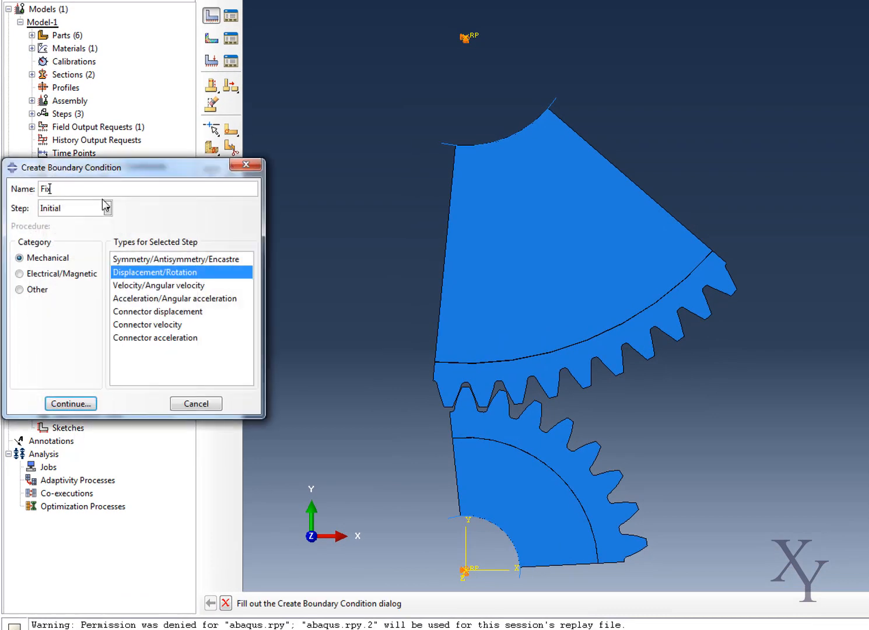
{"action": "type", "text": "_wheel"}
{"action": "left_click", "coordinate": [81, 209]}
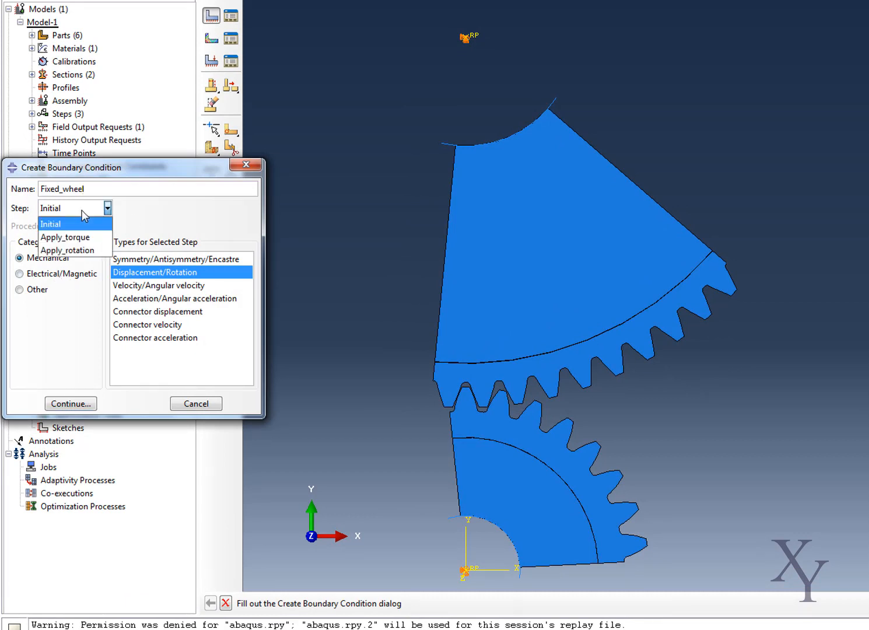
{"action": "left_click", "coordinate": [75, 236]}
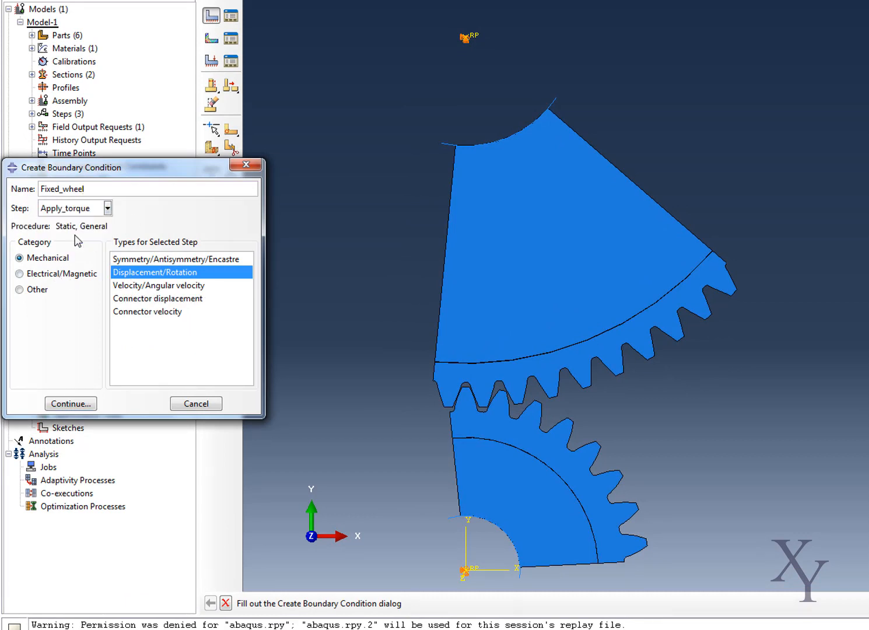
{"action": "left_click", "coordinate": [67, 408]}
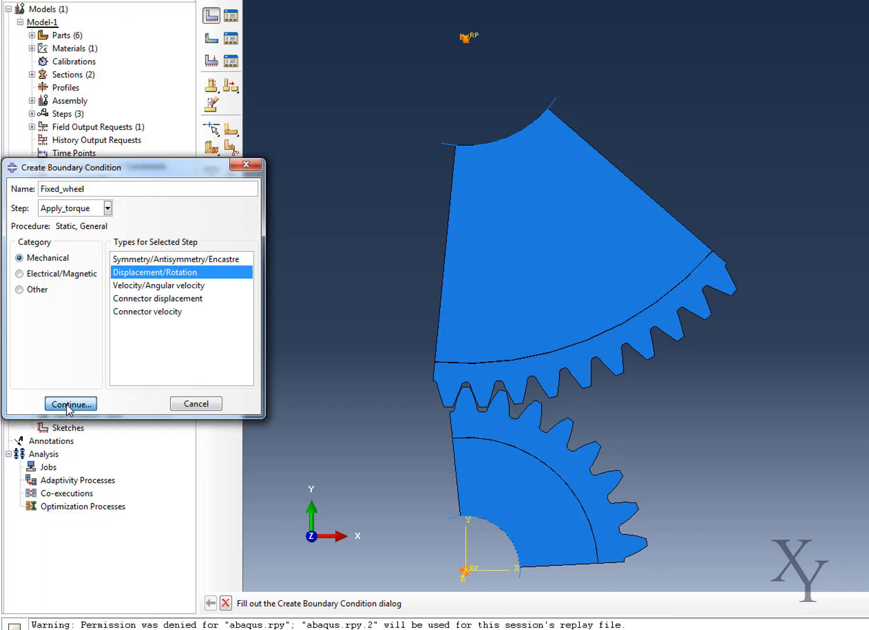
{"action": "left_click", "coordinate": [69, 404]}
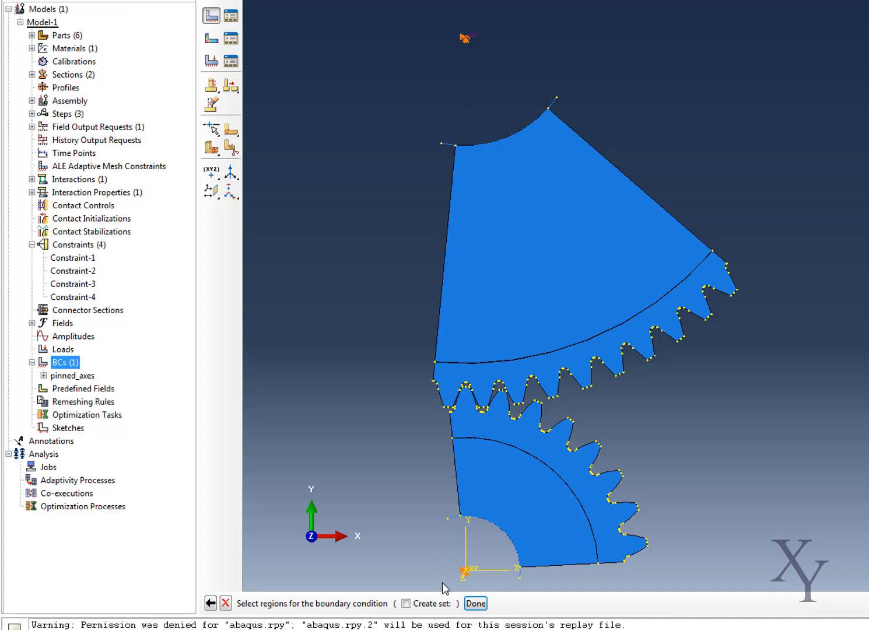
- Apply the boundary condition to the wheel's reference point with rotation UR3 fixed at 0 radians
{"action": "left_click", "coordinate": [475, 603]}
{"action": "left_click", "coordinate": [15, 188]}
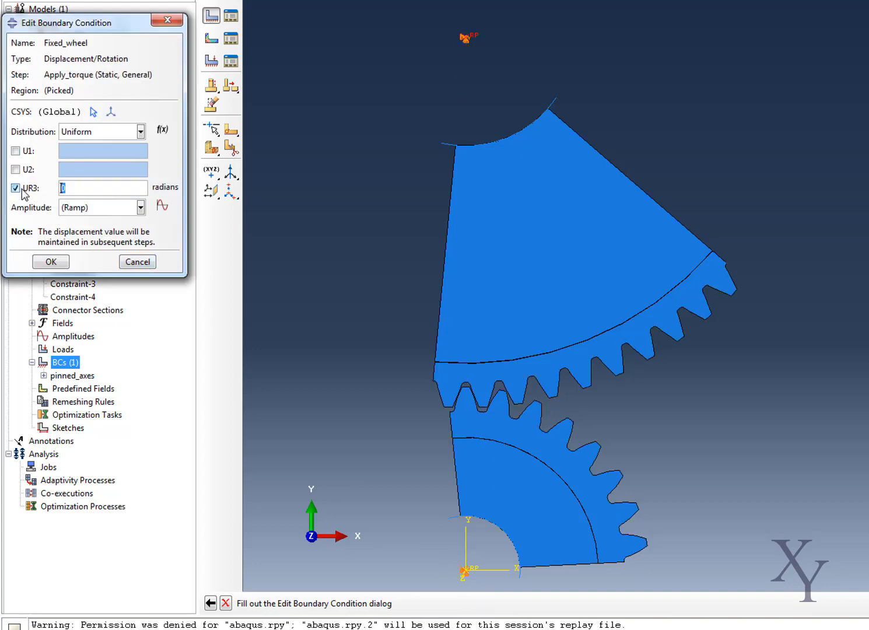
{"action": "left_click", "coordinate": [50, 262]}
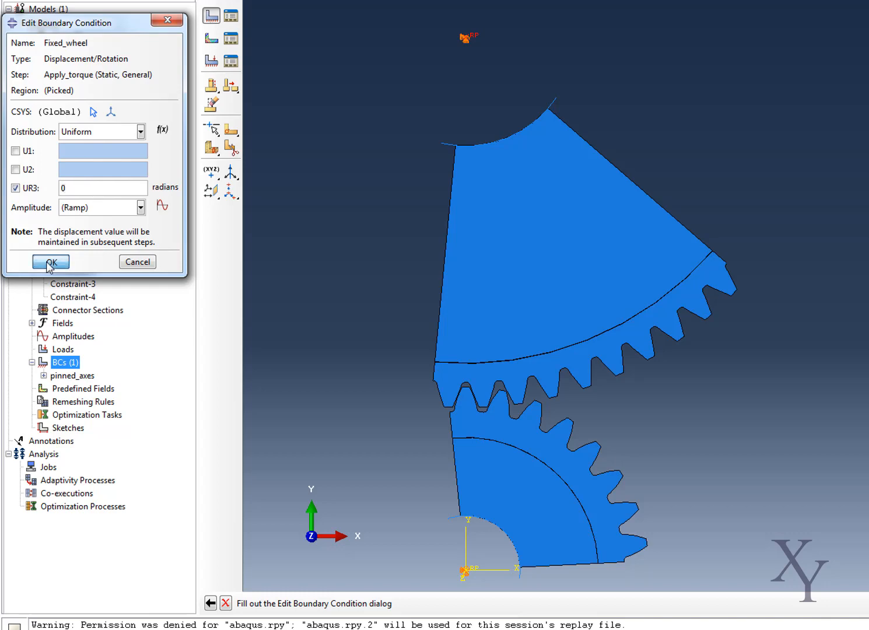
- Create a Displacement/Rotation boundary condition named Rotate_wheel in the Apply_rotation step
{"action": "right_click", "coordinate": [67, 363]}
{"action": "left_click", "coordinate": [87, 398]}
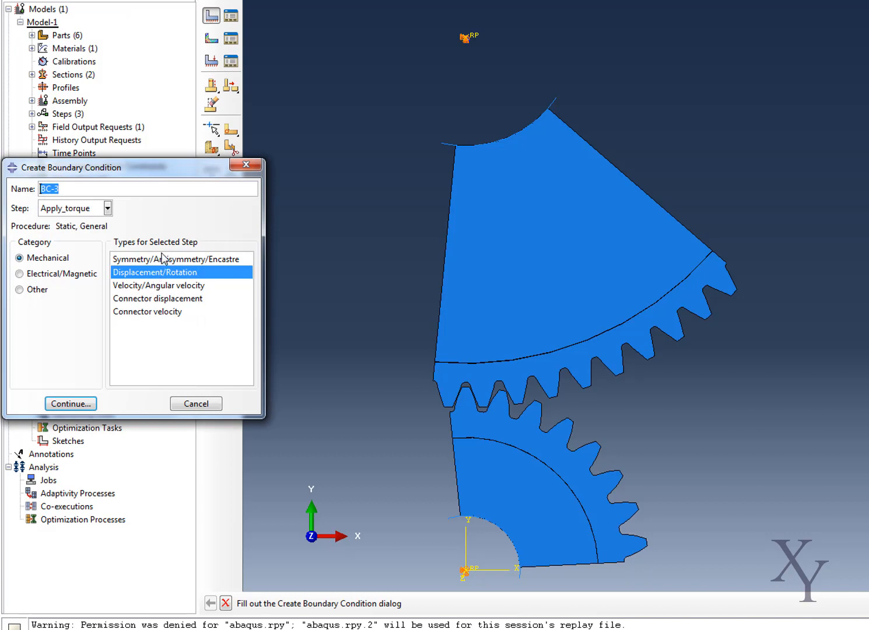
{"action": "type", "text": "Rotate_wheel"}
{"action": "left_click", "coordinate": [79, 211]}
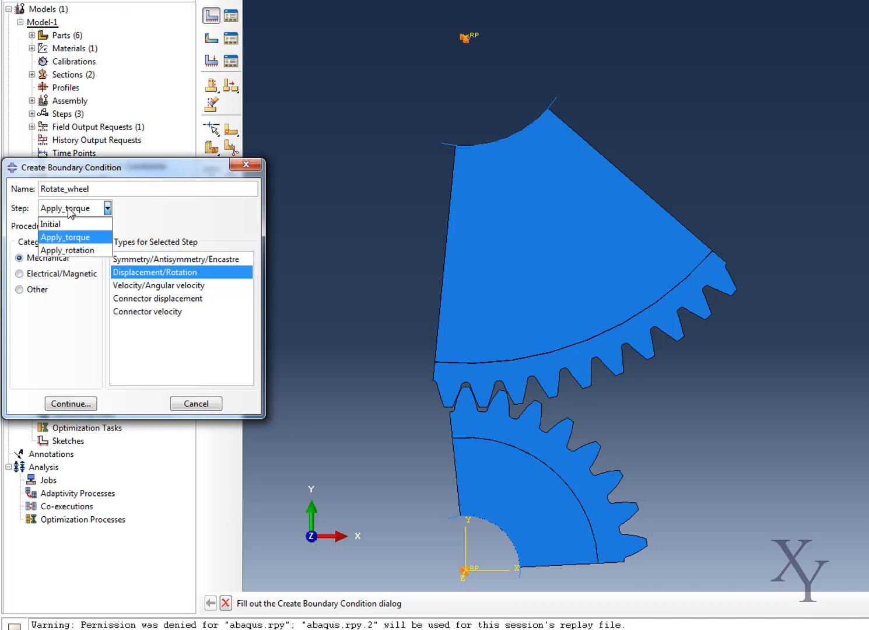
{"action": "left_click", "coordinate": [71, 211]}
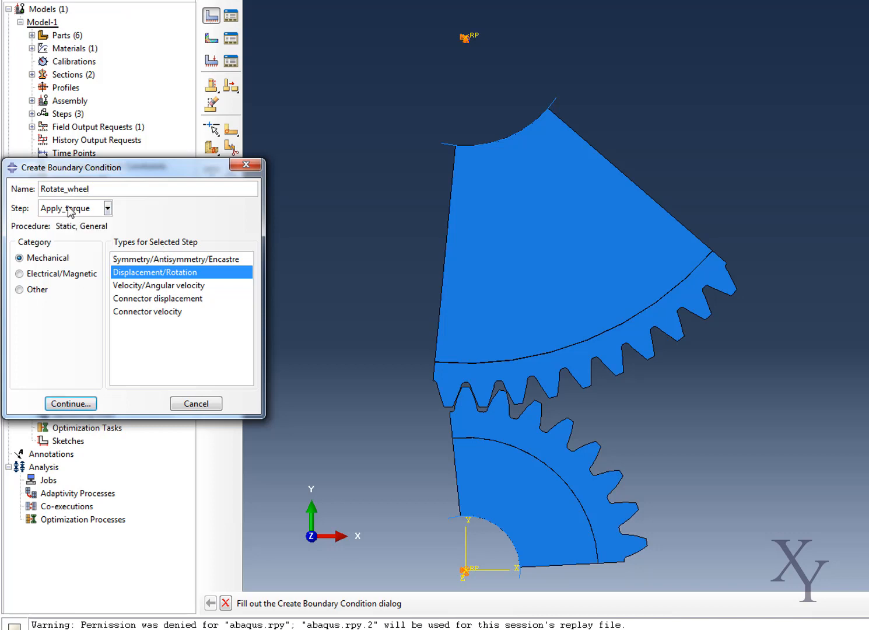
{"action": "left_click", "coordinate": [107, 208]}
{"action": "left_click", "coordinate": [64, 248]}
{"action": "left_click", "coordinate": [48, 403]}
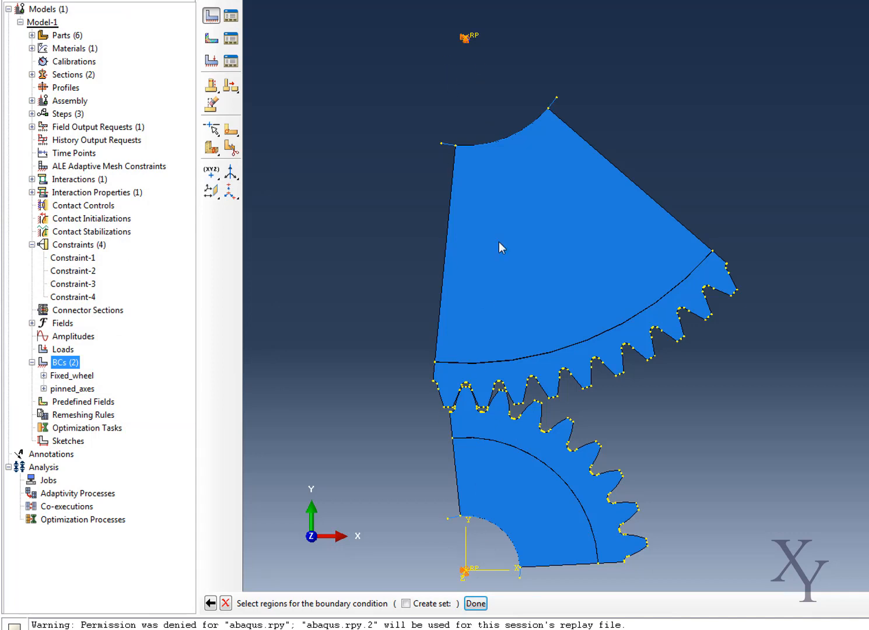
- Apply the boundary condition to the wheel's reference point with rotation UR3 set to -0.61 radians
{"action": "left_click", "coordinate": [475, 603]}
{"action": "left_click", "coordinate": [31, 208]}
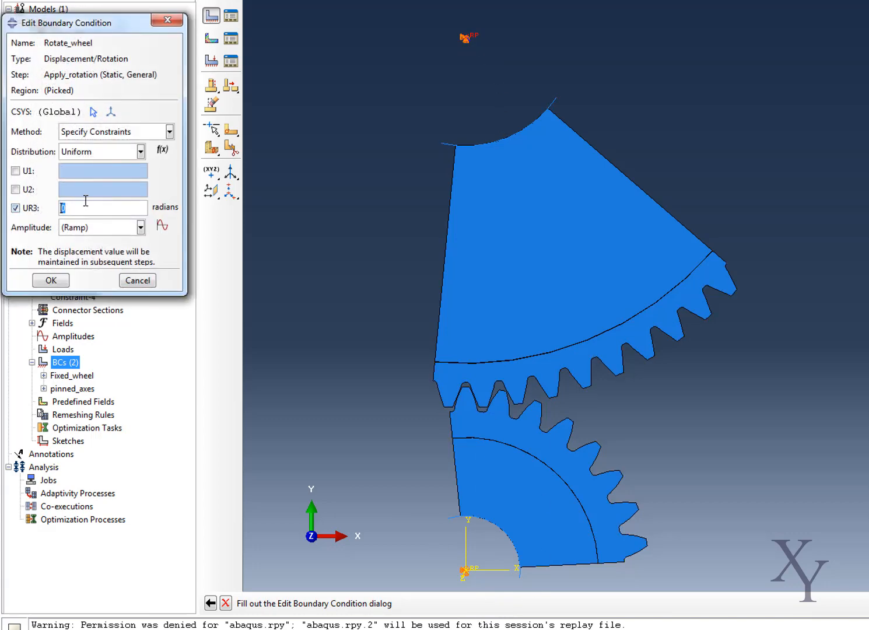
{"action": "type", "text": "-0.61"}
{"action": "left_click", "coordinate": [44, 282]}
{"action": "left_click", "coordinate": [51, 281]}
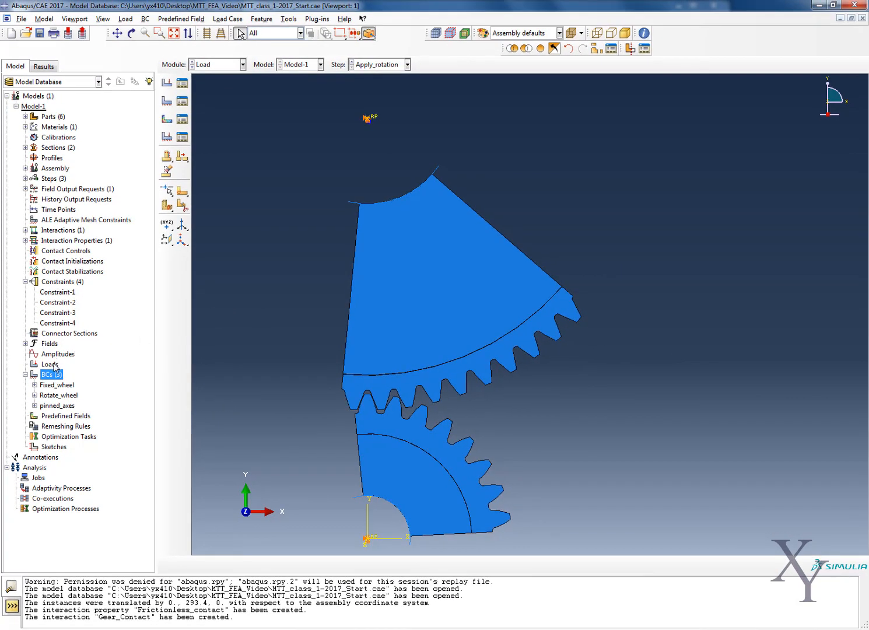
- Create a Moment load named Torque in the Apply_torque step on the pinion's reference point, with CM3 set to -2.5e6
{"action": "right_click", "coordinate": [51, 364]}
{"action": "left_click", "coordinate": [74, 393]}
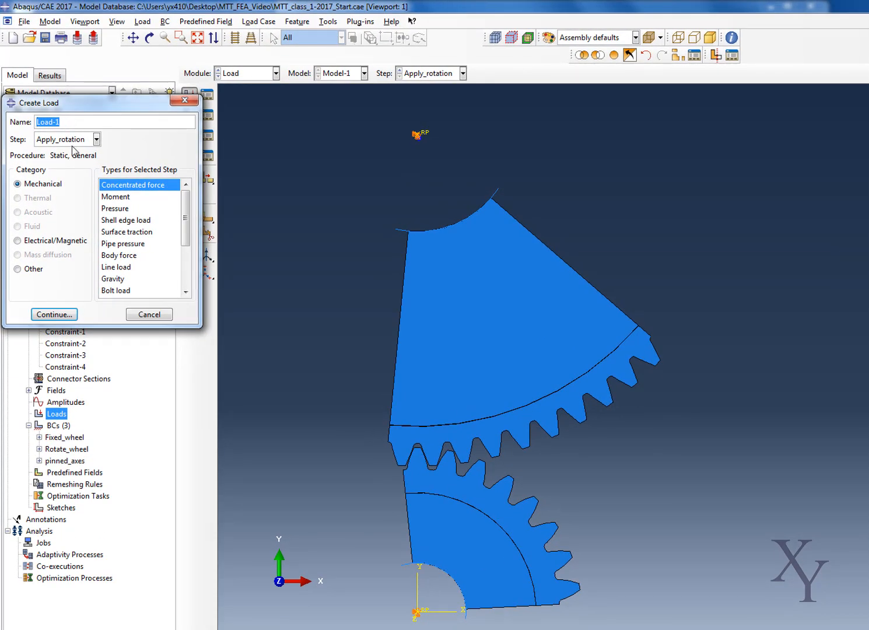
{"action": "key", "text": "BackSpace"}
{"action": "type", "text": "Torque"}
{"action": "left_click", "coordinate": [96, 139]}
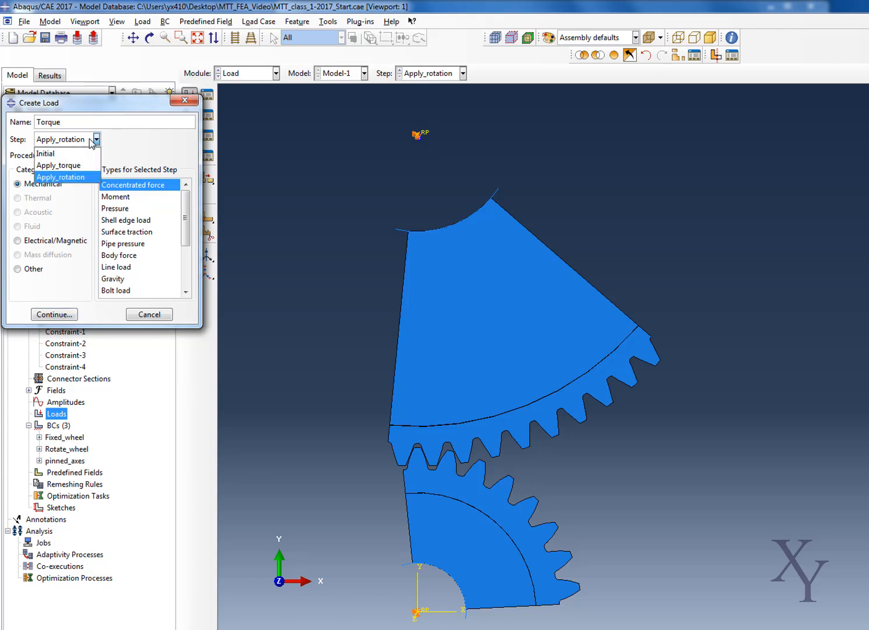
{"action": "left_click", "coordinate": [70, 166]}
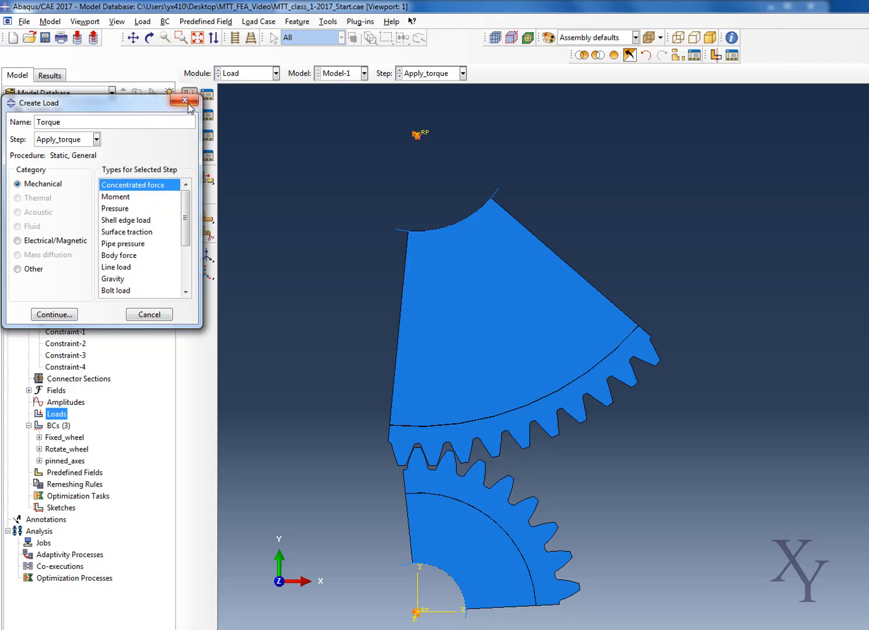
{"action": "left_click", "coordinate": [121, 197]}
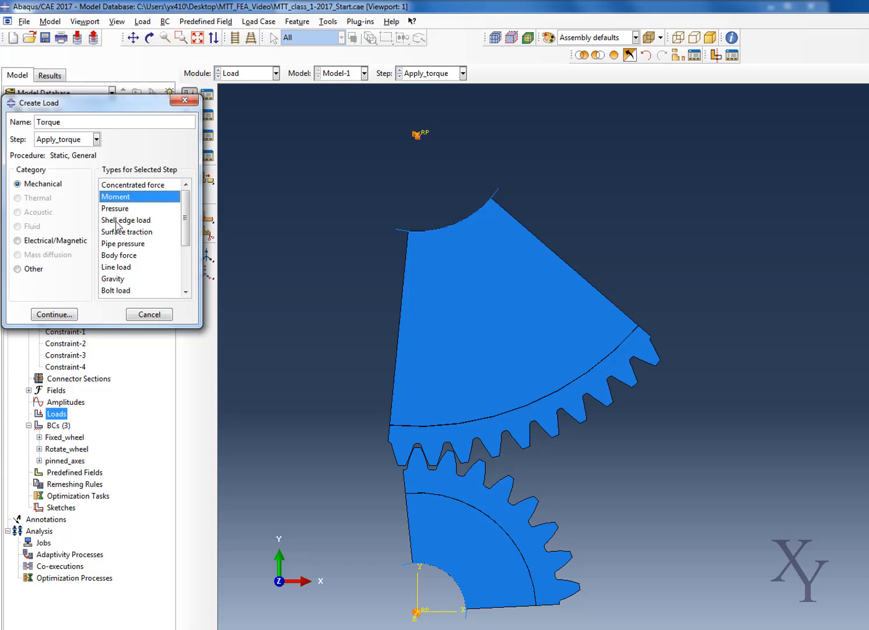
{"action": "left_click", "coordinate": [56, 314]}
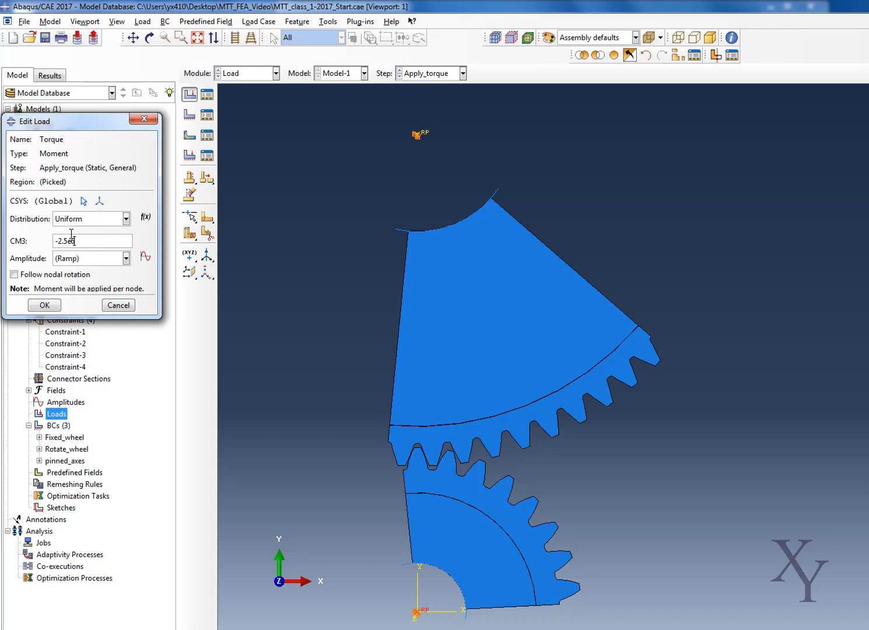
{"action": "left_click", "coordinate": [43, 305]}
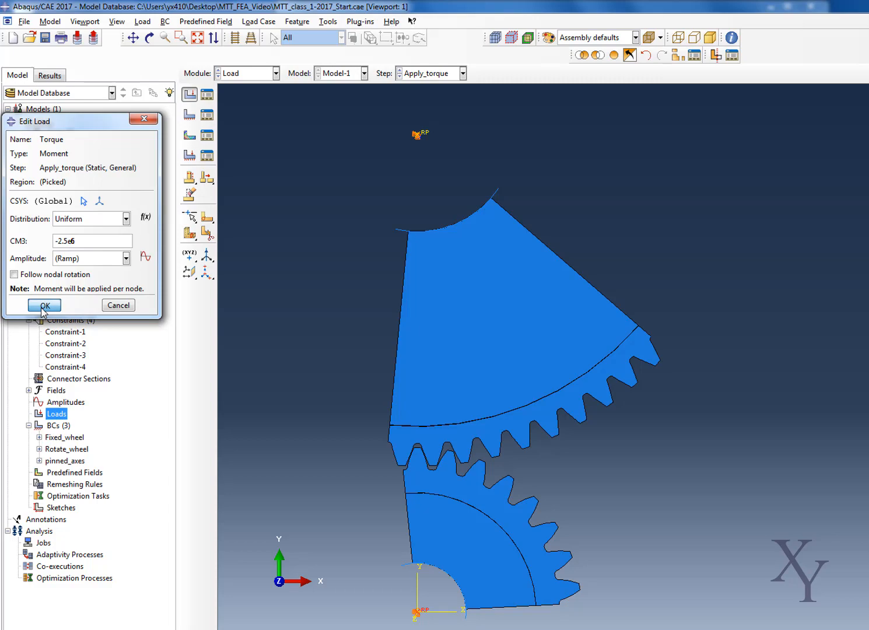
- Deactivate the Fixed_wheel boundary condition in the Apply_rotation step and check its states in the model tree
{"action": "left_click", "coordinate": [61, 426]}
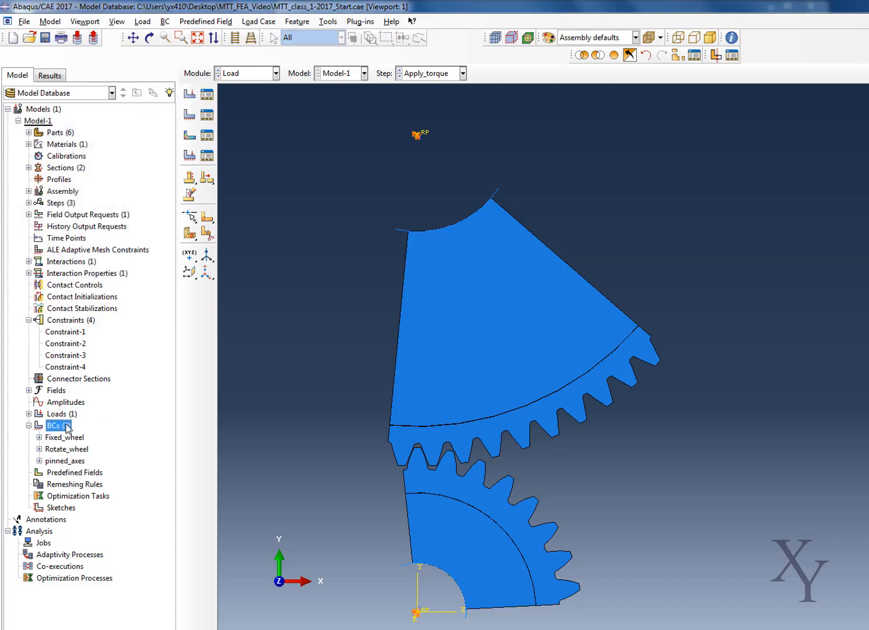
{"action": "left_click", "coordinate": [207, 115]}
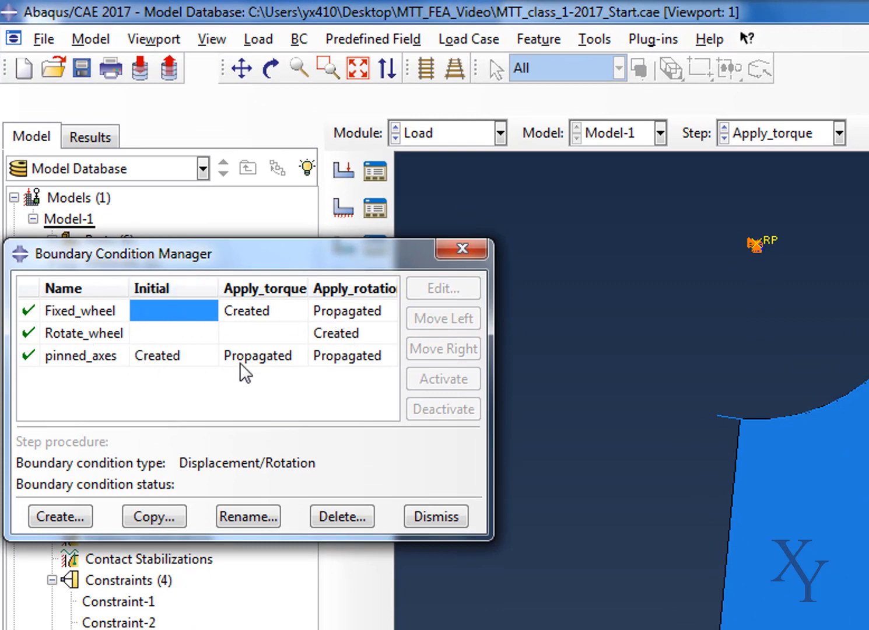
{"action": "left_click", "coordinate": [317, 314]}
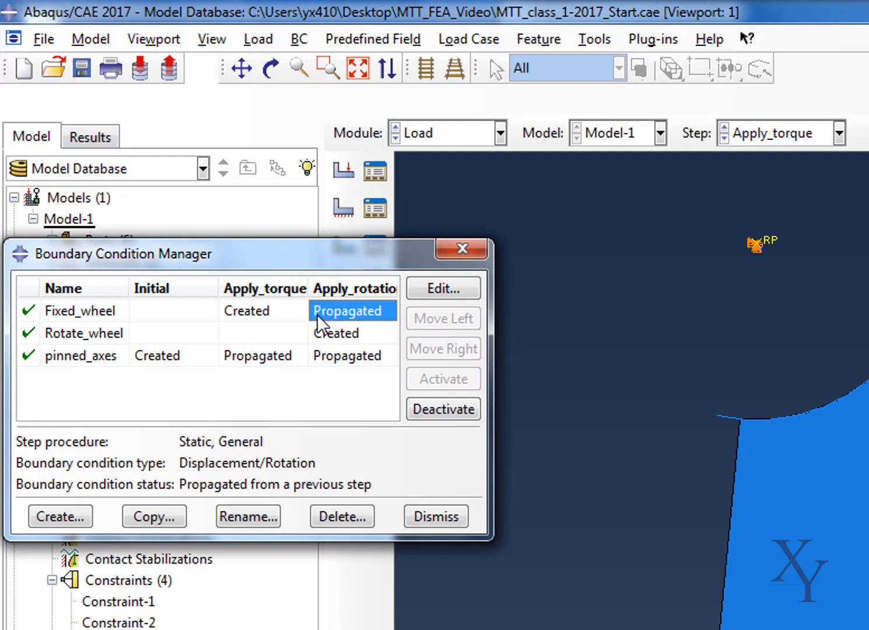
{"action": "left_click", "coordinate": [441, 410]}
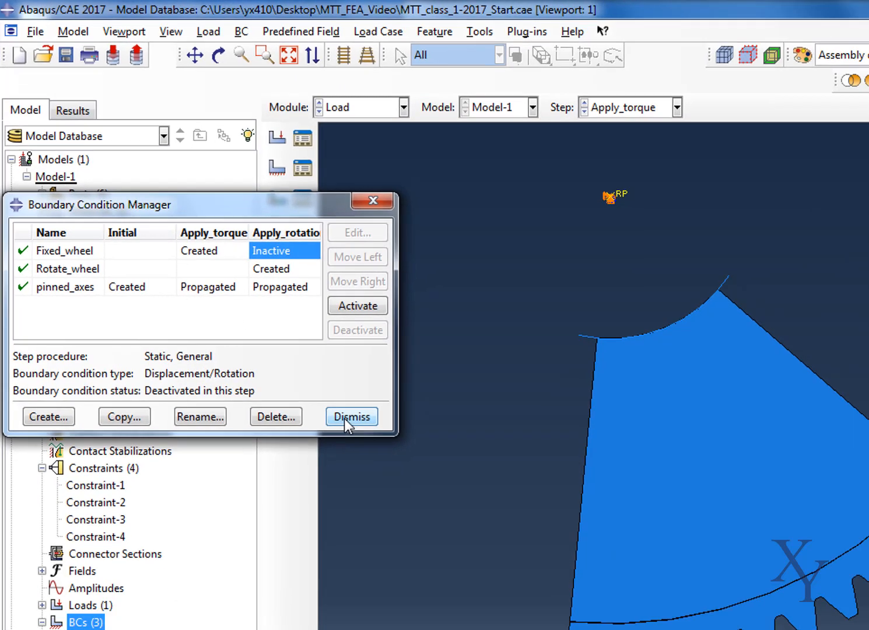
{"action": "left_click", "coordinate": [435, 517]}
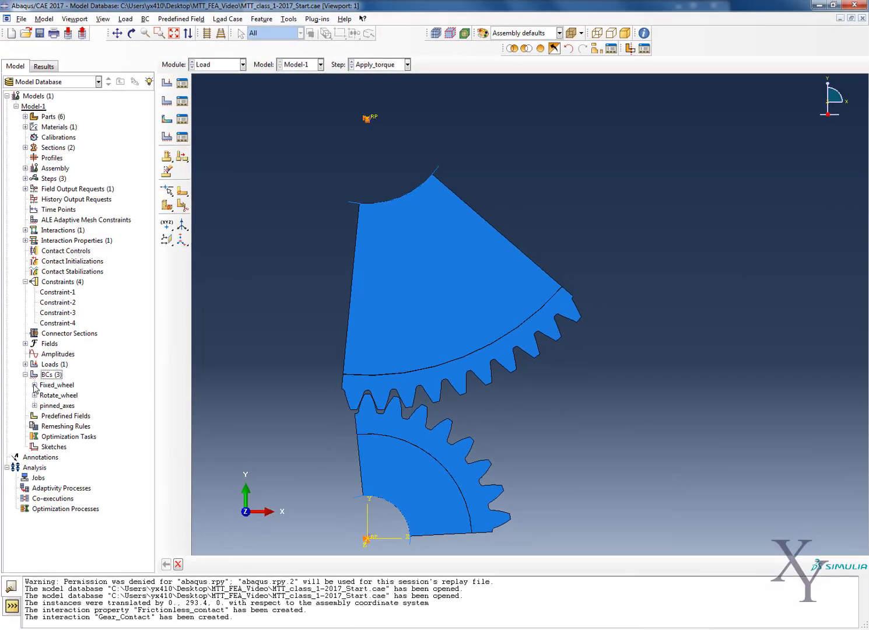
{"action": "left_click", "coordinate": [34, 385]}
{"action": "left_click", "coordinate": [43, 396]}
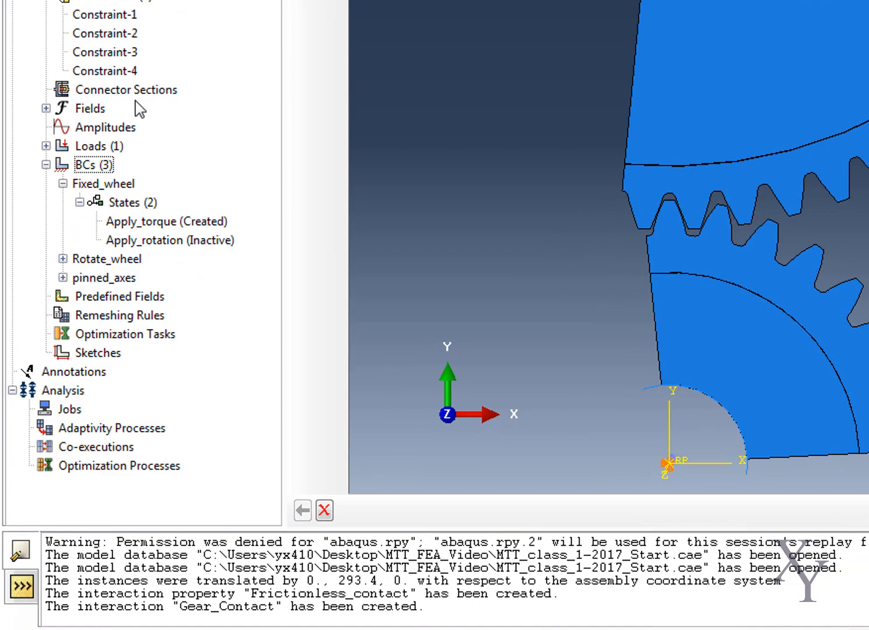
{"action": "left_click", "coordinate": [46, 165]}
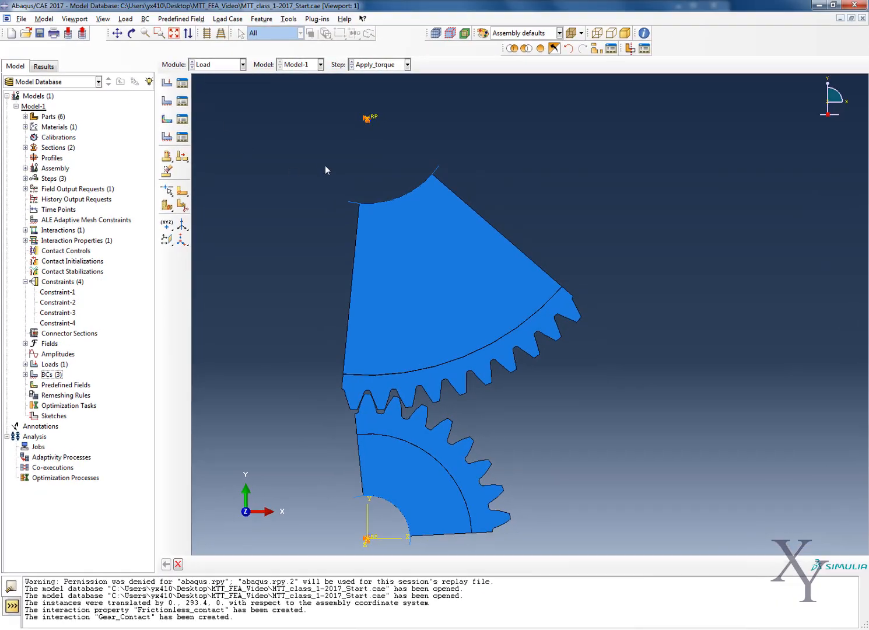
{"action": "scroll", "coordinate": [370, 391], "scroll_direction": "down", "scroll_amount": 4}
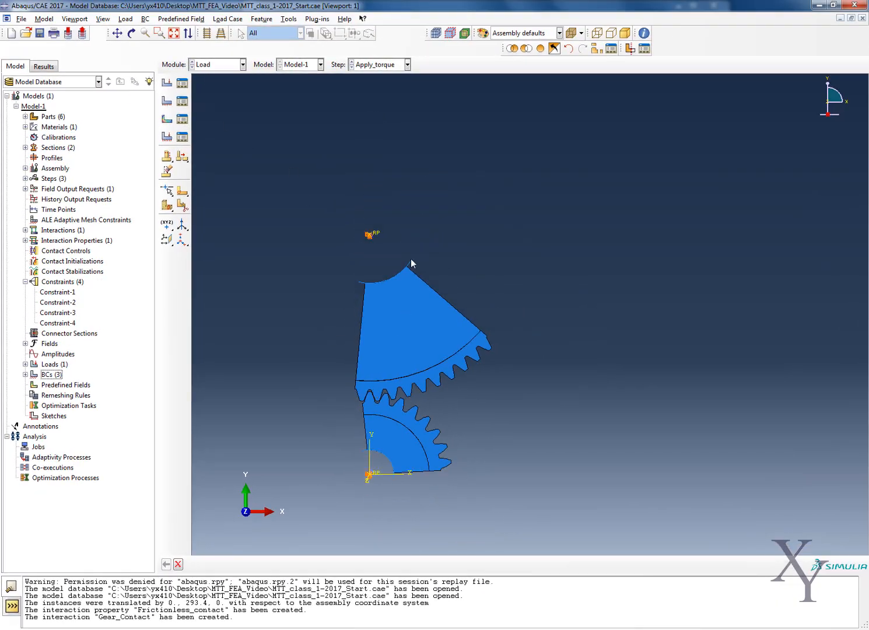
{"action": "left_click", "coordinate": [217, 64]}
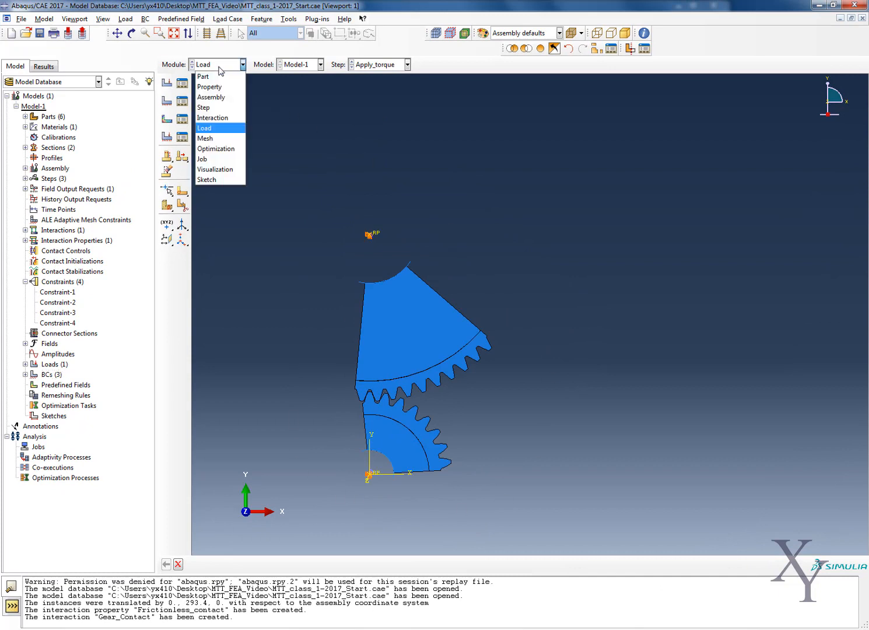
{"action": "left_click", "coordinate": [217, 97]}
{"action": "left_click", "coordinate": [217, 67]}
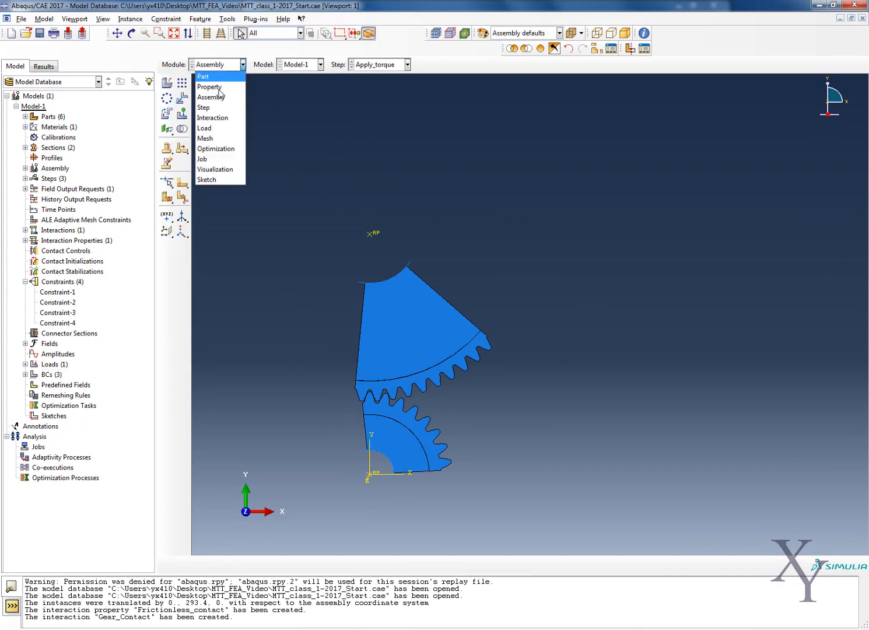
{"action": "left_click", "coordinate": [217, 123]}
{"action": "left_click", "coordinate": [218, 65]}
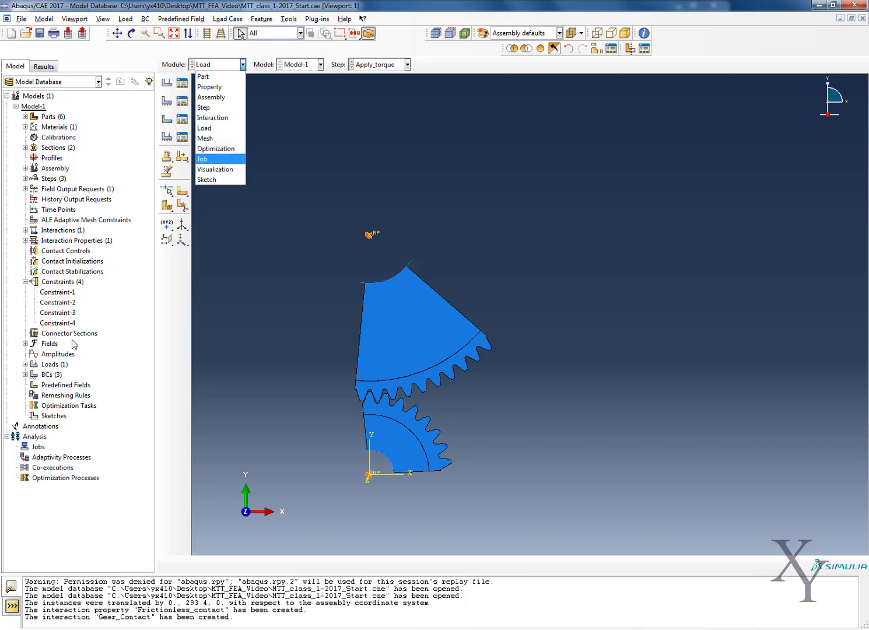
{"action": "double_click", "coordinate": [52, 376]}
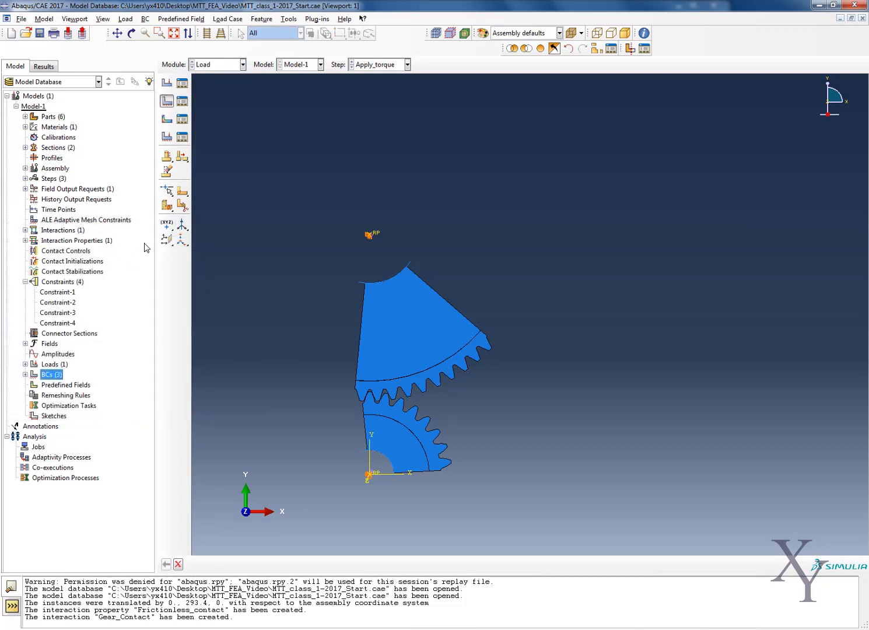
- Switch to the Mesh module
{"action": "left_click", "coordinate": [227, 65]}
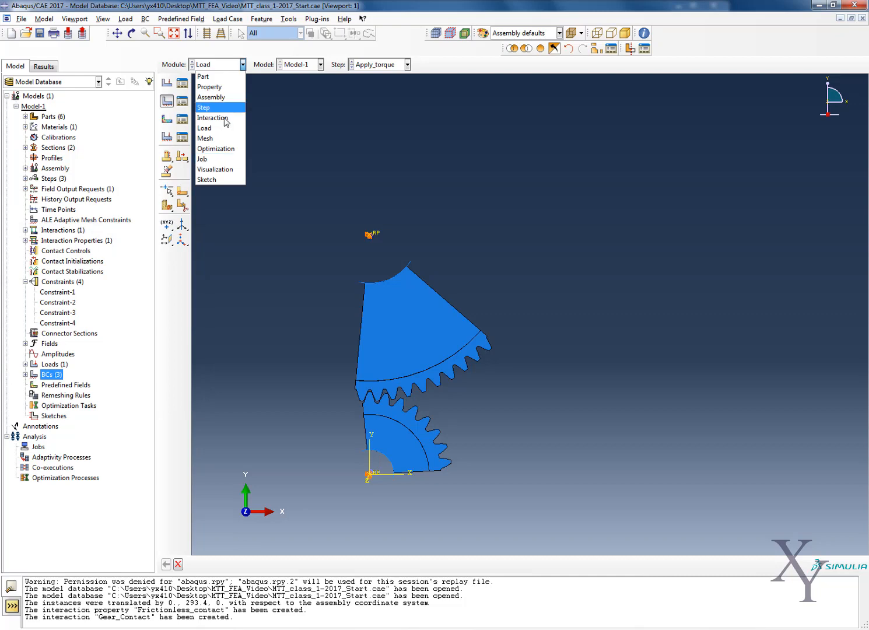
{"action": "left_click", "coordinate": [219, 140]}
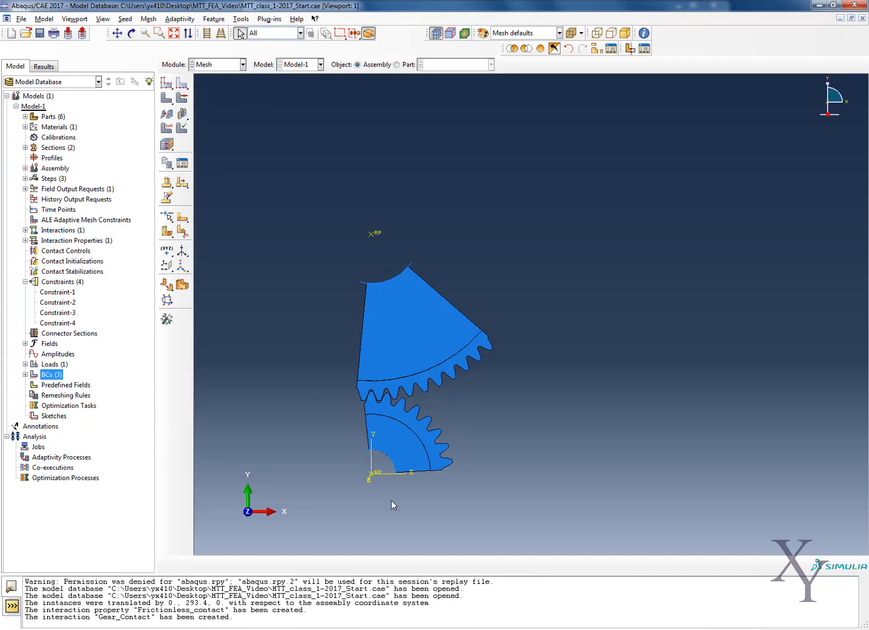